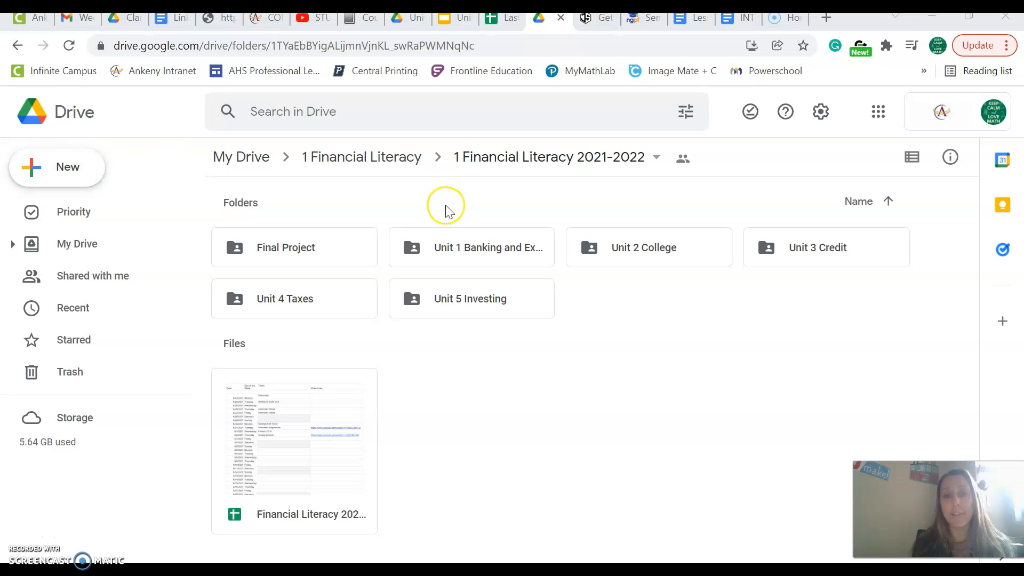
click(73, 167)
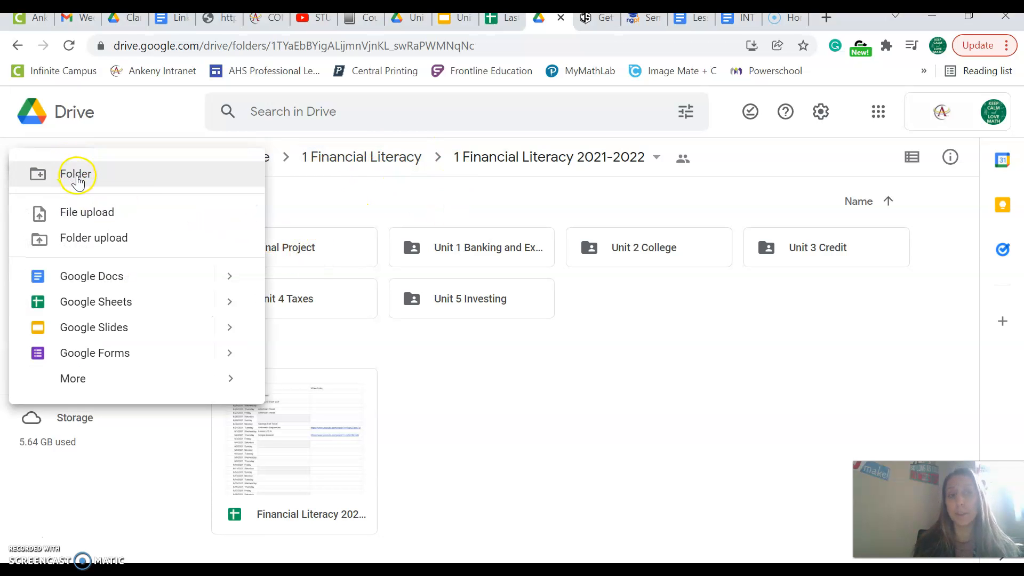
click(322, 205)
click(301, 256)
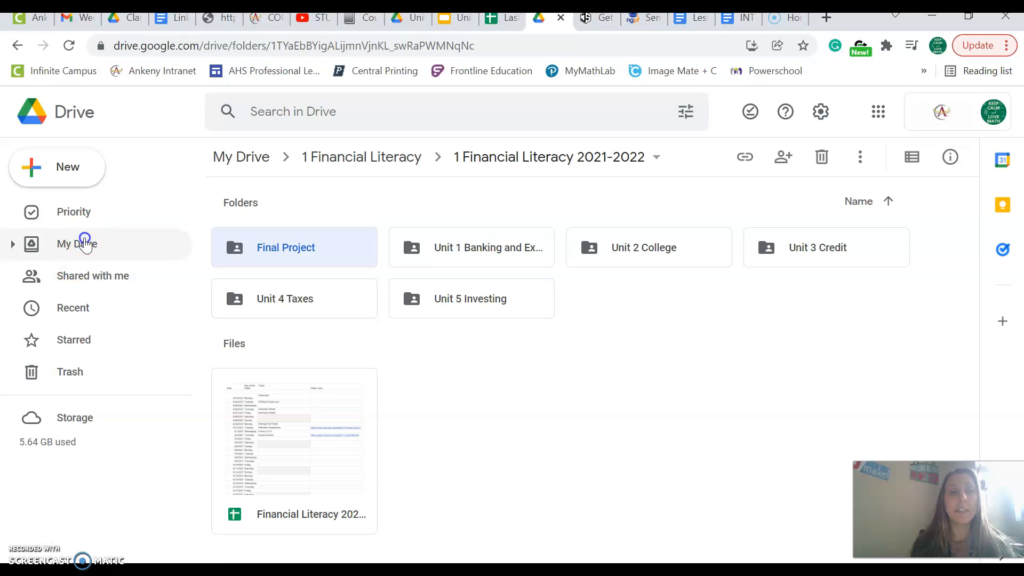
Step: Create a blank Google Sheets spreadsheet in the shared 1 Financial Literacy 2021-2022 folder, accepting that it is shared with the folder's members
click(60, 171)
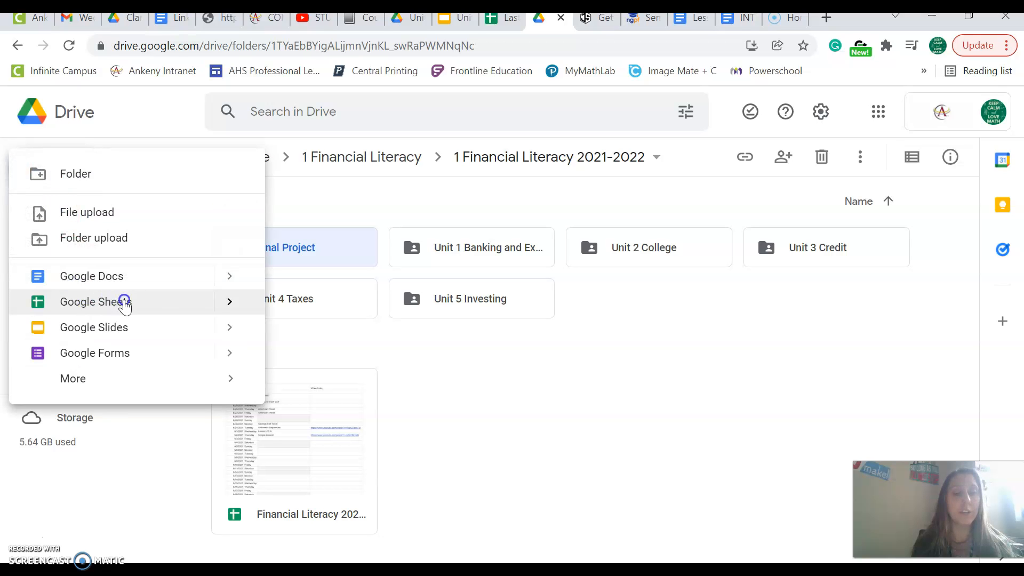
mouse_move(243, 303)
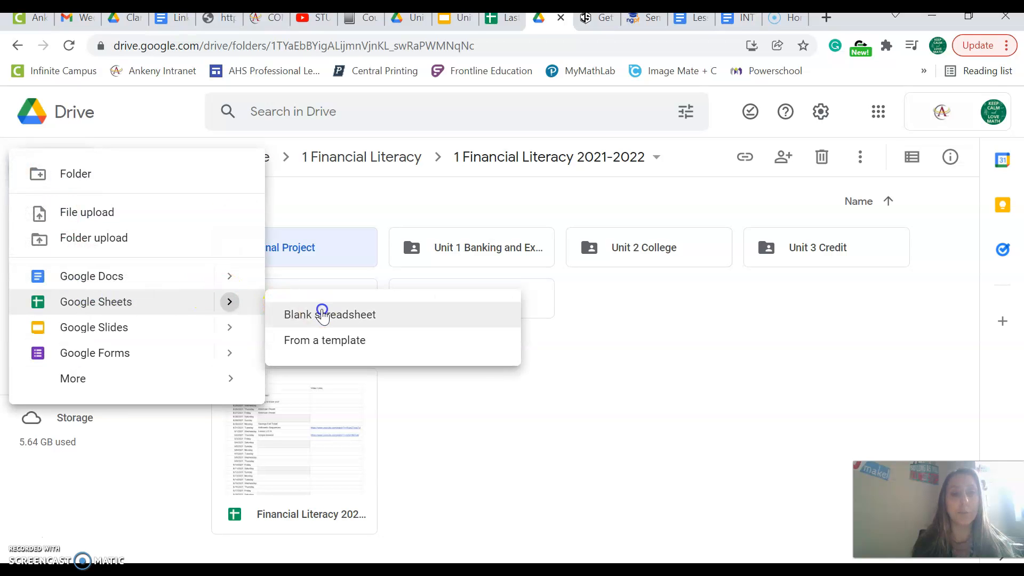
click(322, 314)
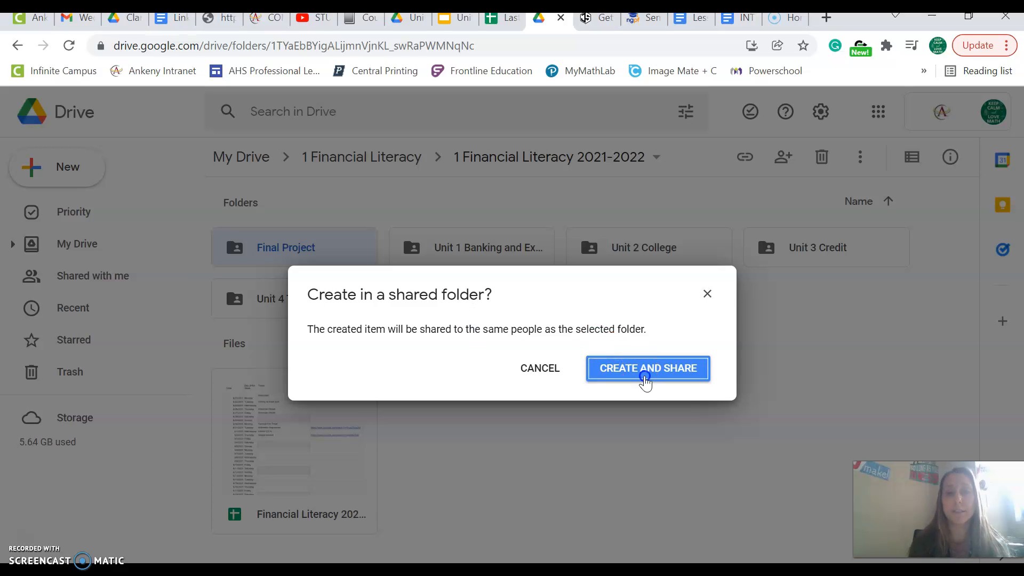
click(645, 369)
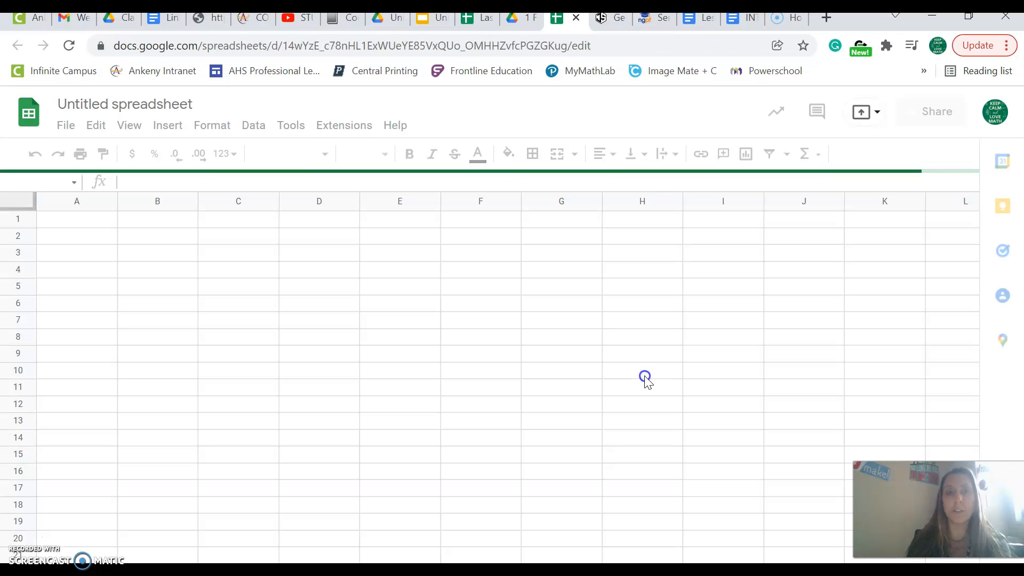
Step: Rename the untitled spreadsheet as "Last Name Banking Formulas"
click(96, 105)
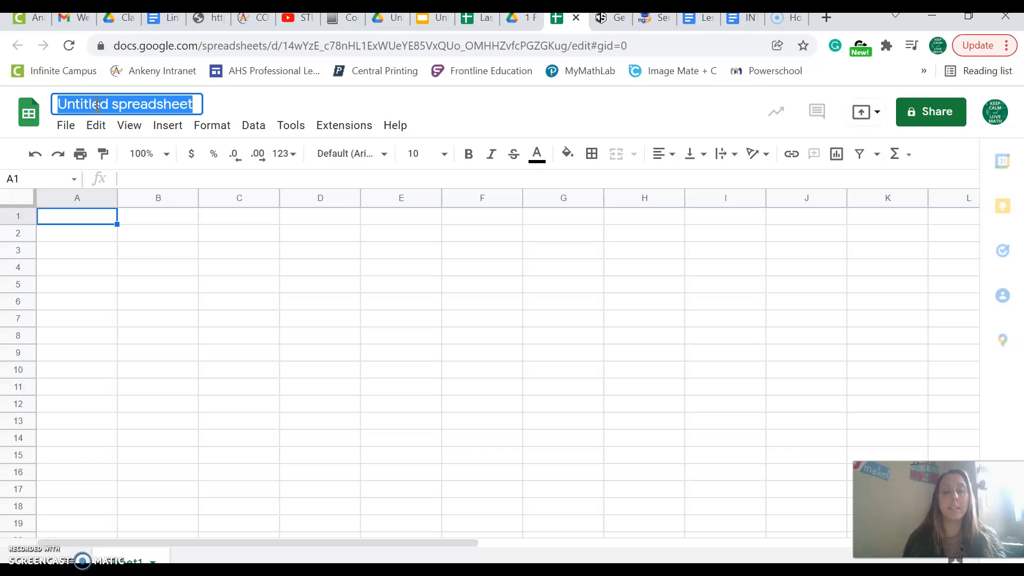
text(Last Name)
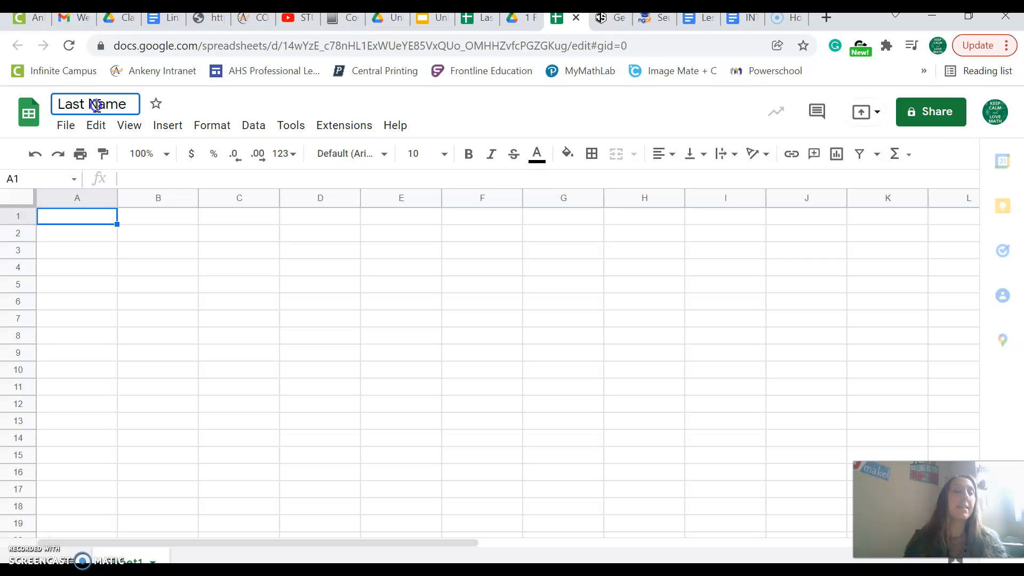
text(B)
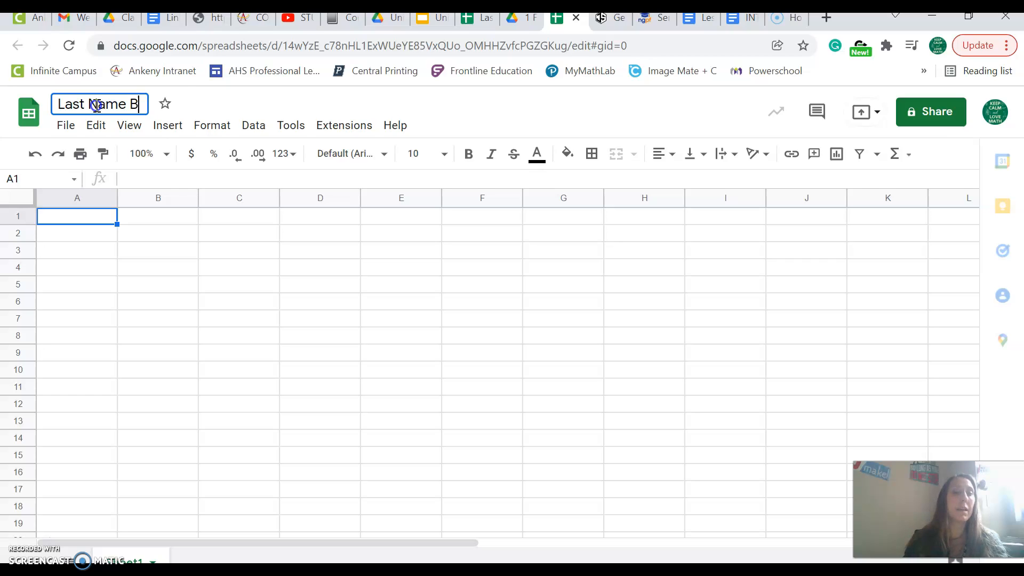
text(anking Formulas)
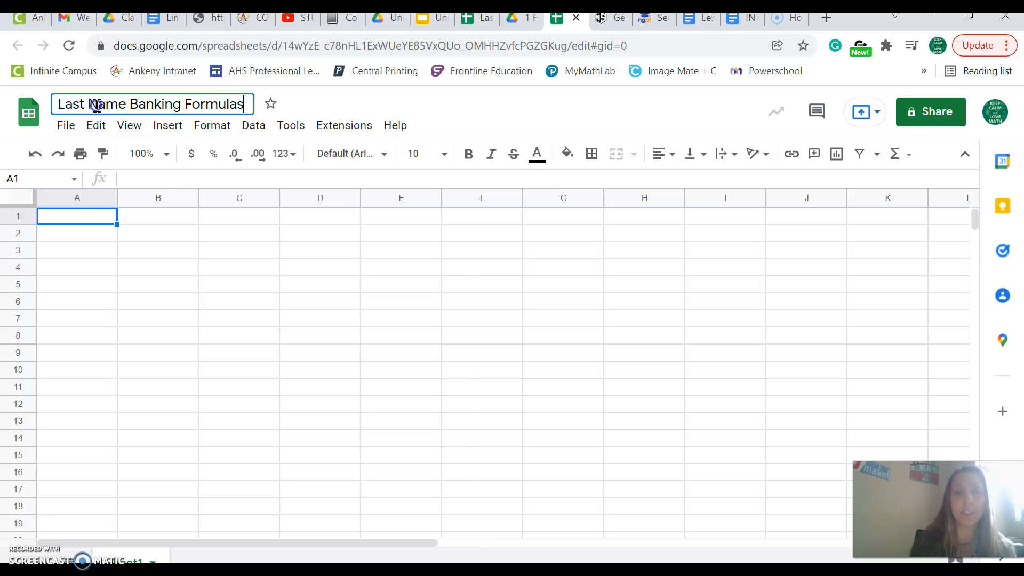
Step: Enter the heading "Information from the problem" in cell A1
click(69, 218)
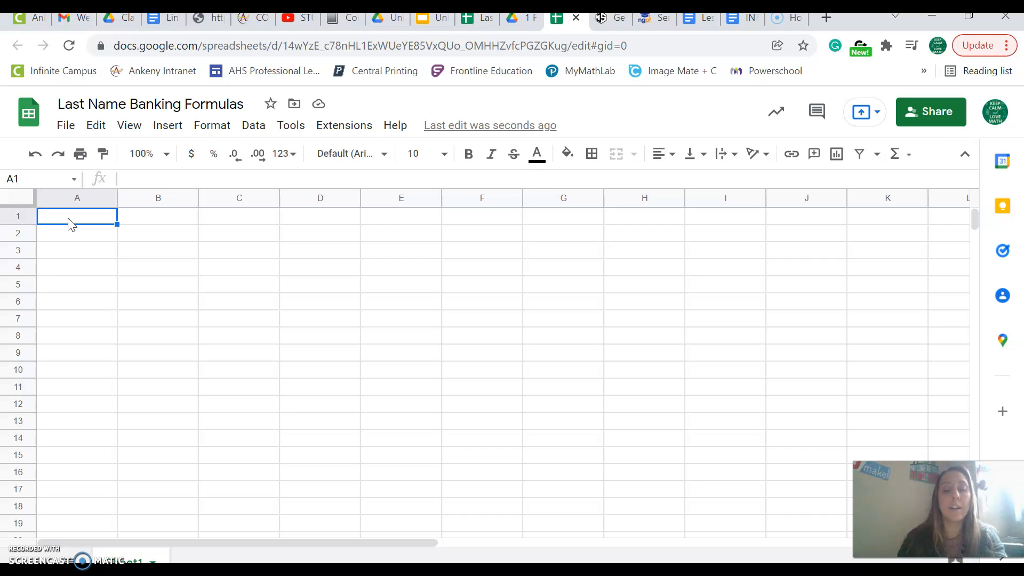
text(Infror)
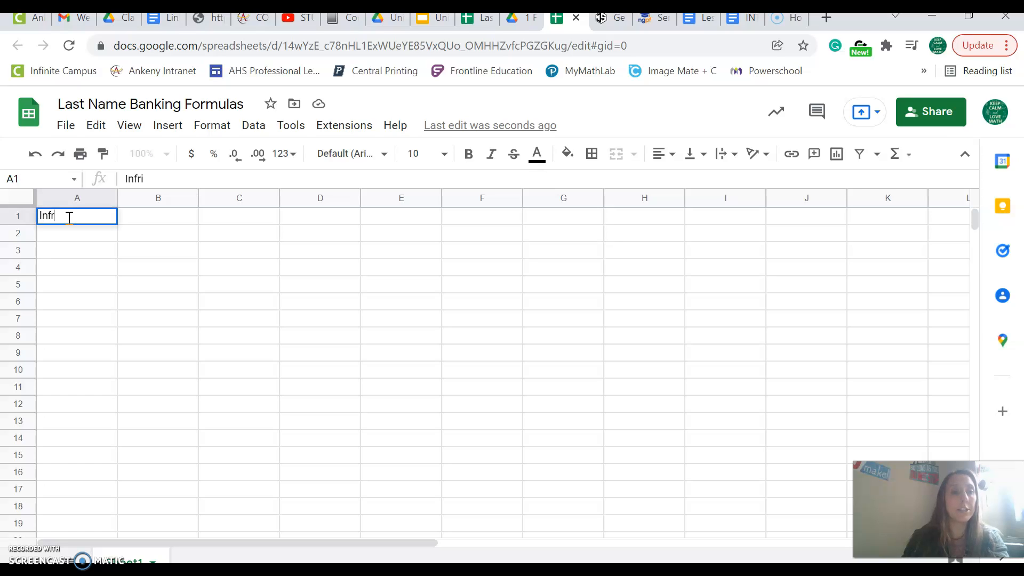
key(BackSpace)
text(ormain)
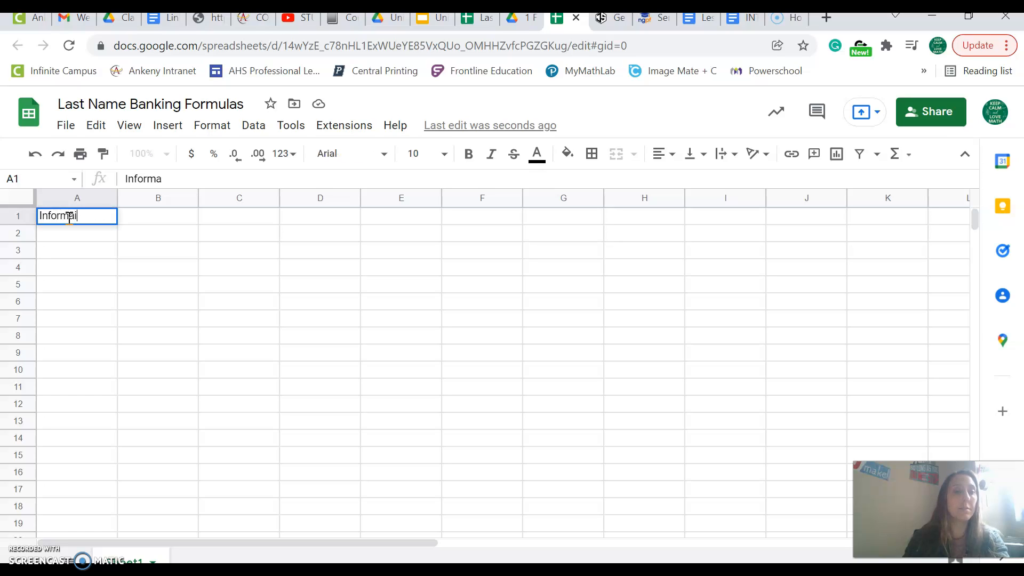
key(BackSpace)
key(BackSpace)
text(tio)
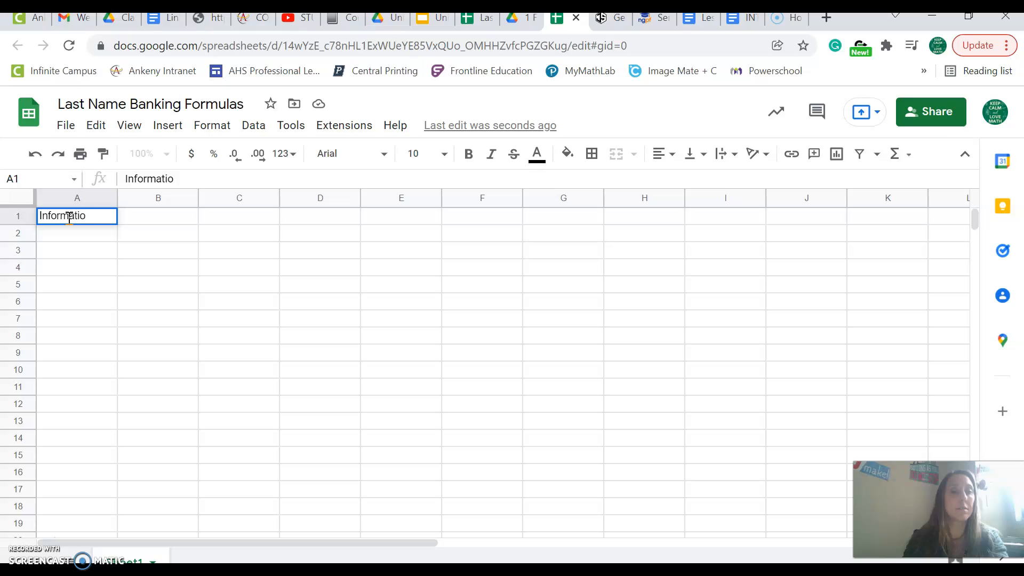
text(n from the p)
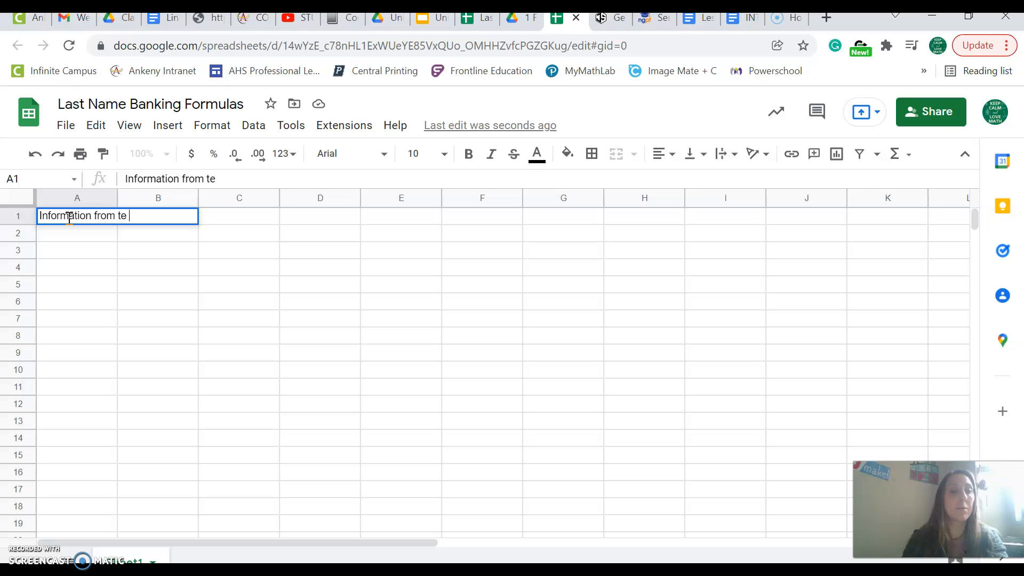
text(roblem)
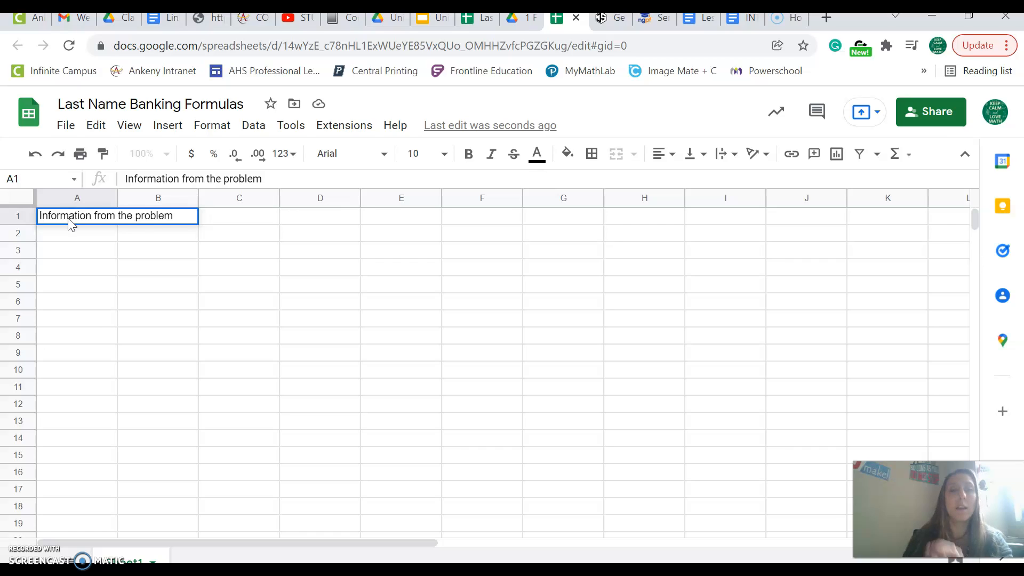
click(69, 233)
Step: Format the heading in cell A1 as wrapped, bold text centred both vertically and horizontally
click(79, 213)
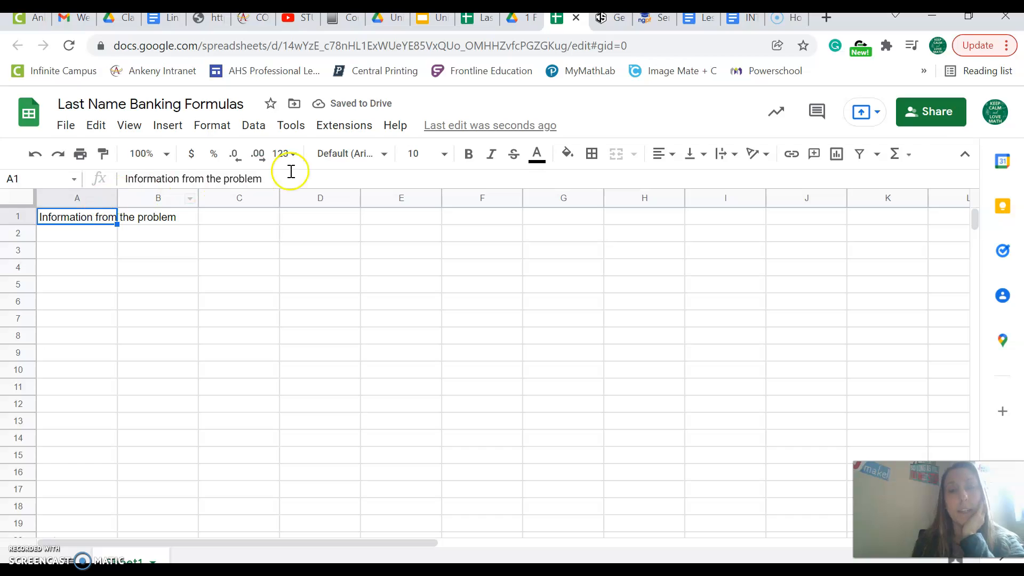
click(731, 160)
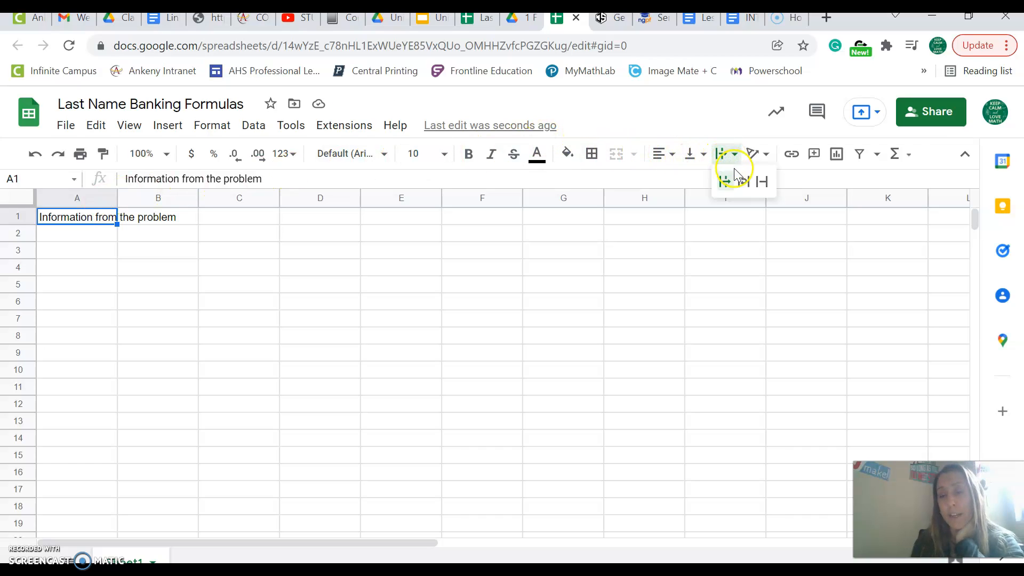
click(743, 184)
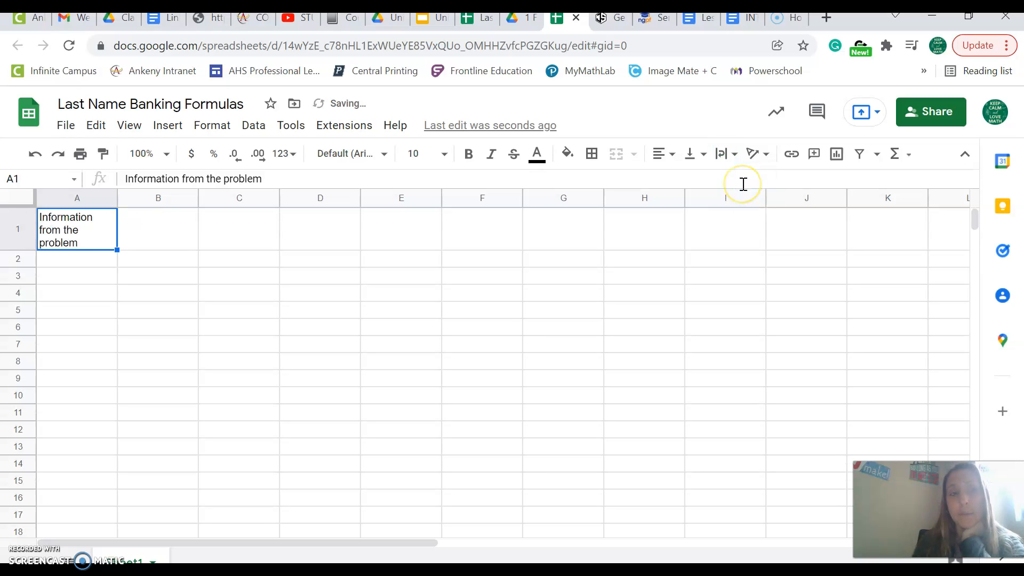
click(696, 153)
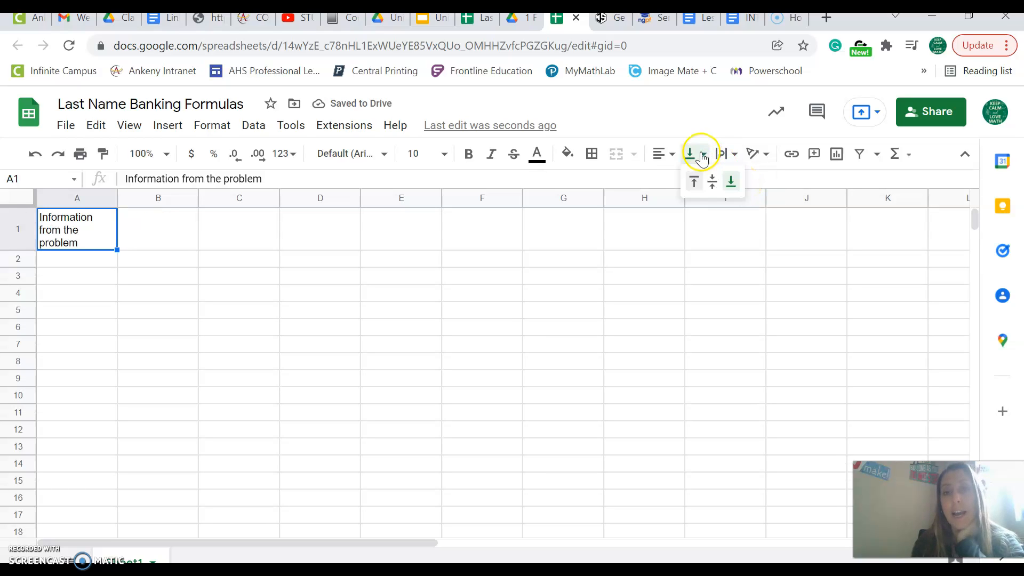
click(711, 177)
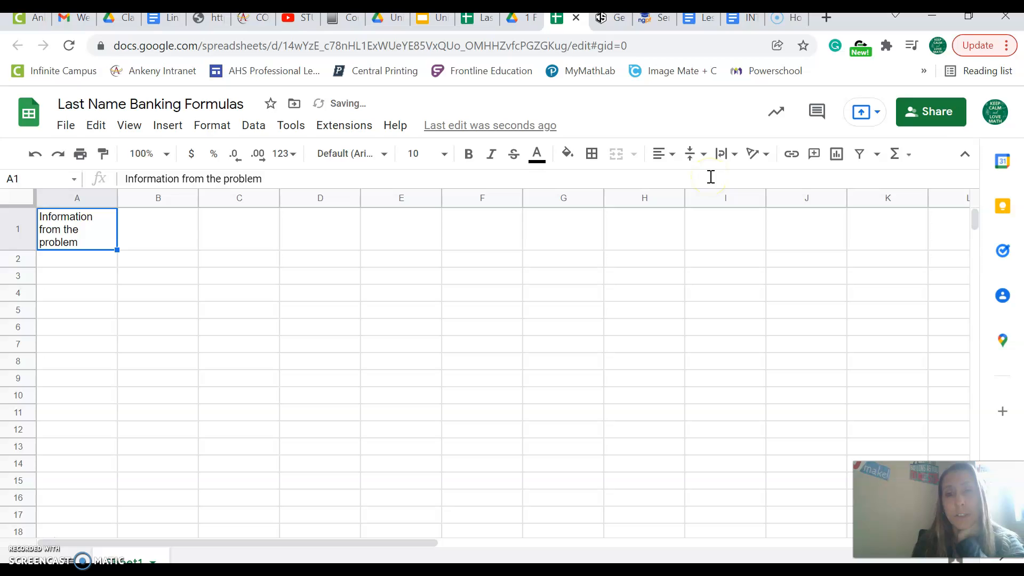
click(673, 154)
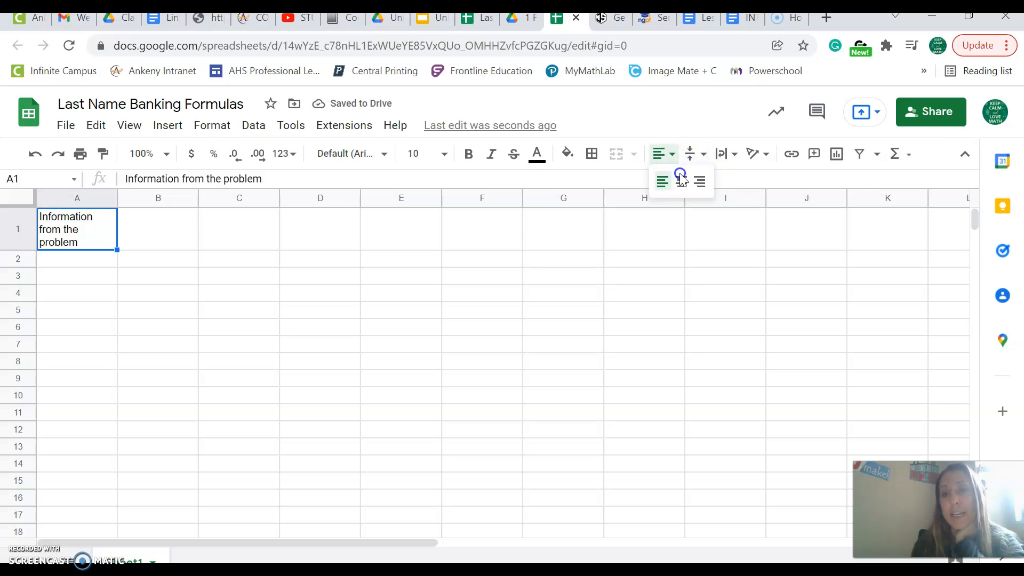
click(681, 181)
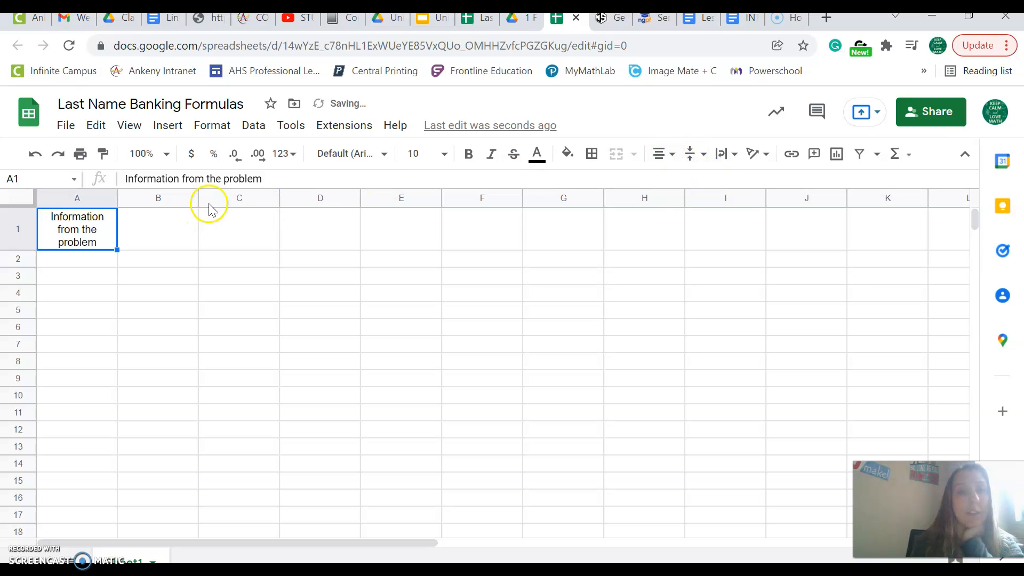
click(465, 159)
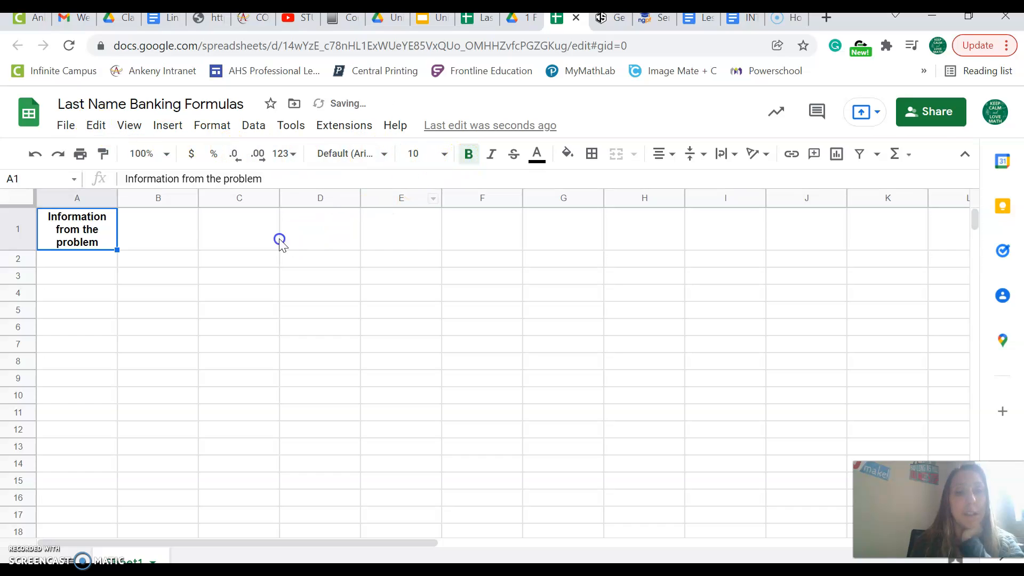
Step: Enter the label "Key:" in cell C1
click(247, 232)
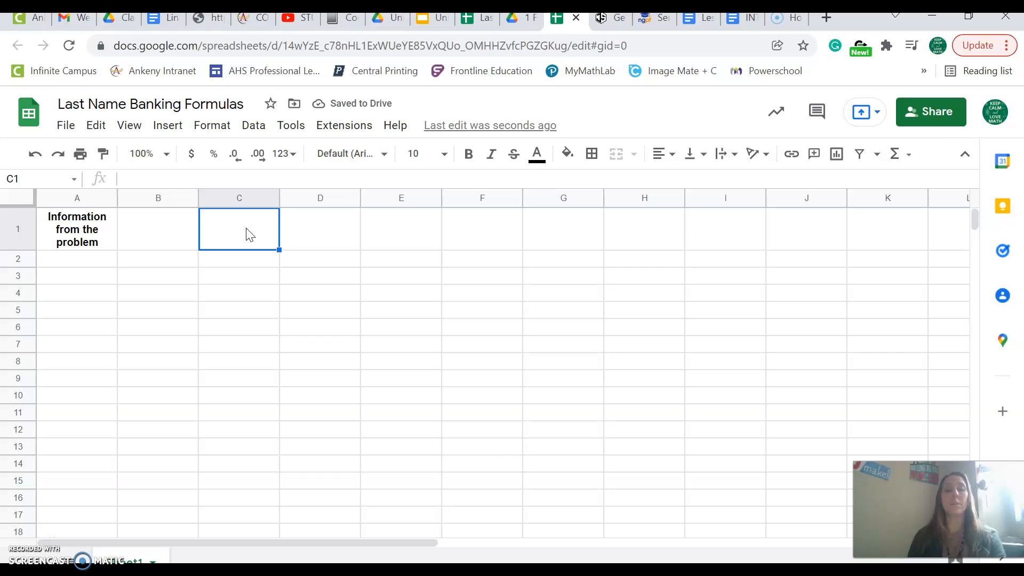
text(Key:)
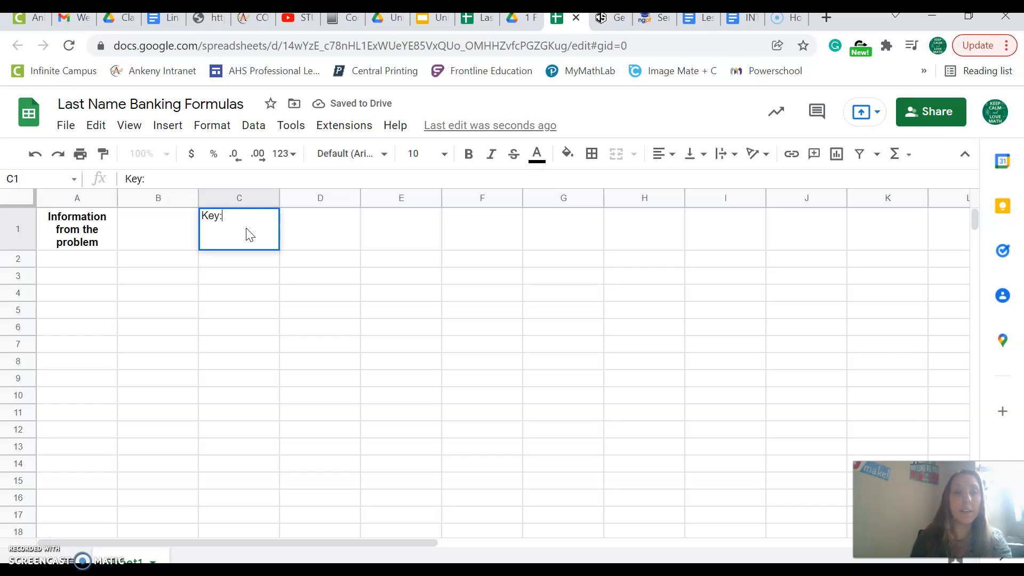
Step: Format the whole of row 1 with wrapped text centred horizontally and vertically
click(24, 225)
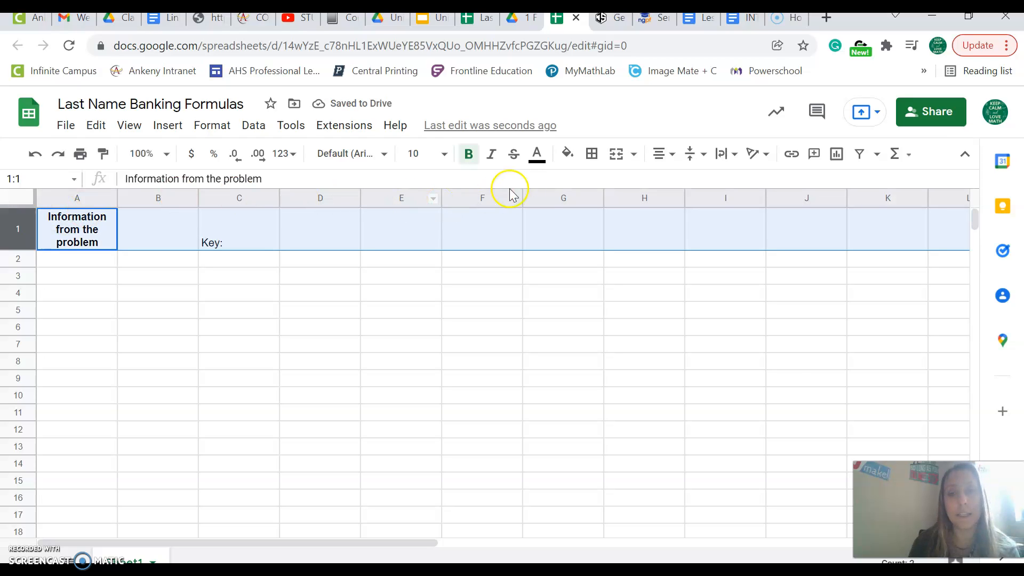
click(675, 159)
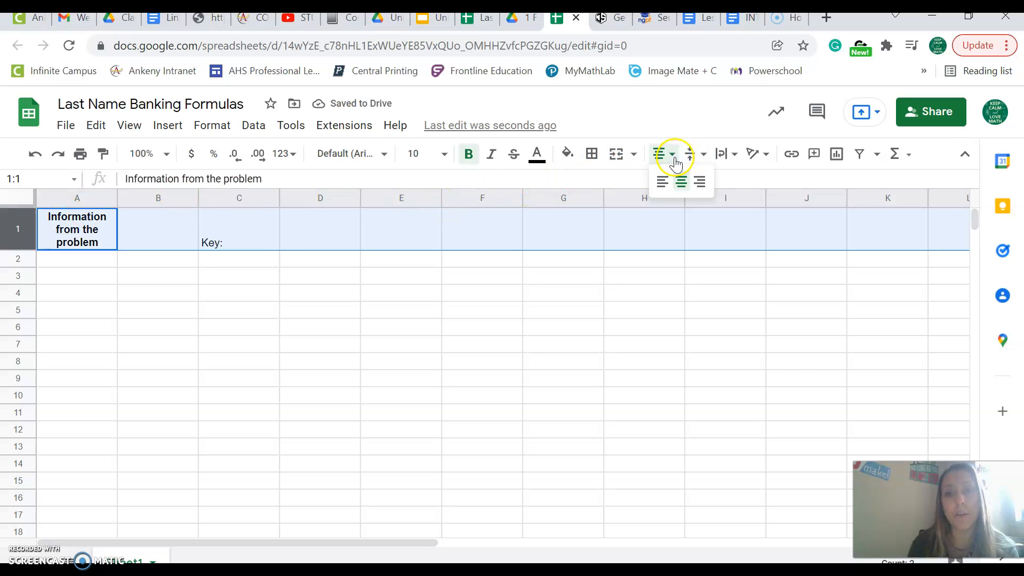
click(680, 184)
click(696, 155)
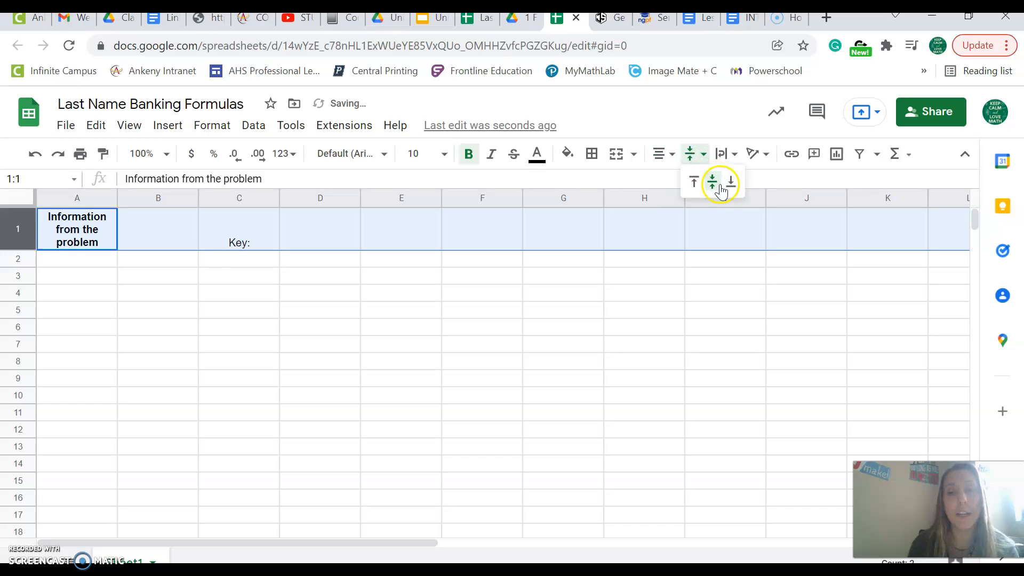
click(715, 182)
click(725, 154)
click(743, 181)
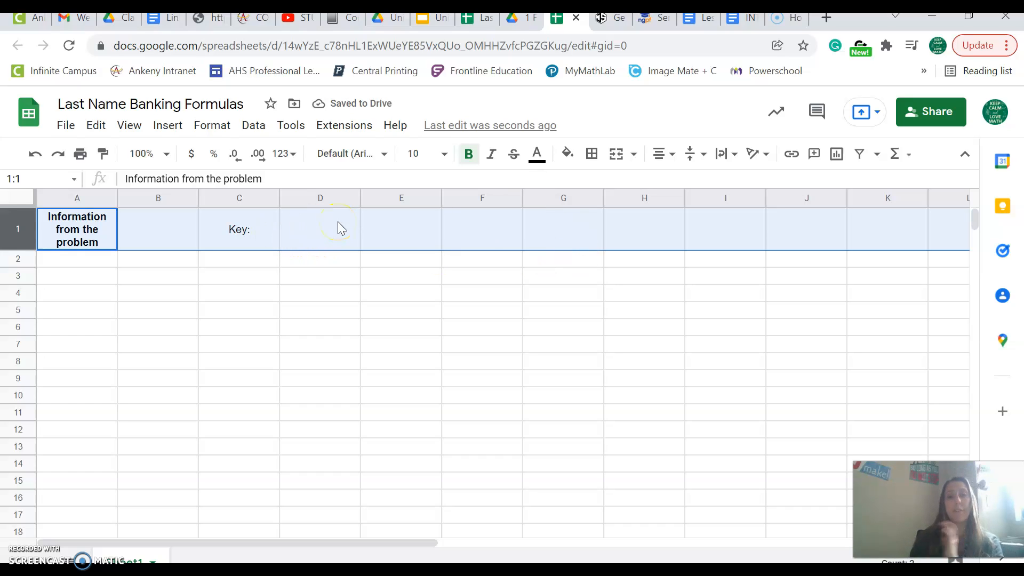
Step: Fill cell D1, next to the "Key:" label, with cyan
click(338, 223)
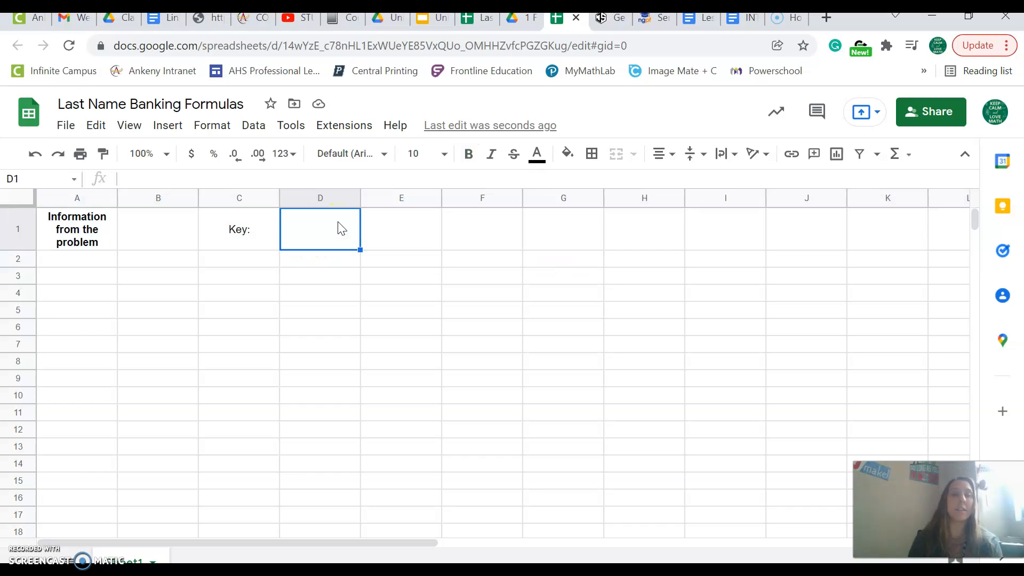
click(251, 233)
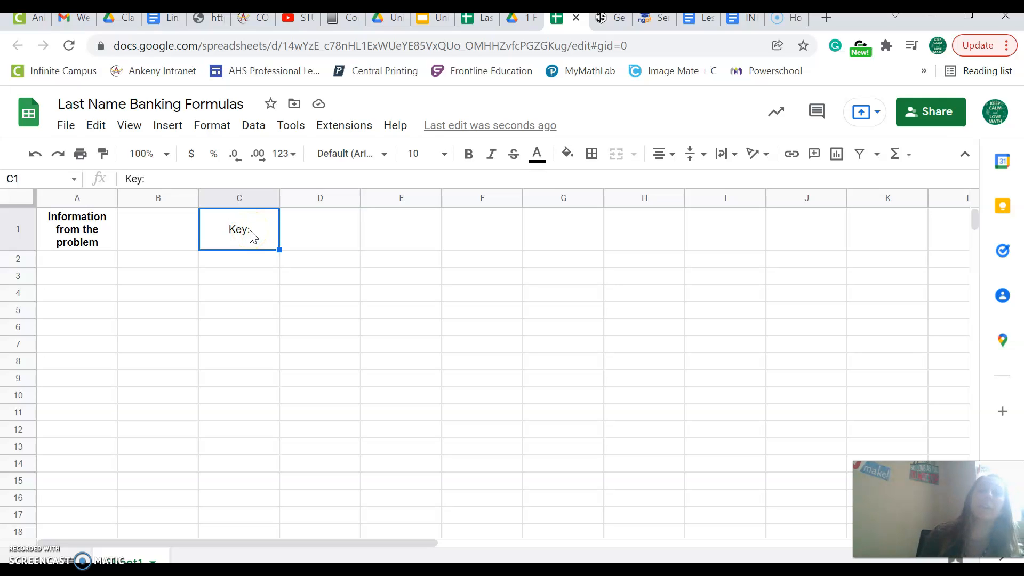
click(327, 229)
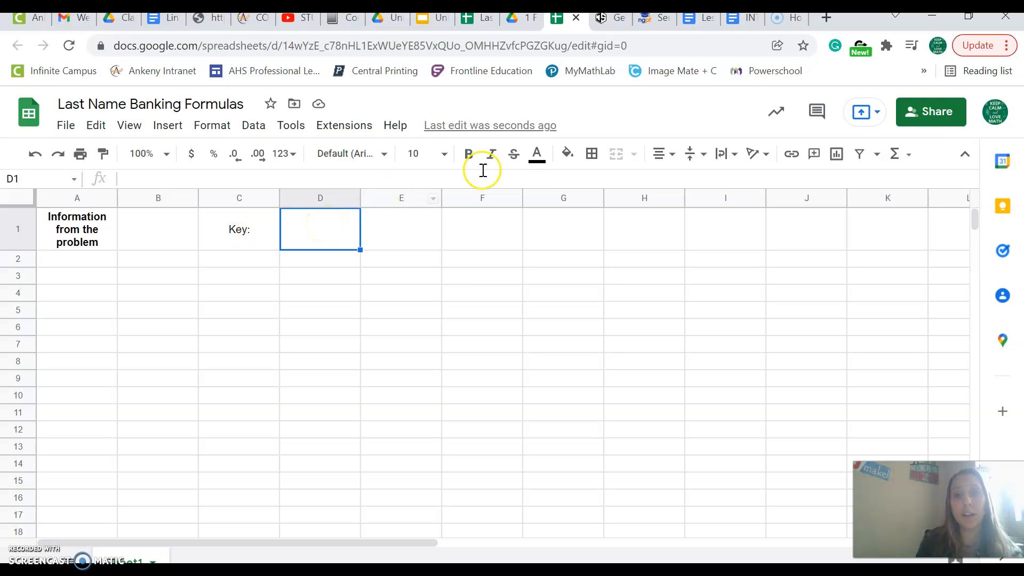
click(577, 158)
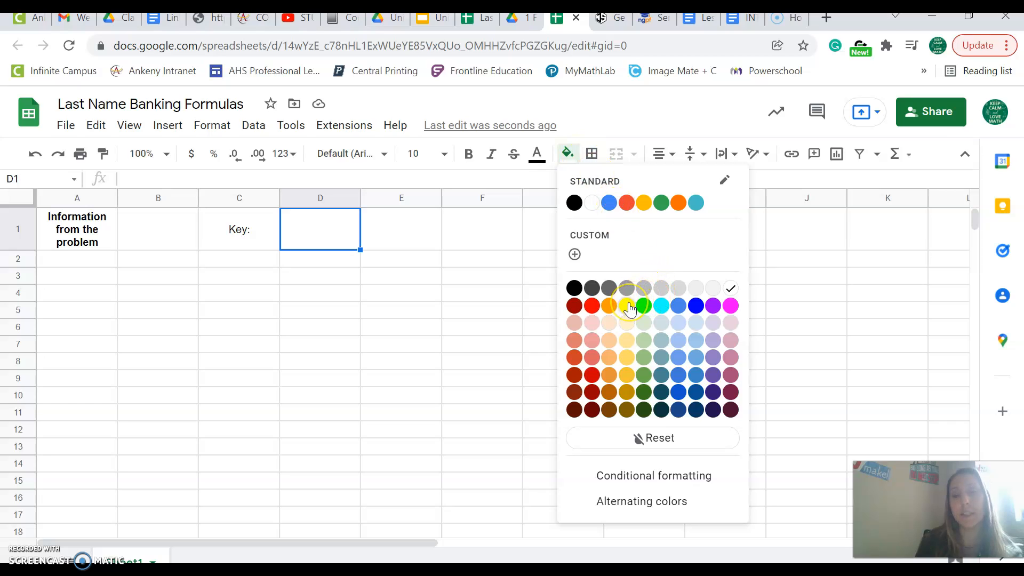
click(662, 305)
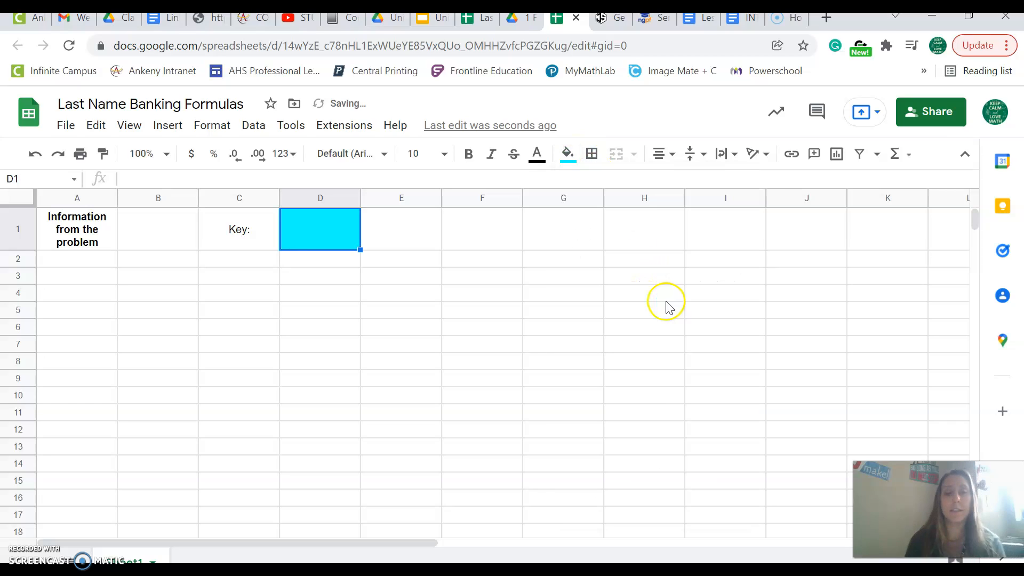
Step: Enter the label "Input" in the cyan key cell D1
text(Input)
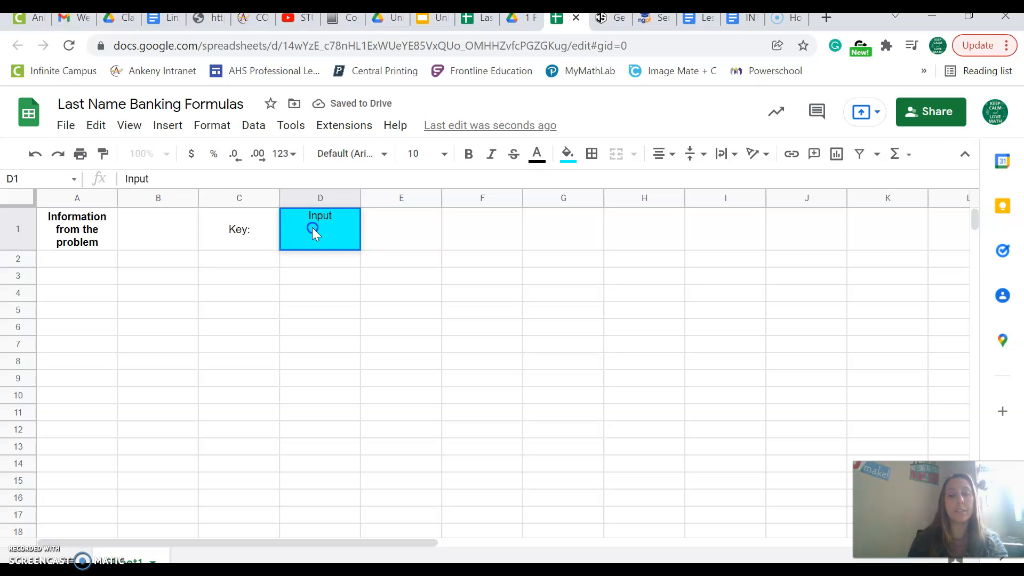
key(Return)
key(Right)
key(Up)
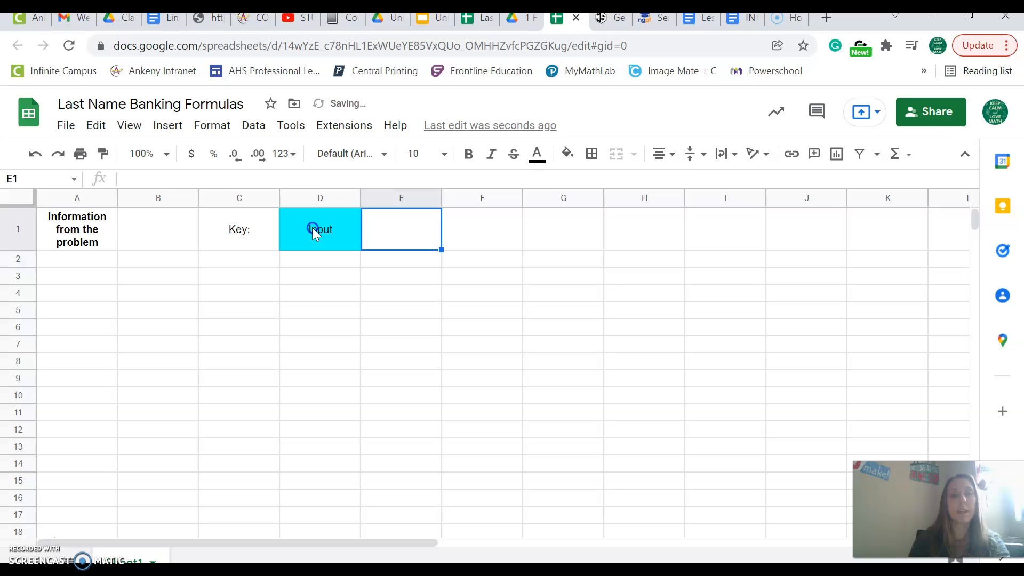
click(329, 224)
click(567, 153)
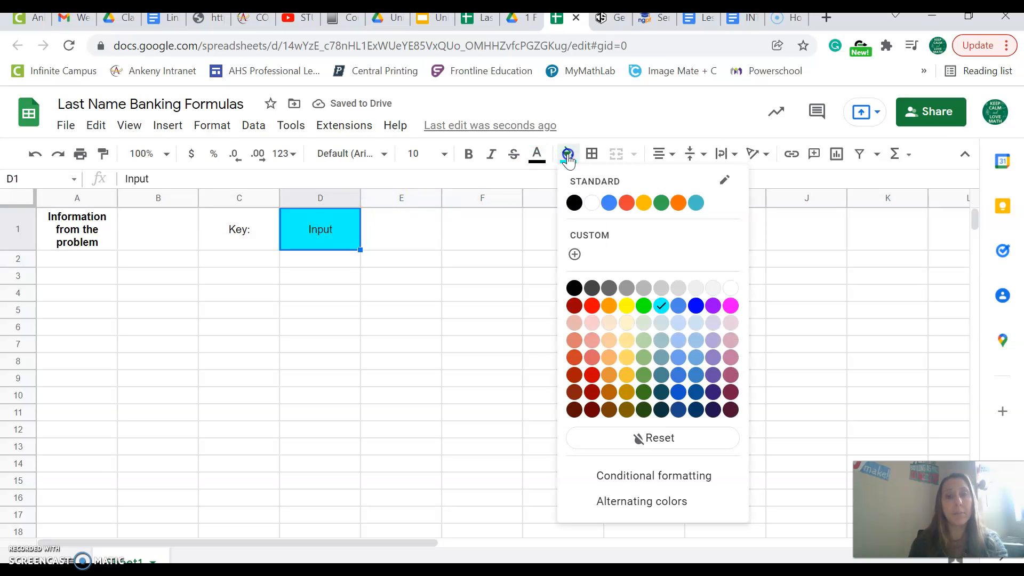
click(627, 306)
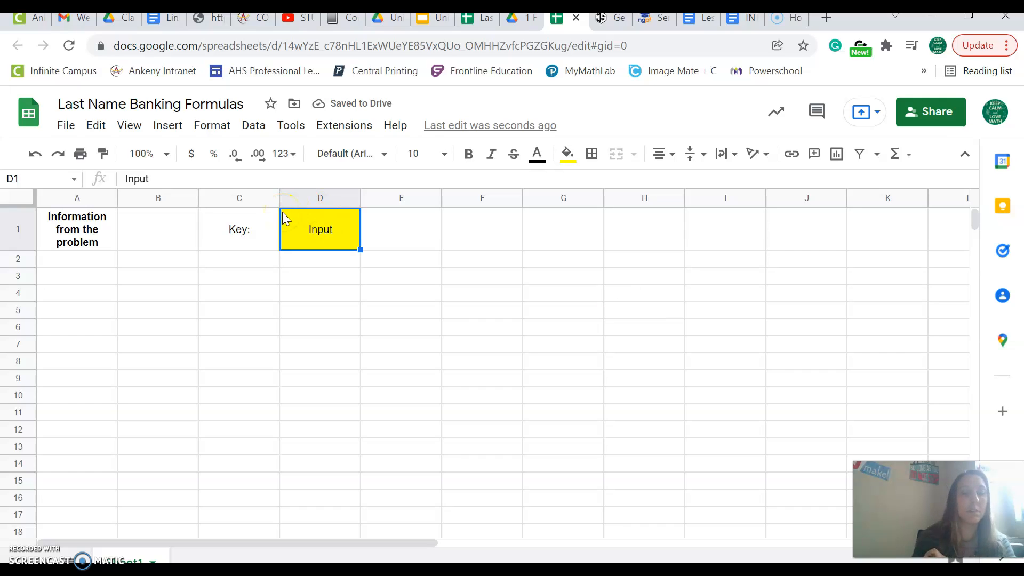
key(ctrl+z)
Step: Fill cell E1 with yellow and label it "Interest only", correcting any typing error in the text
click(384, 239)
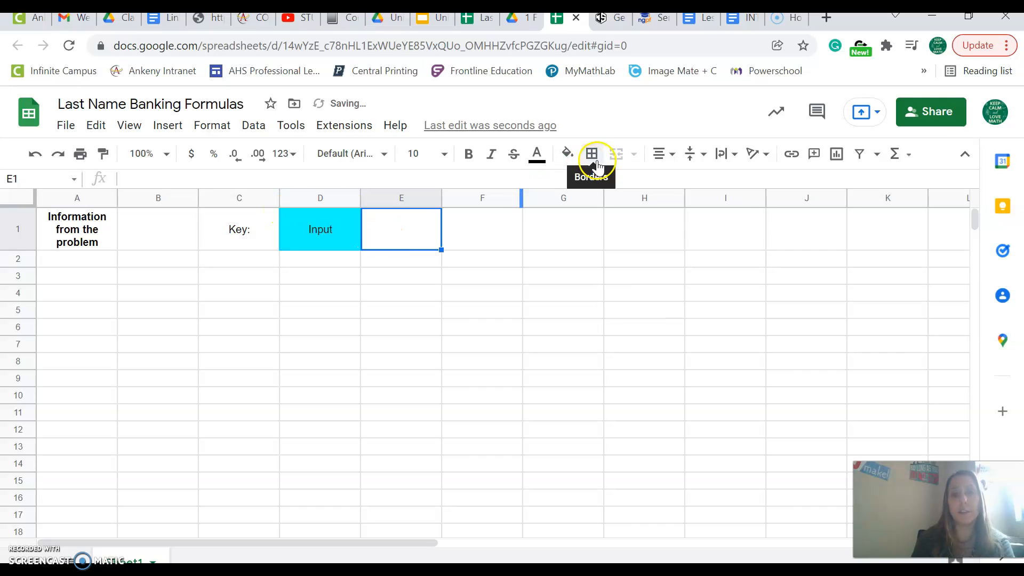
click(566, 154)
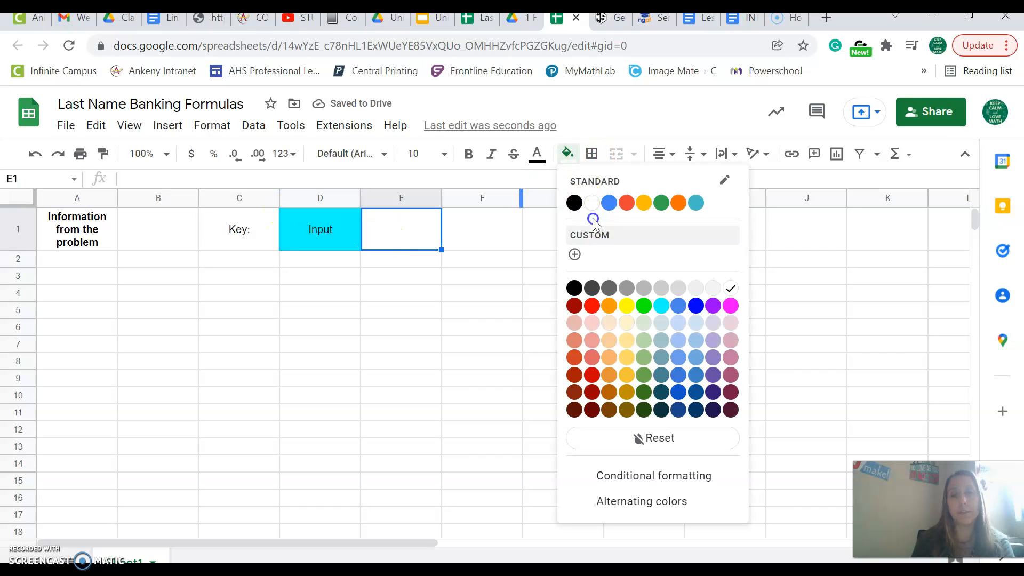
click(625, 306)
text(Interest only)
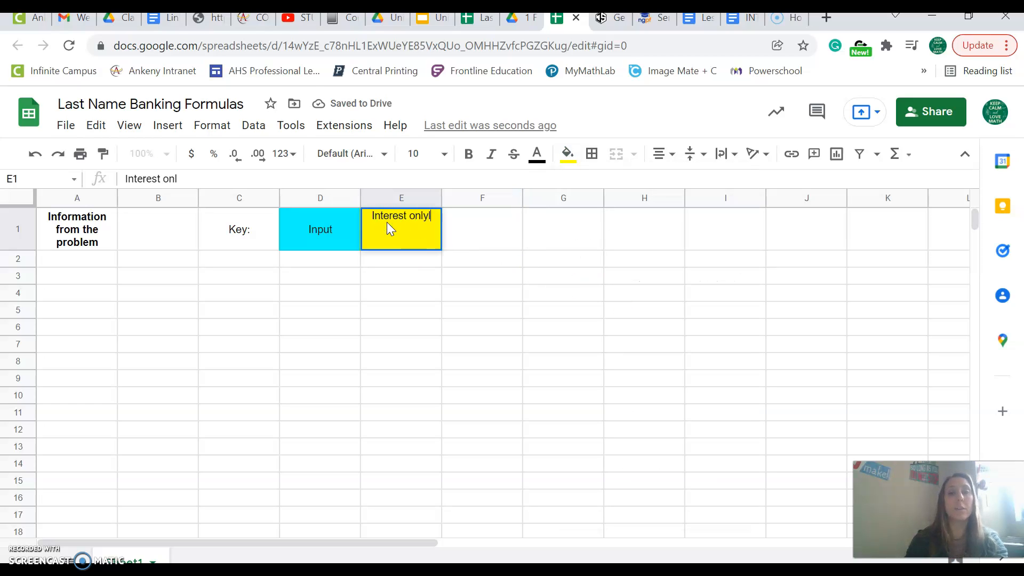
text(l)
key(Return)
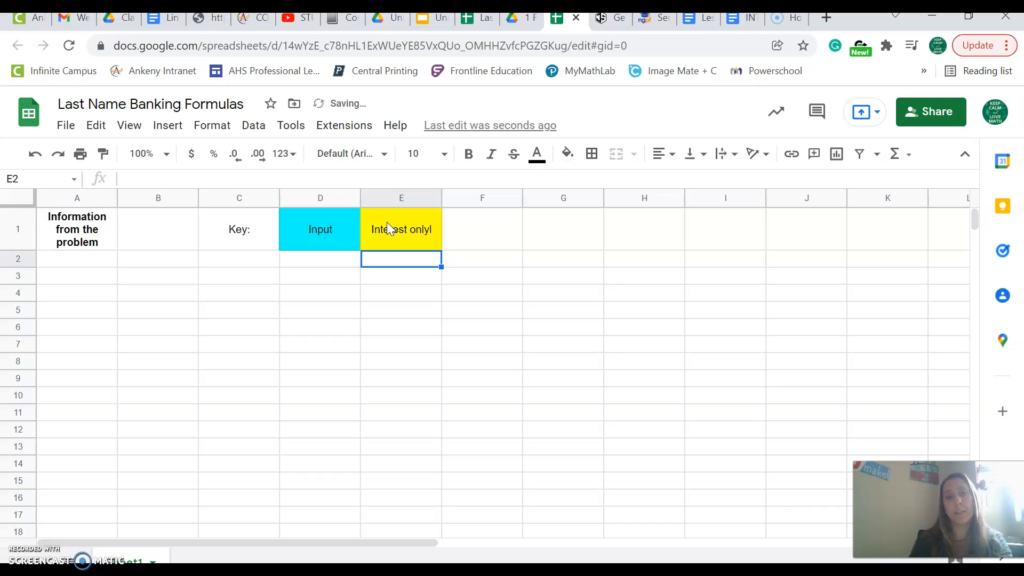
click(387, 223)
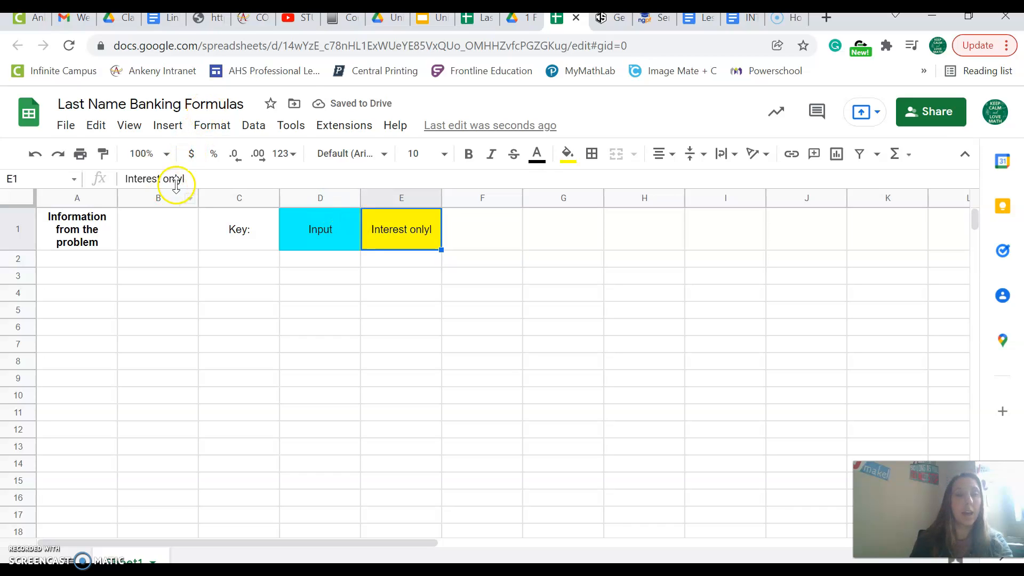
click(196, 178)
key(BackSpace)
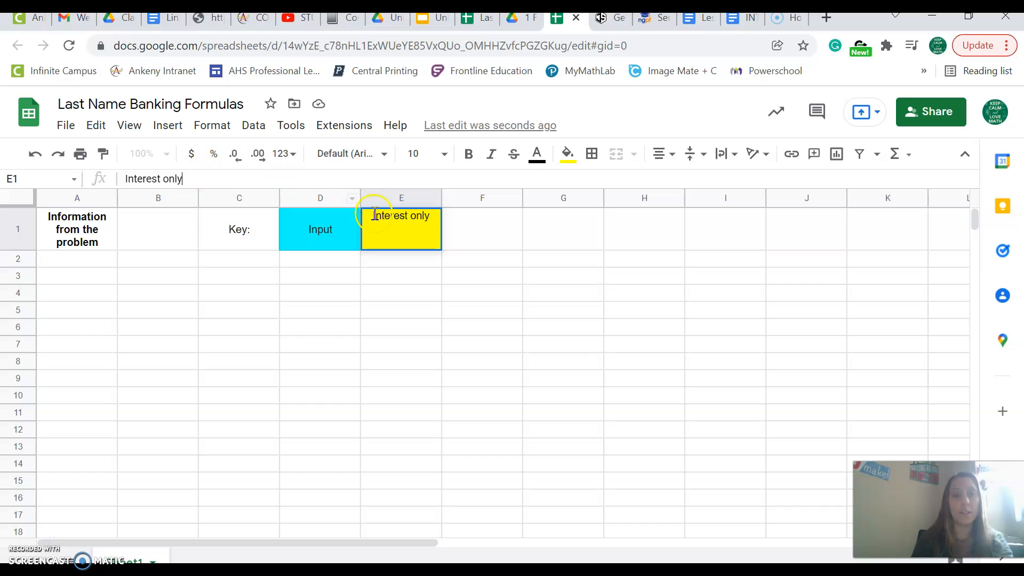
Step: Fill cell F1 with green and label it "Ending balance"
click(452, 234)
click(568, 154)
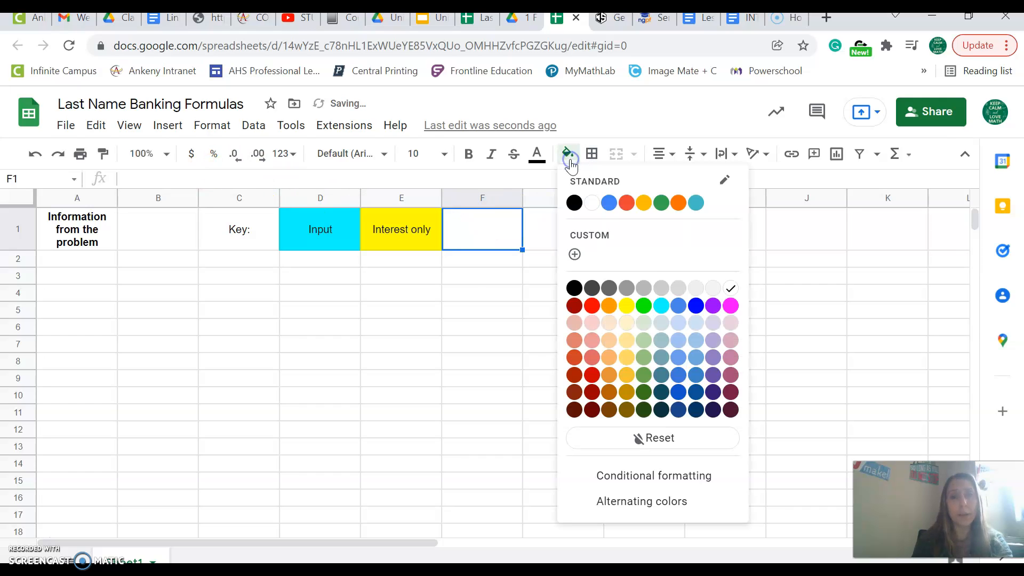
click(643, 305)
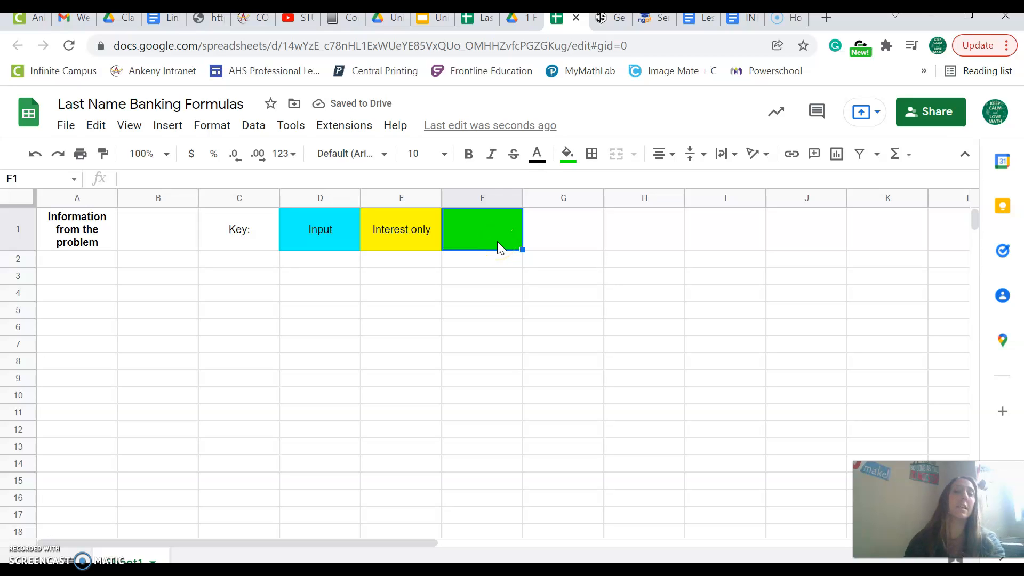
text(Ending b)
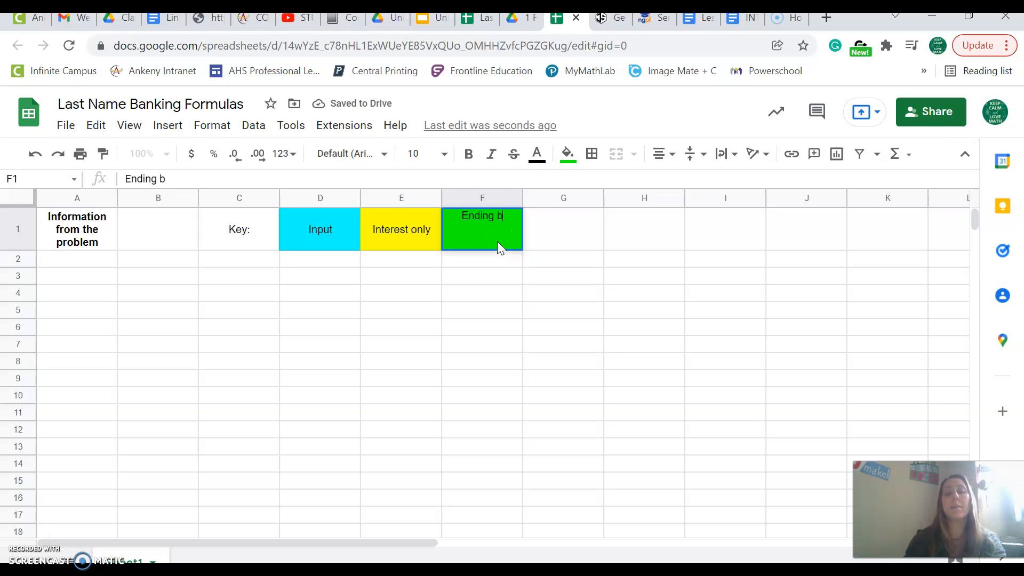
text(alance)
key(Return)
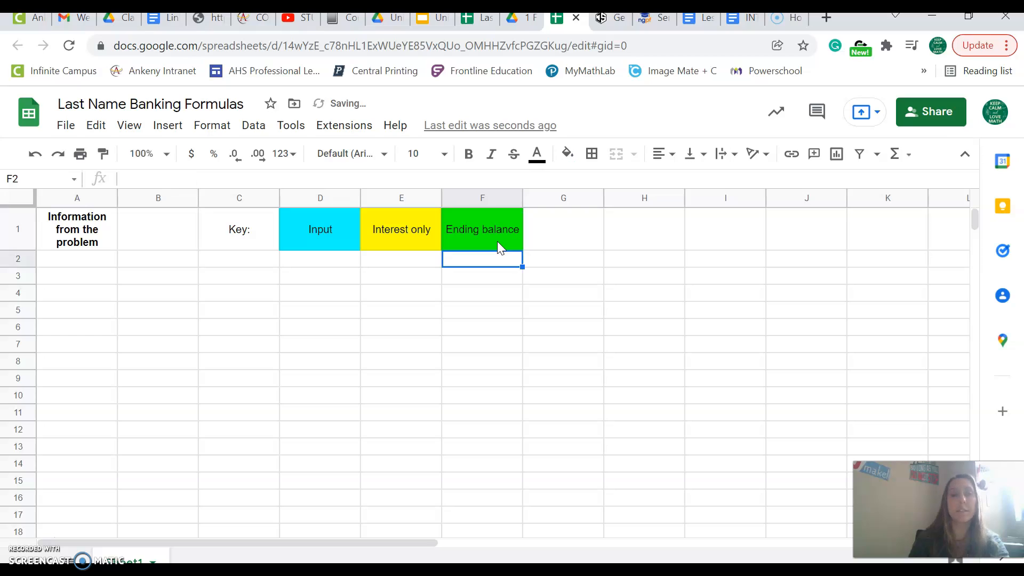
Step: Enter the labels "Principal", "rate" and "time" in cells A2 to A4 under the heading
key(Left)
key(Left)
key(Left)
key(Left)
key(Left)
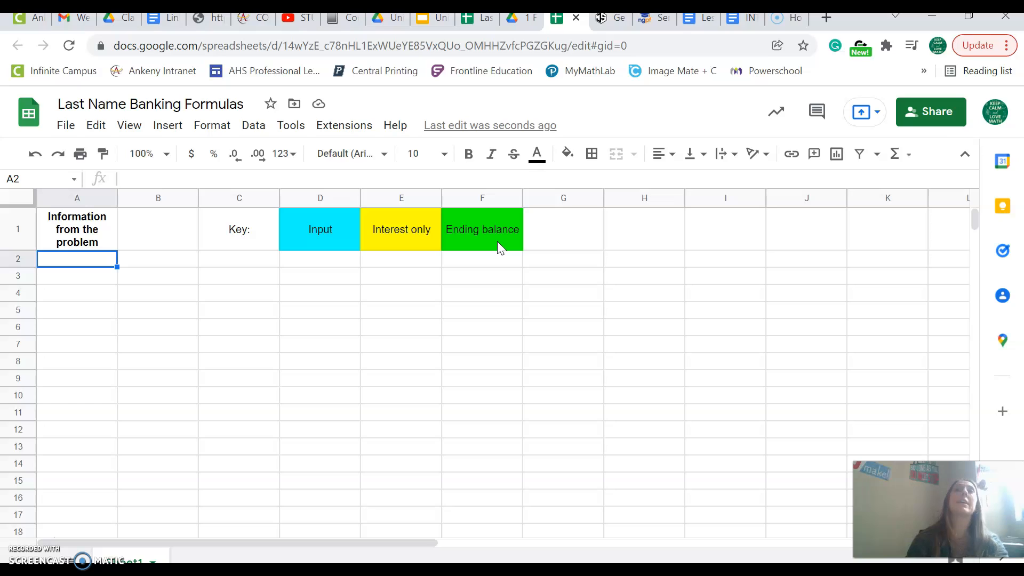
text(Principal)
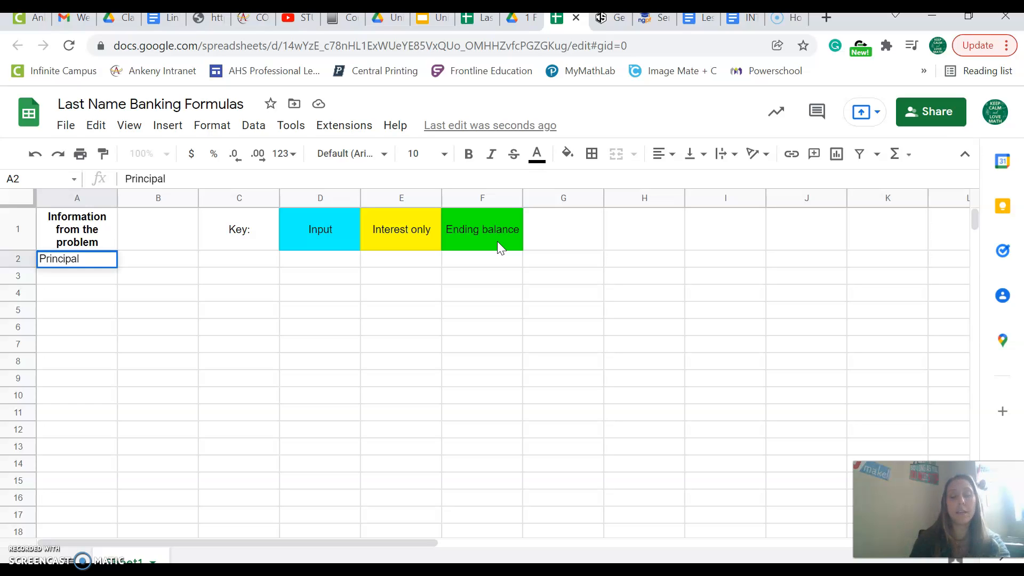
key(Return)
text(rate)
key(Return)
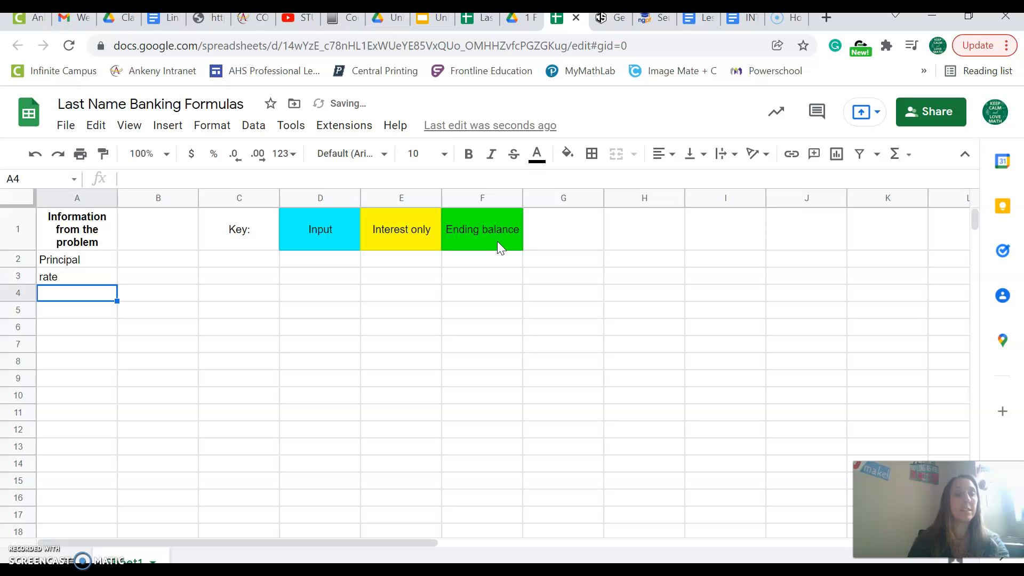
text(time)
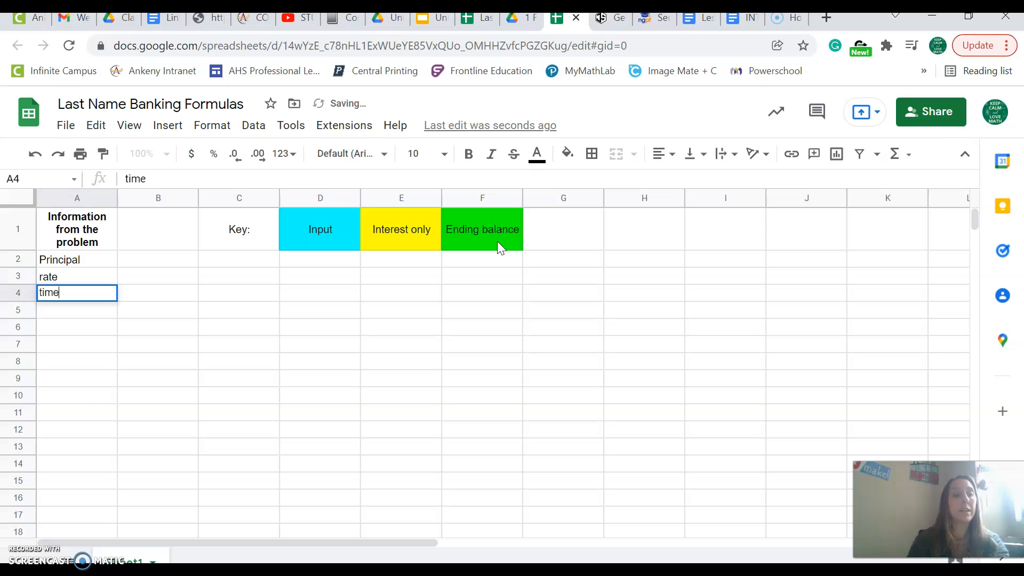
key(Return)
Step: Enter the label "number of times compounded per year" in cell A5
text(n)
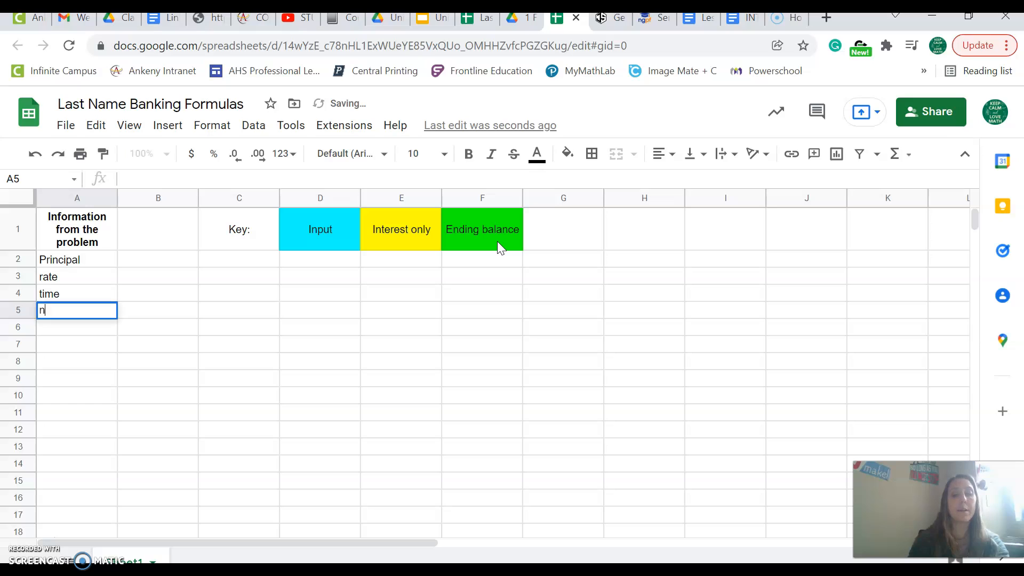
text(umber of times compo)
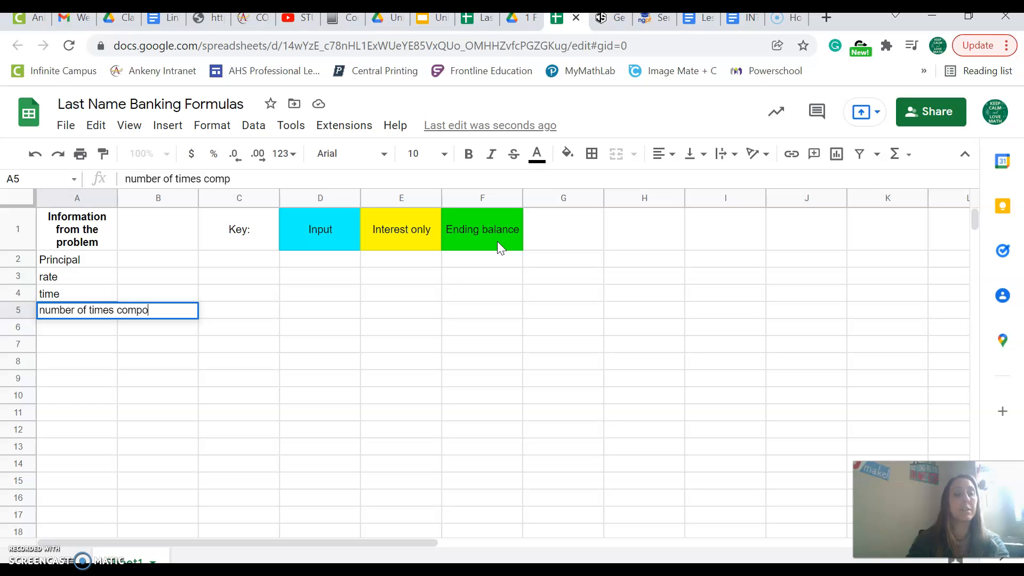
text(unded per year)
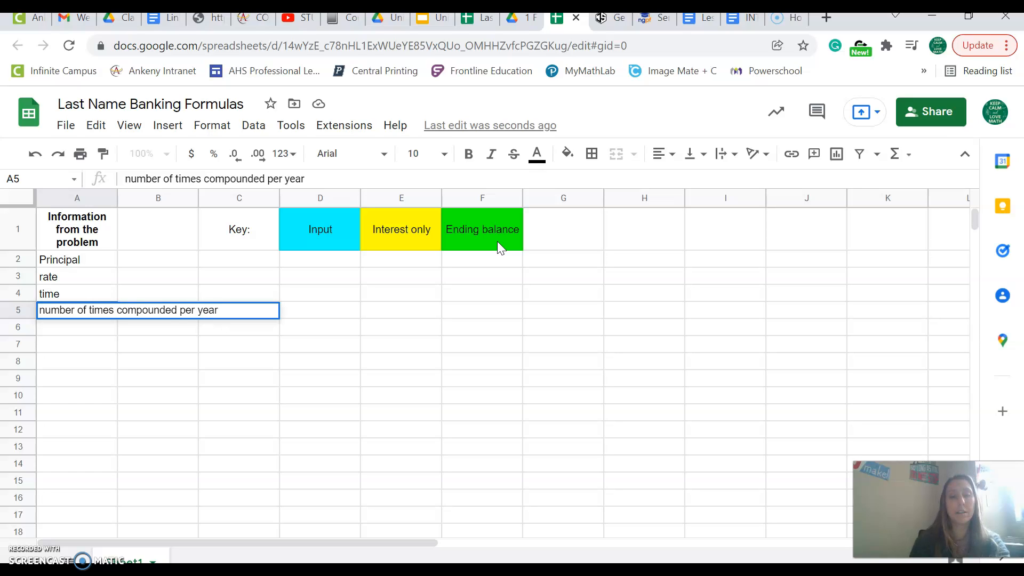
key(Return)
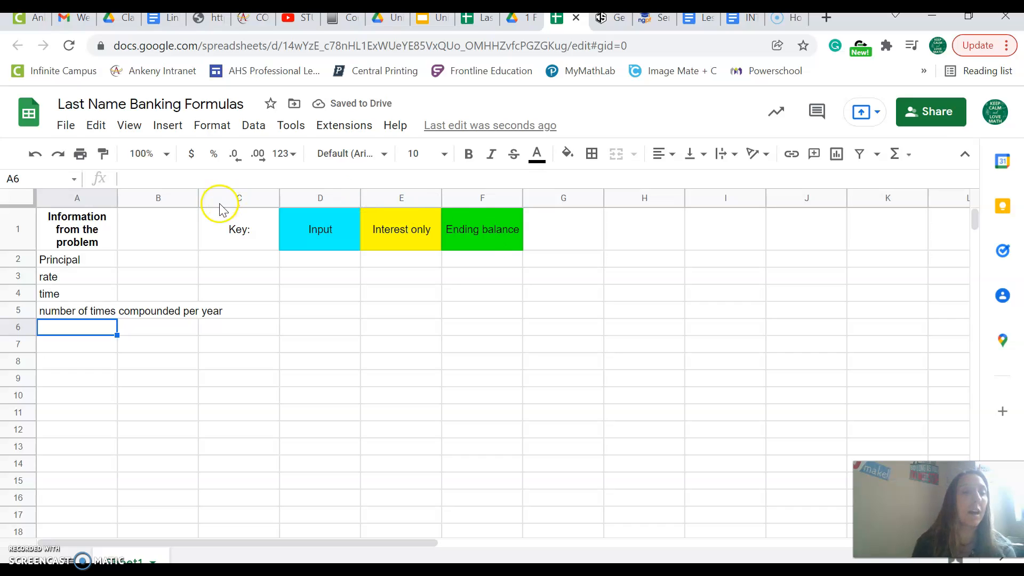
Step: Format the labels in A2:A5 with middle vertical alignment and wrapped text
drag(88, 264, 101, 316)
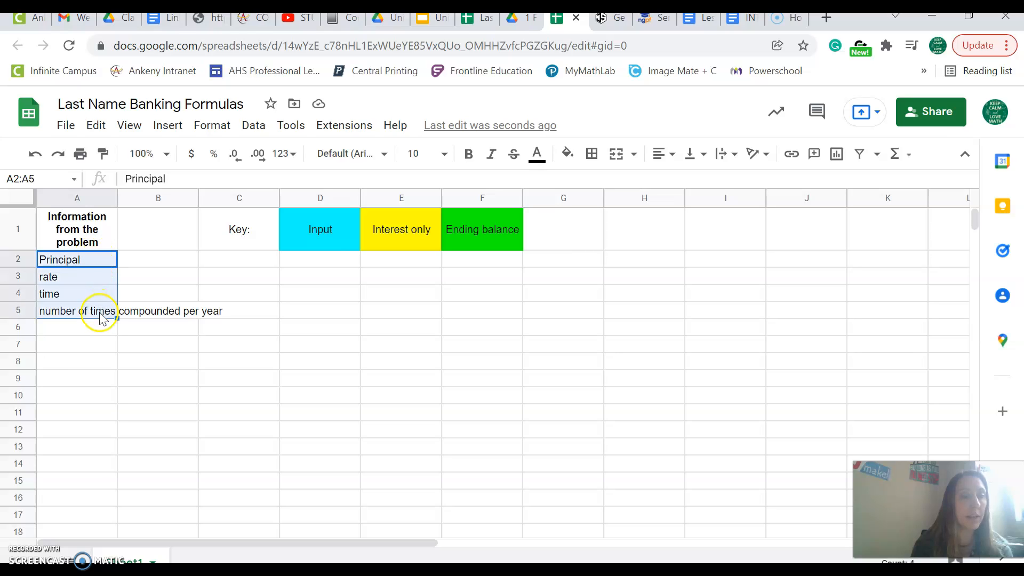
click(693, 154)
click(718, 184)
click(723, 155)
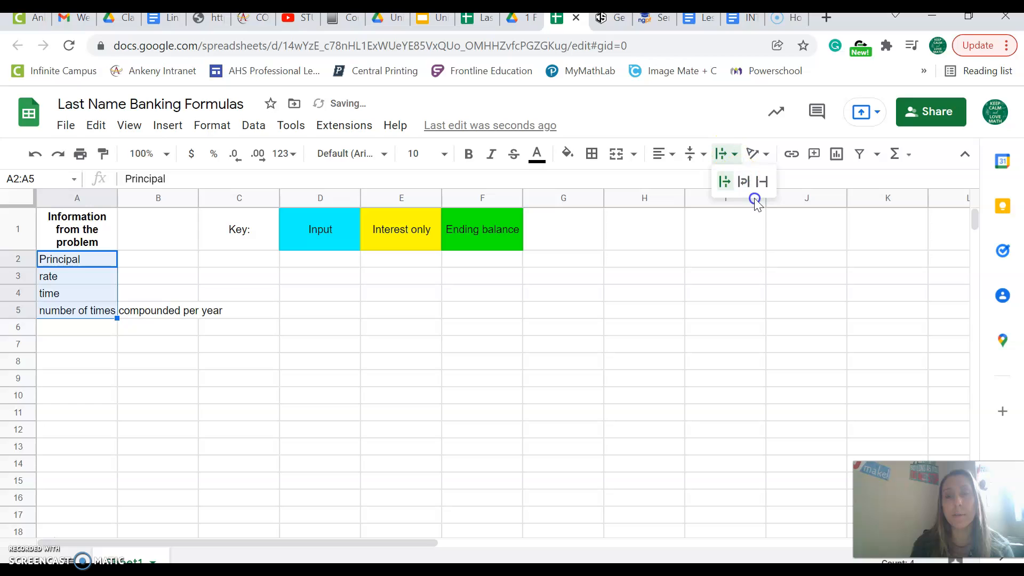
click(744, 182)
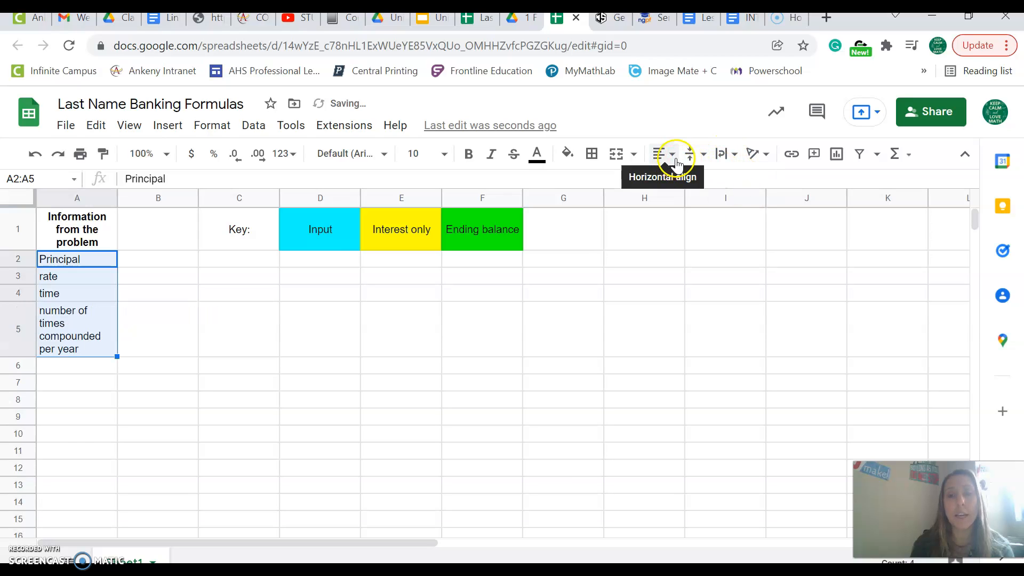
Step: Fill the input cells B2:B5 beside the labels with the key's cyan colour
click(154, 261)
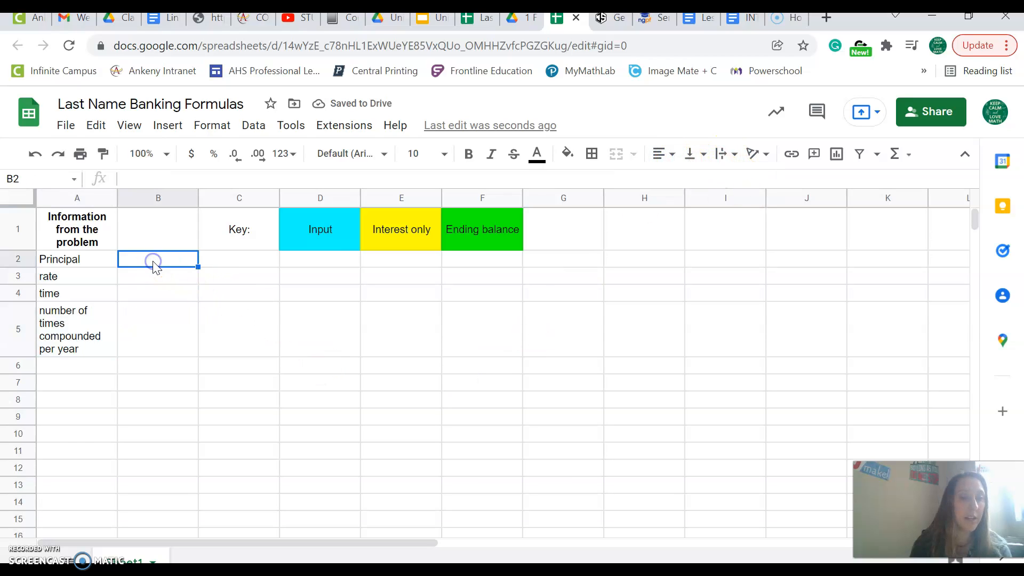
drag(154, 265, 153, 313)
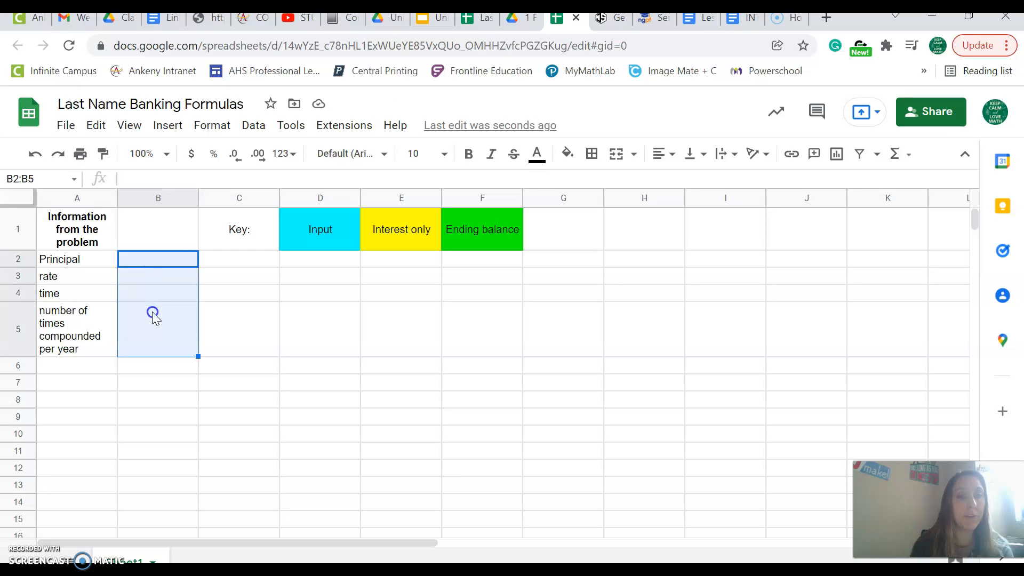
click(566, 153)
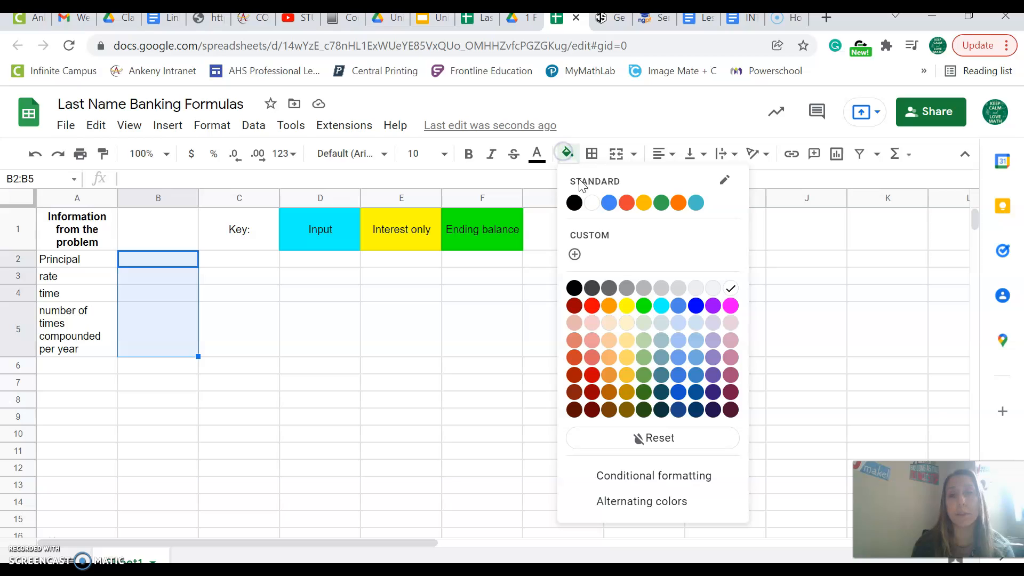
click(660, 305)
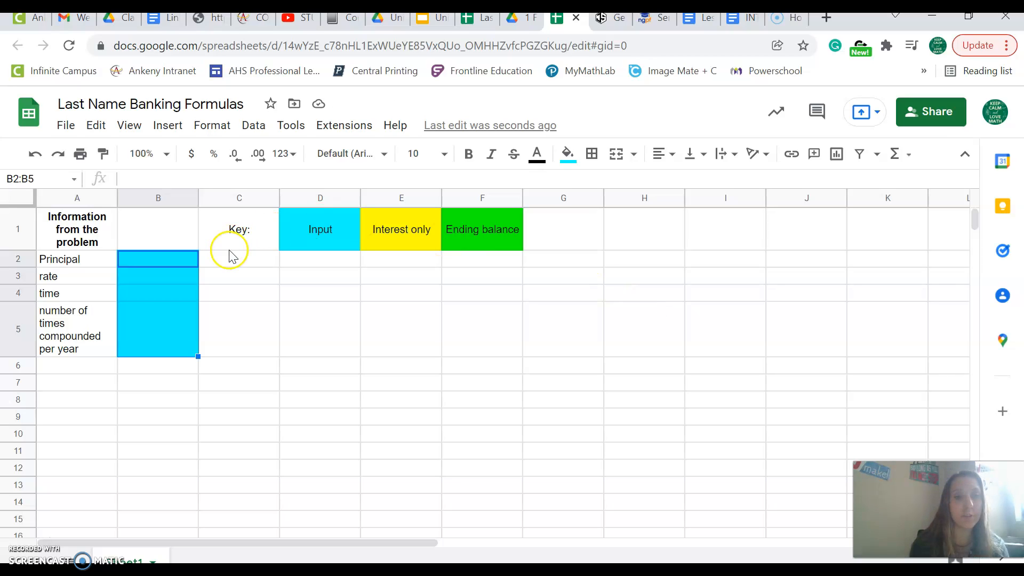
click(251, 298)
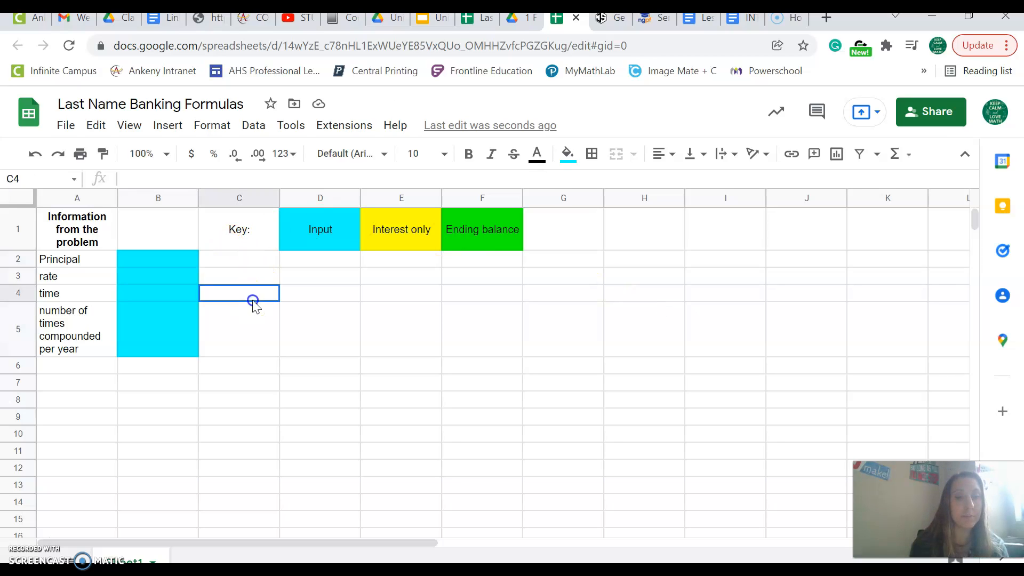
Step: Format the principal cell B2 as currency and the rate cell B3 as a percentage
click(177, 258)
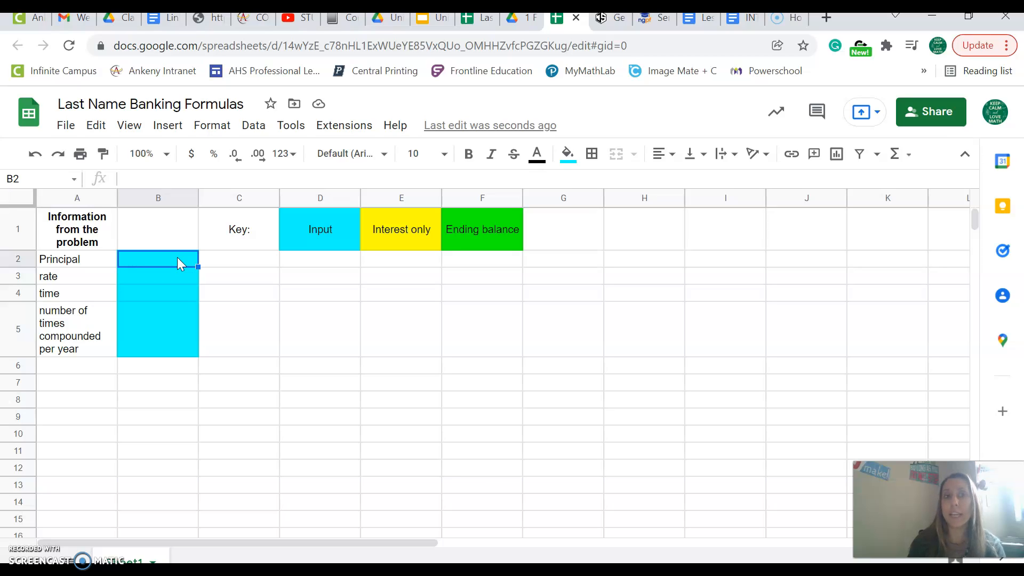
click(192, 159)
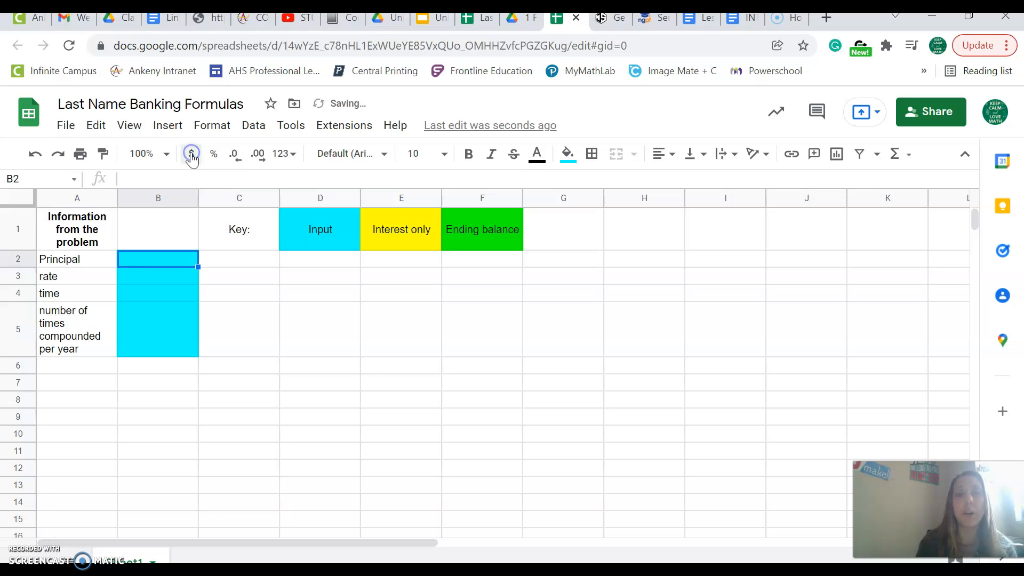
click(172, 273)
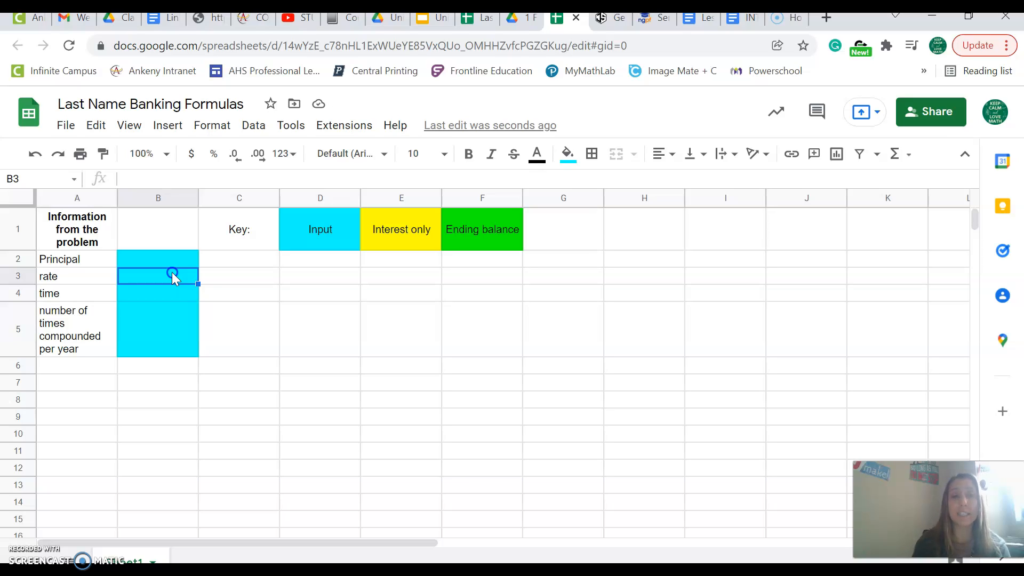
click(215, 162)
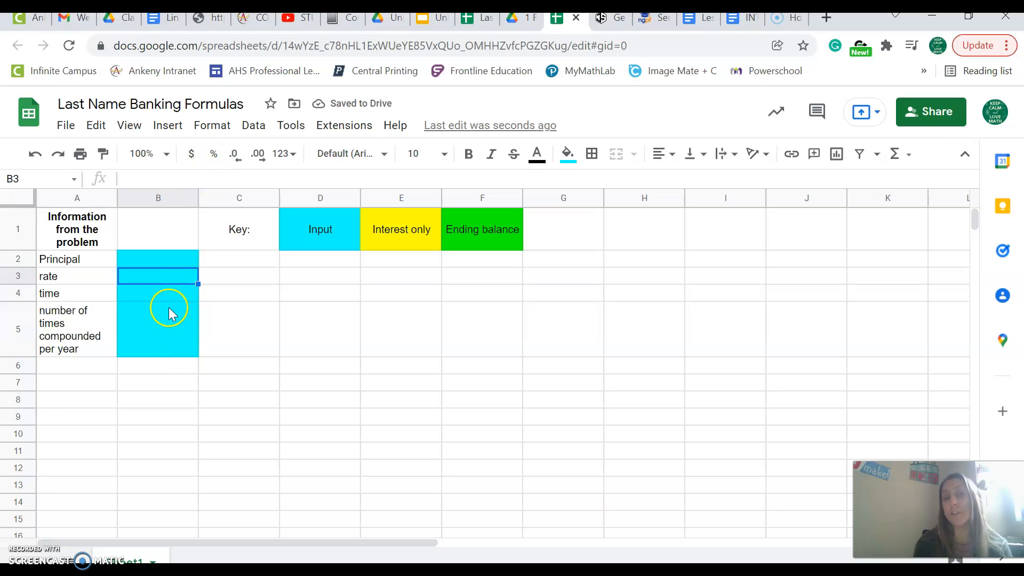
Step: Format the time and compounding cells B4:B5 with the Number format
drag(165, 296, 161, 327)
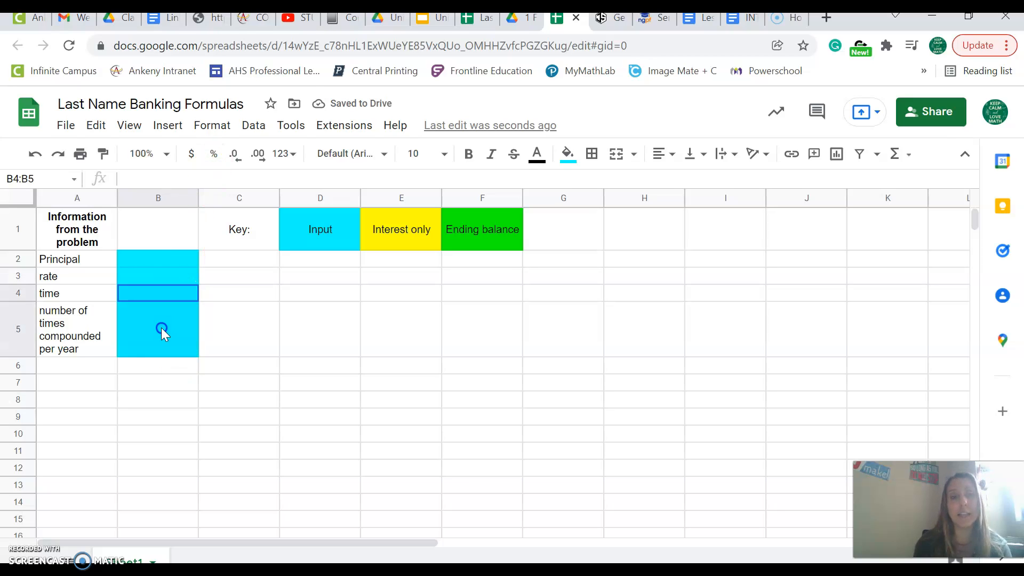
click(285, 154)
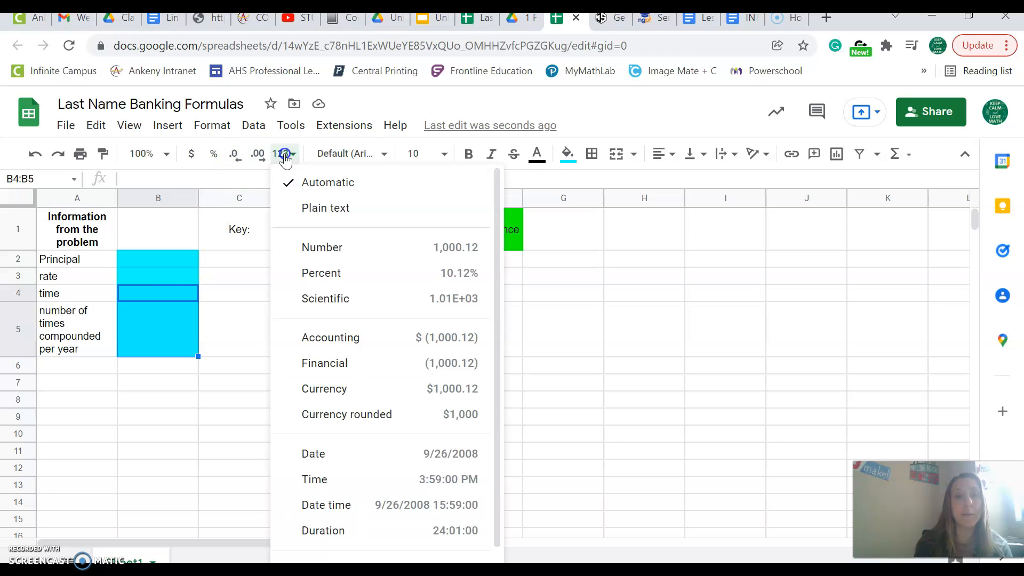
click(313, 249)
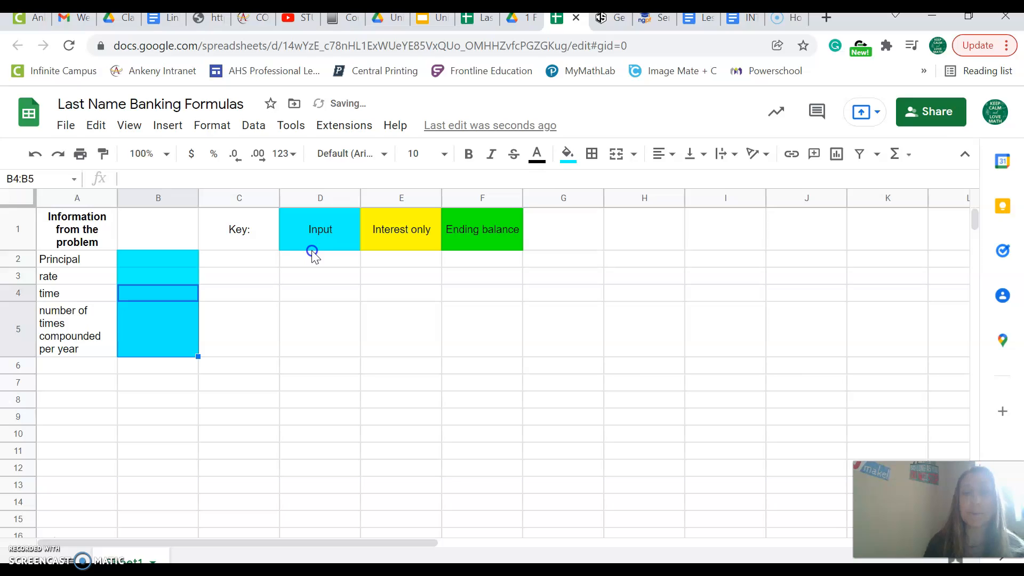
Step: Enter the problem values in B2:B5: principal 800, rate 1.87%, time 2 and compounding periods per year 4
click(159, 258)
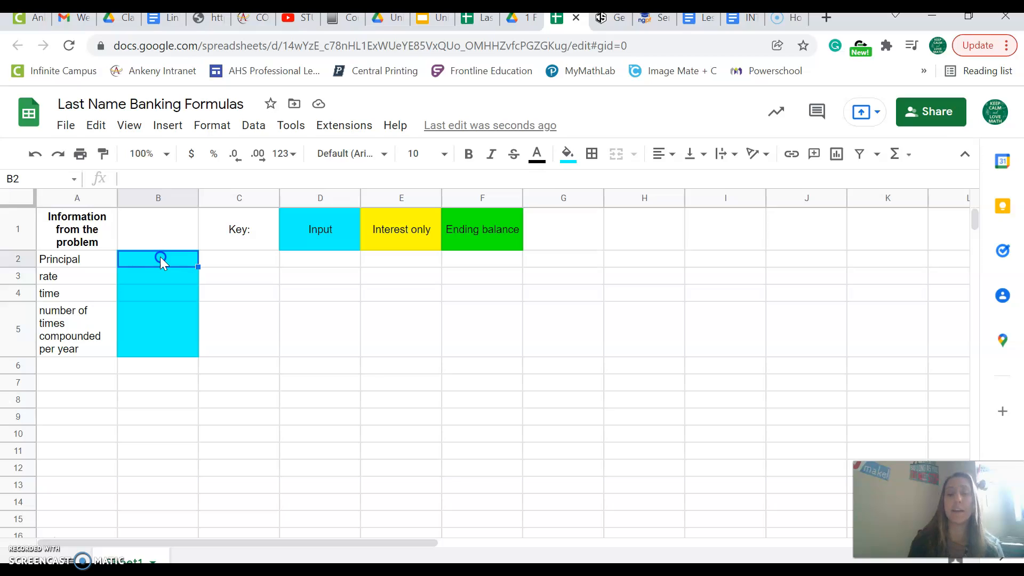
text(800)
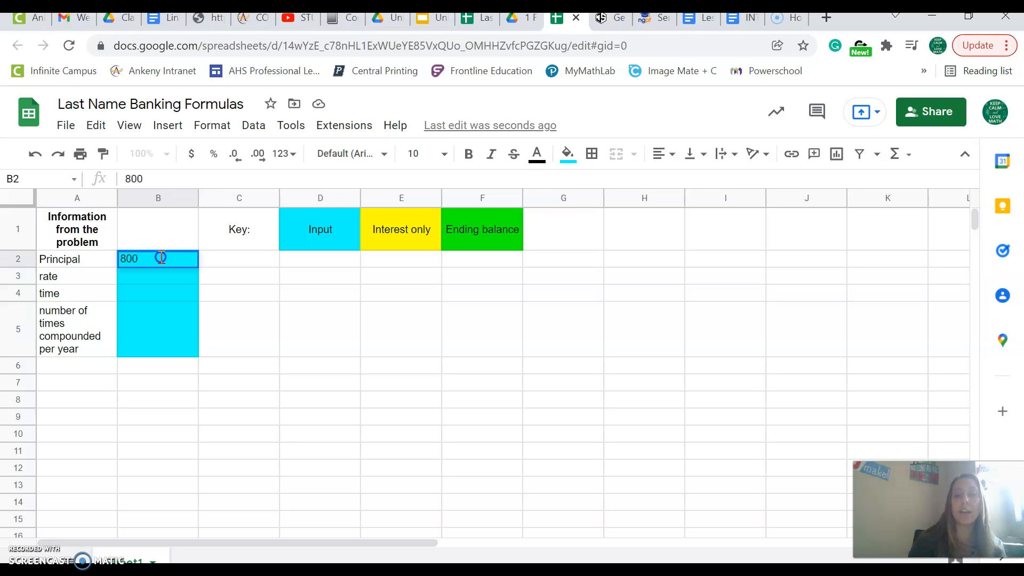
key(Return)
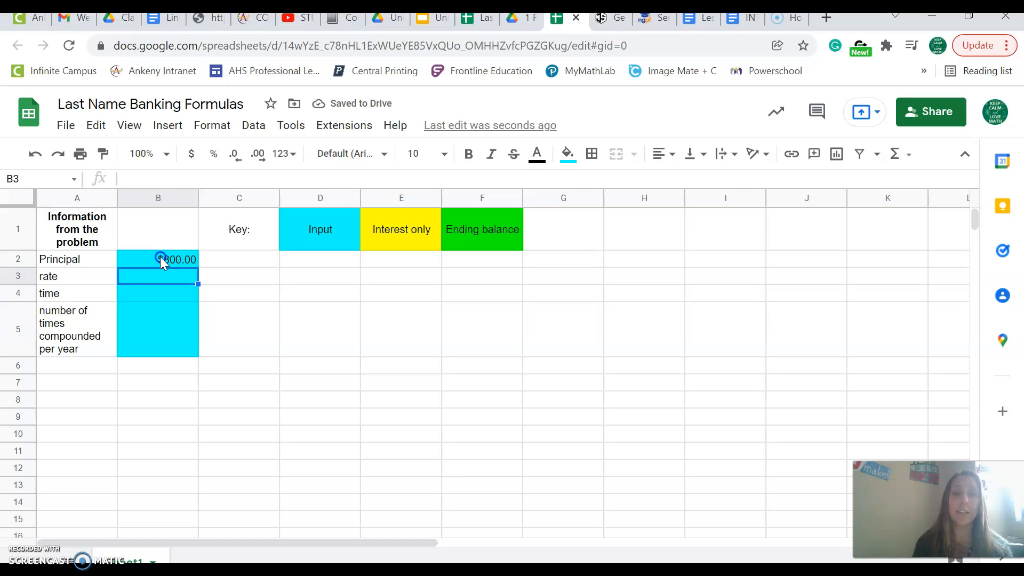
text(1.87)
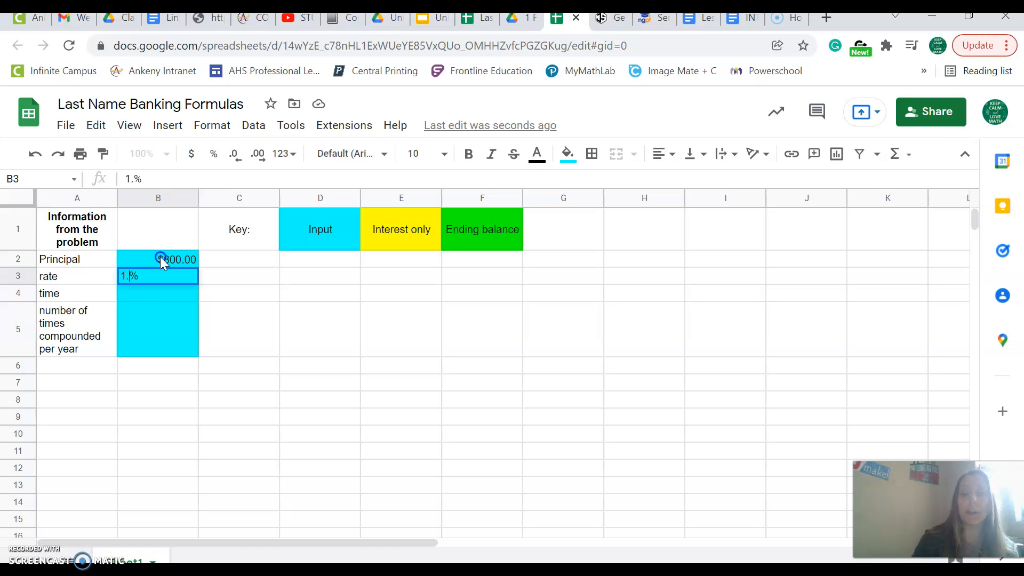
key(Return)
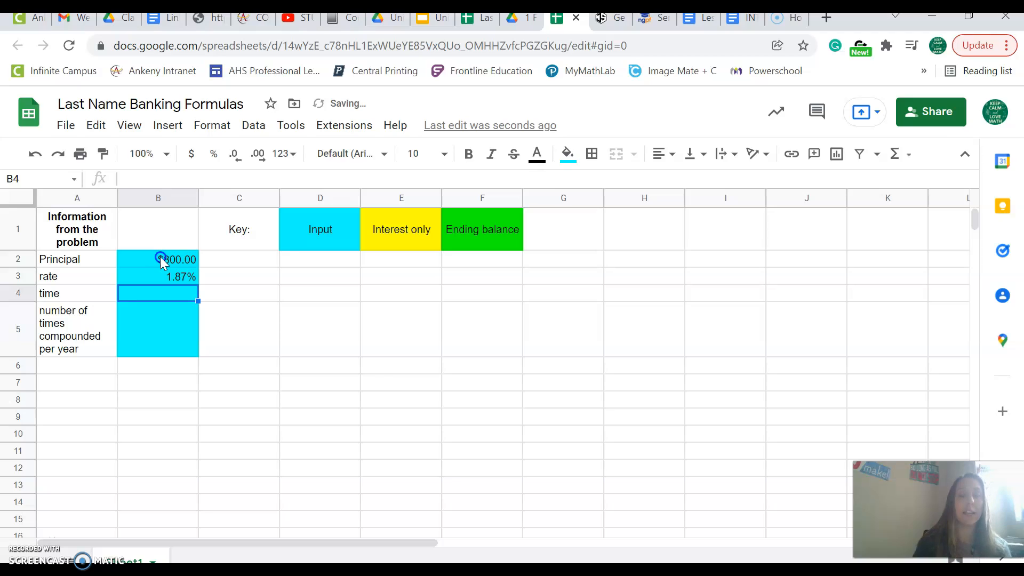
text(2)
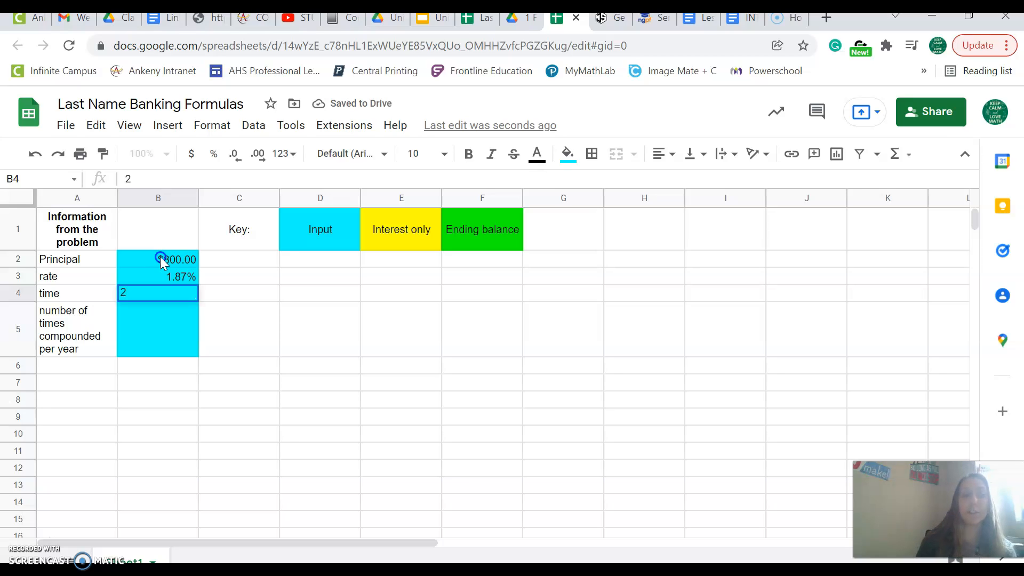
key(Return)
text(4)
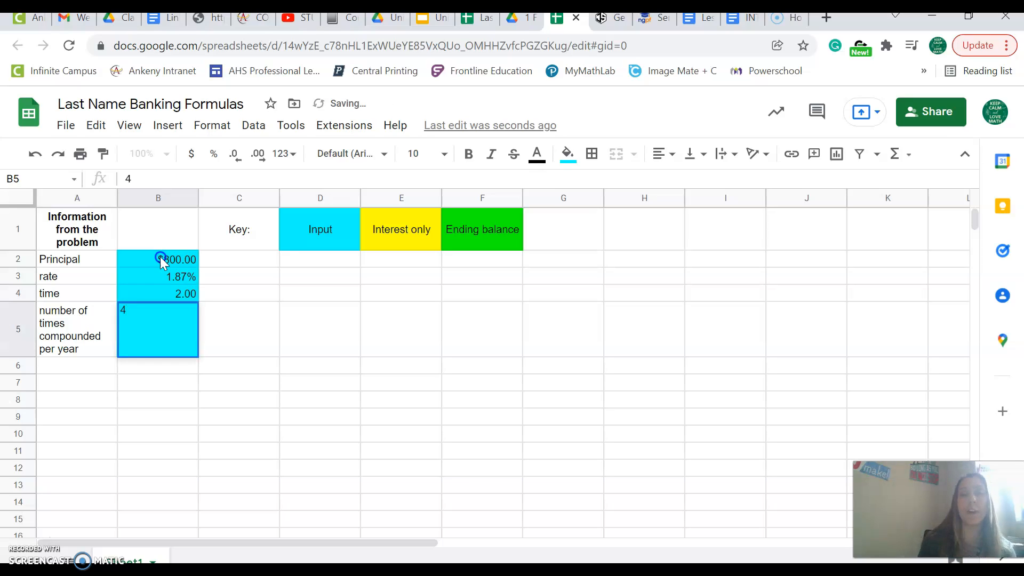
key(Return)
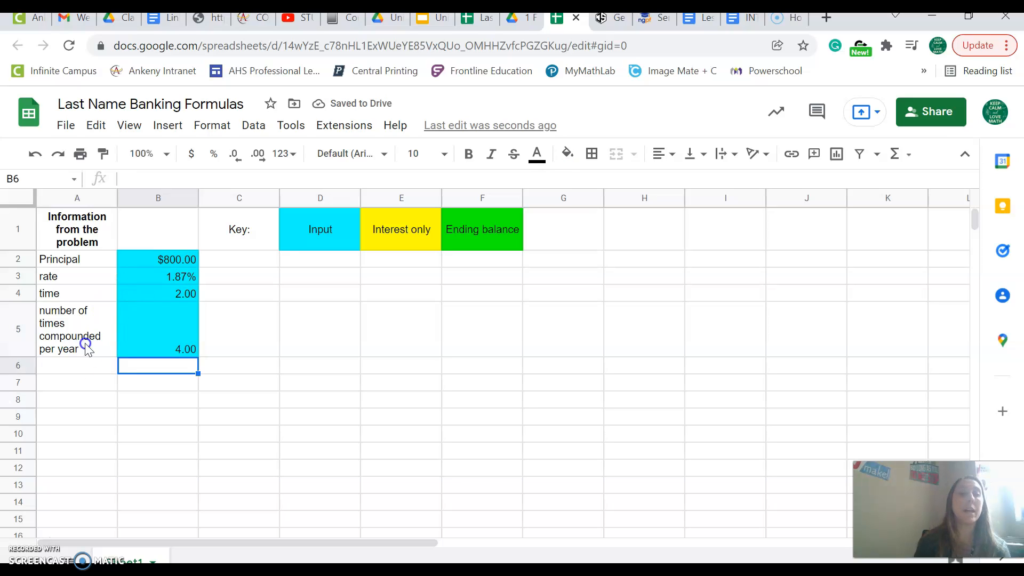
Step: Merge A6:B7 into one cell and give it middle vertical alignment and wrapped text
click(85, 366)
drag(86, 366, 179, 392)
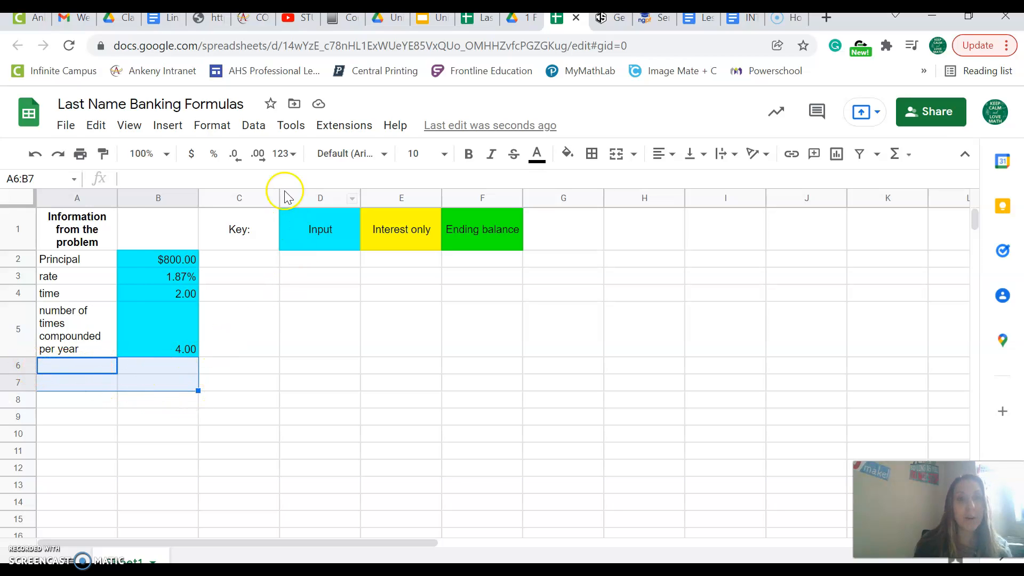
click(212, 127)
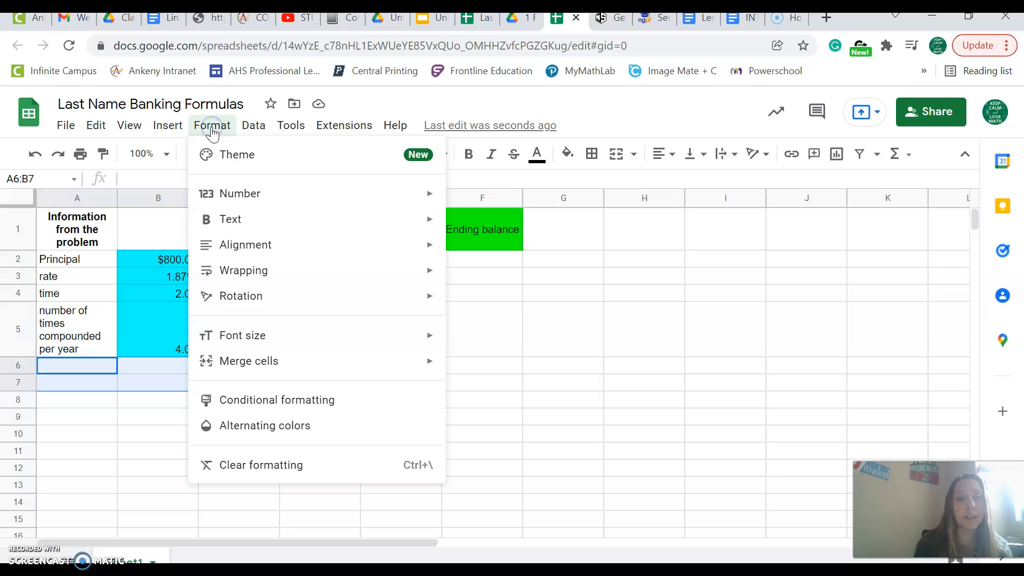
mouse_move(409, 368)
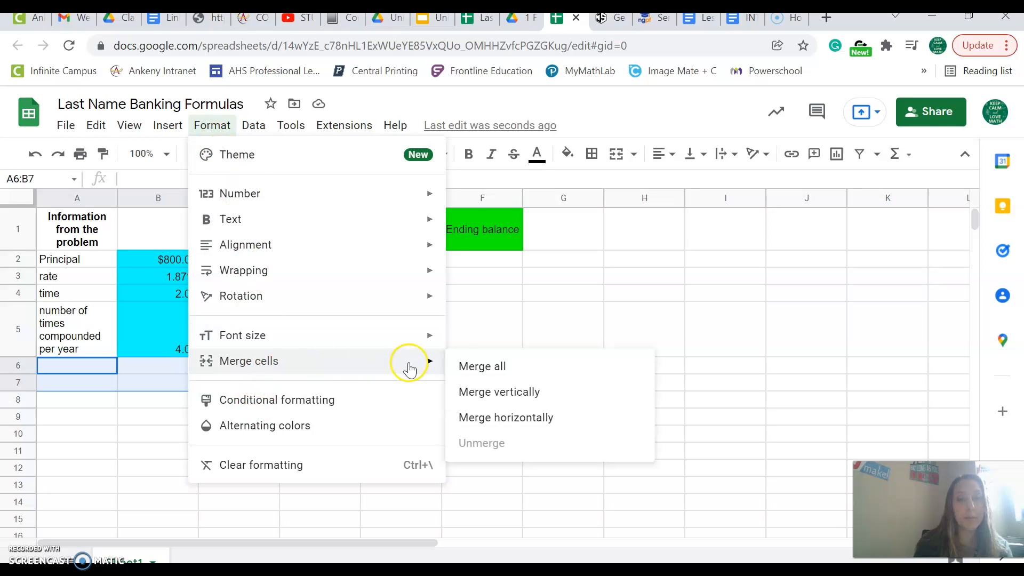
click(462, 368)
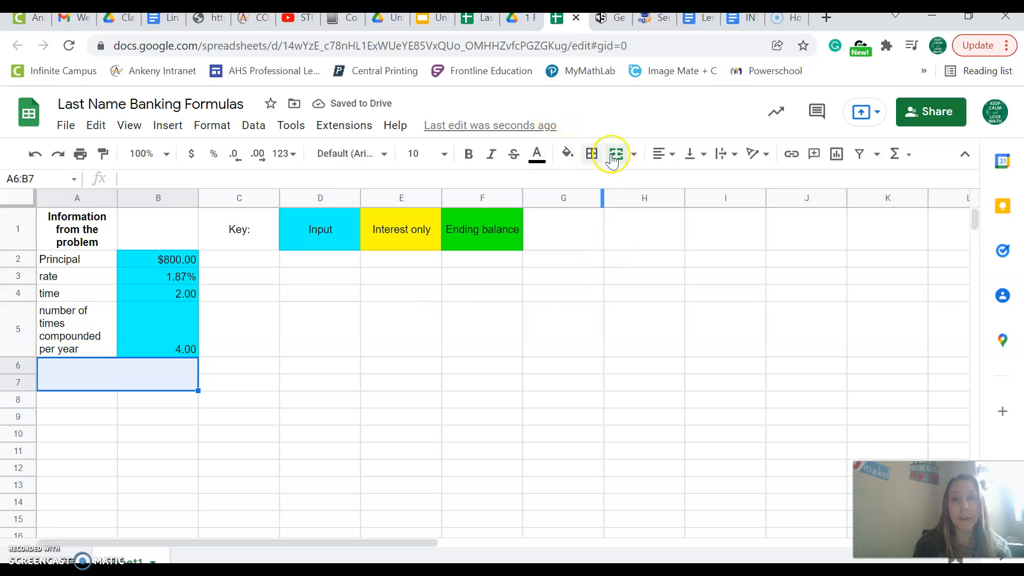
click(694, 153)
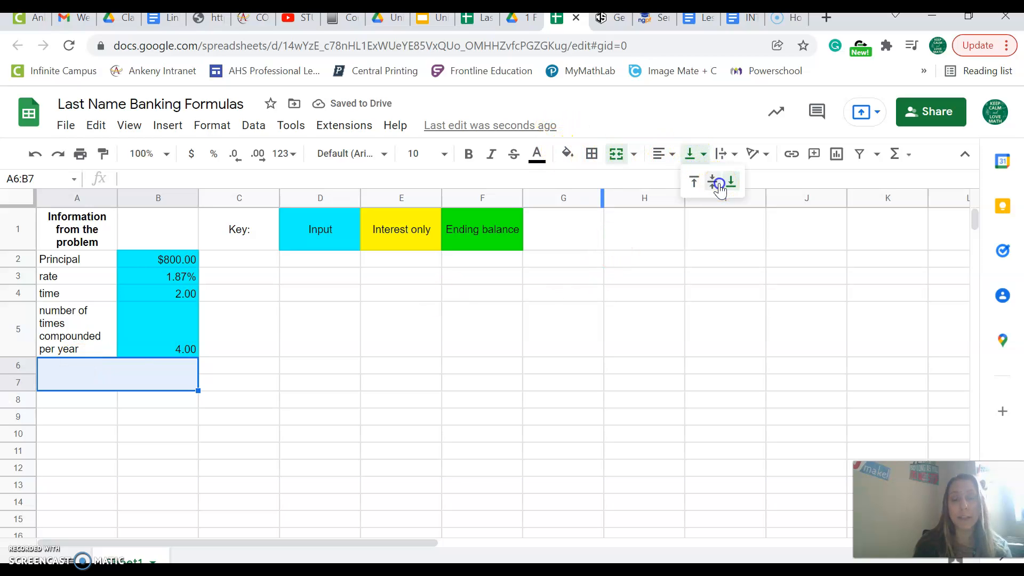
click(719, 183)
click(726, 154)
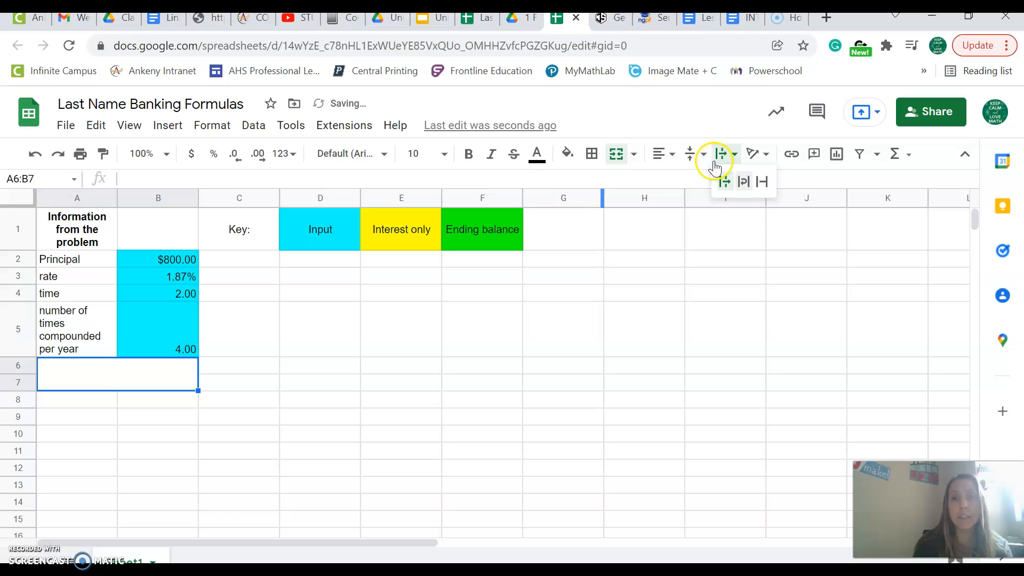
click(744, 182)
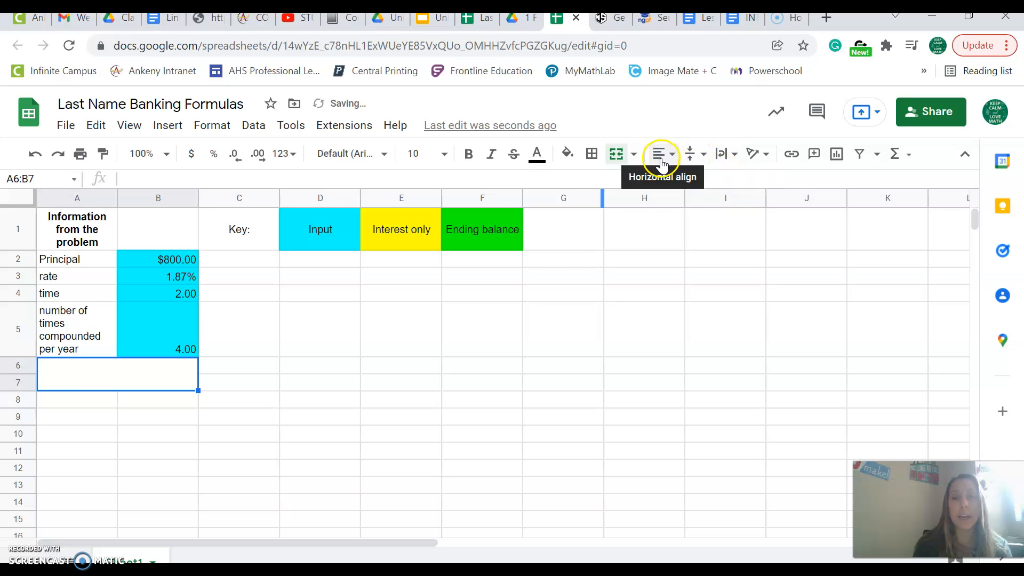
Step: Enter "annually -1 semi-annually- 2 quarterly- 4 monthly- 12 weekly- 52 daily- 365 hourly- 8760" in the merged cell below the labels
click(47, 378)
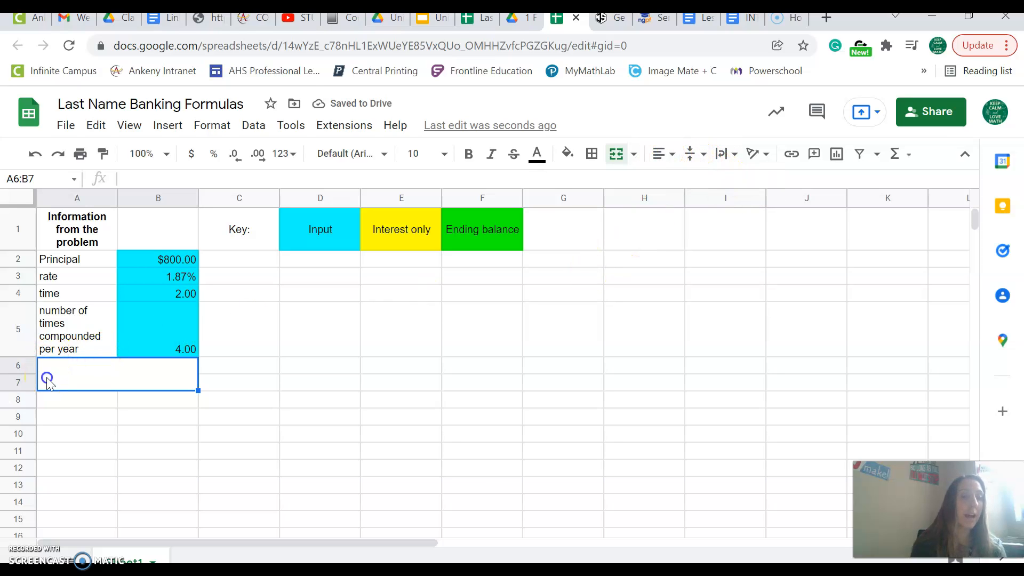
text(A)
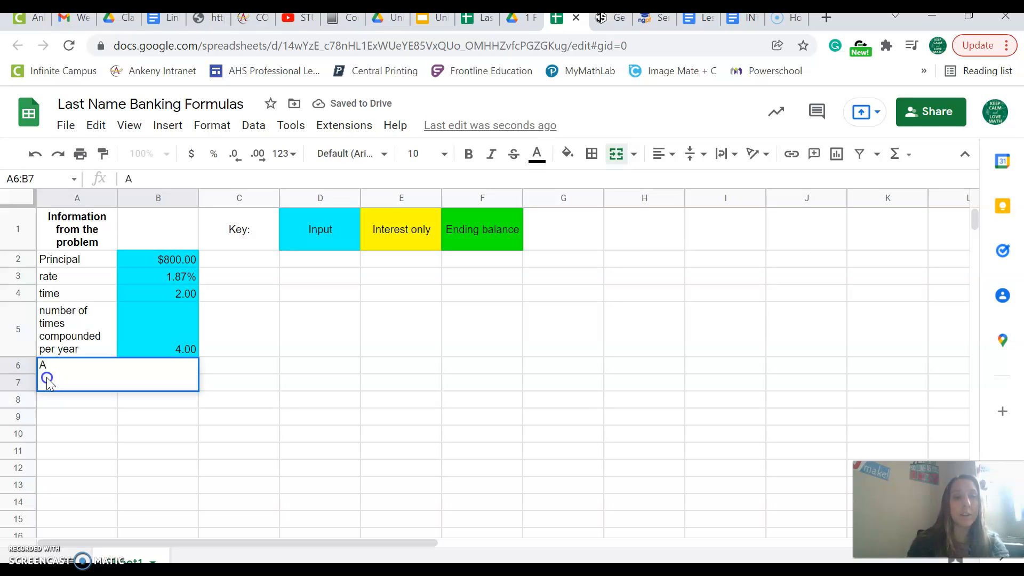
key(BackSpace)
text(annually -1)
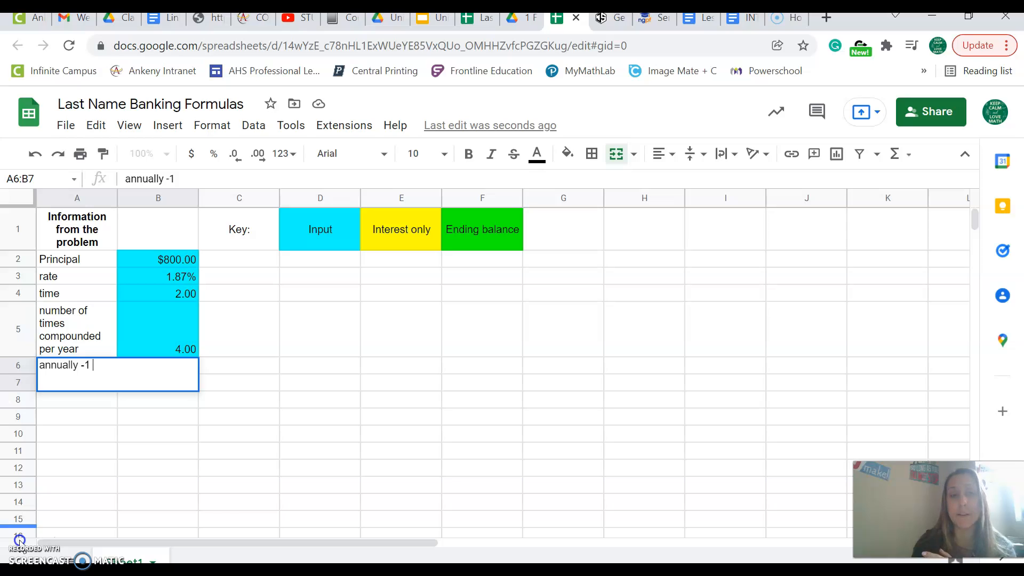
text(annually -1 semi-annually- 2 quarterly- 4 monthly- 12 weekly- 52  daily- 365  hourly- 8760)
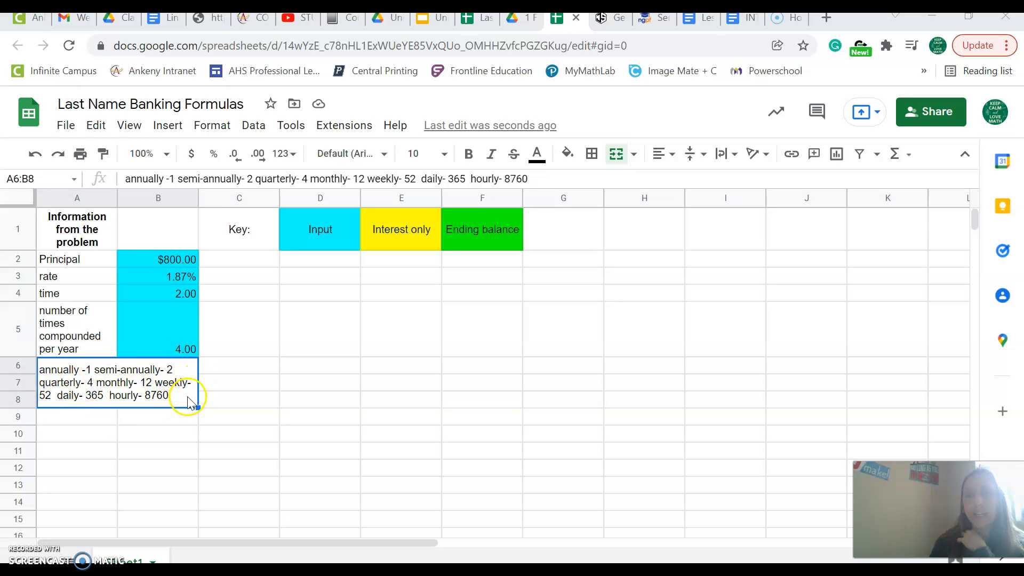
Step: Undo the last merge of the compounding frequency cell and merge all of A6:B8 into one cell again
click(143, 369)
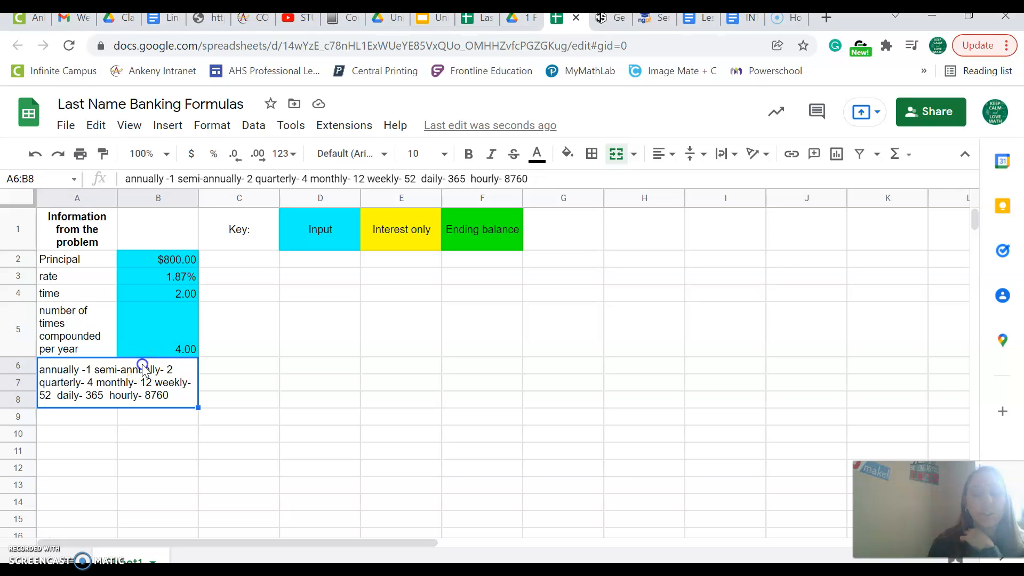
key(ctrl+z)
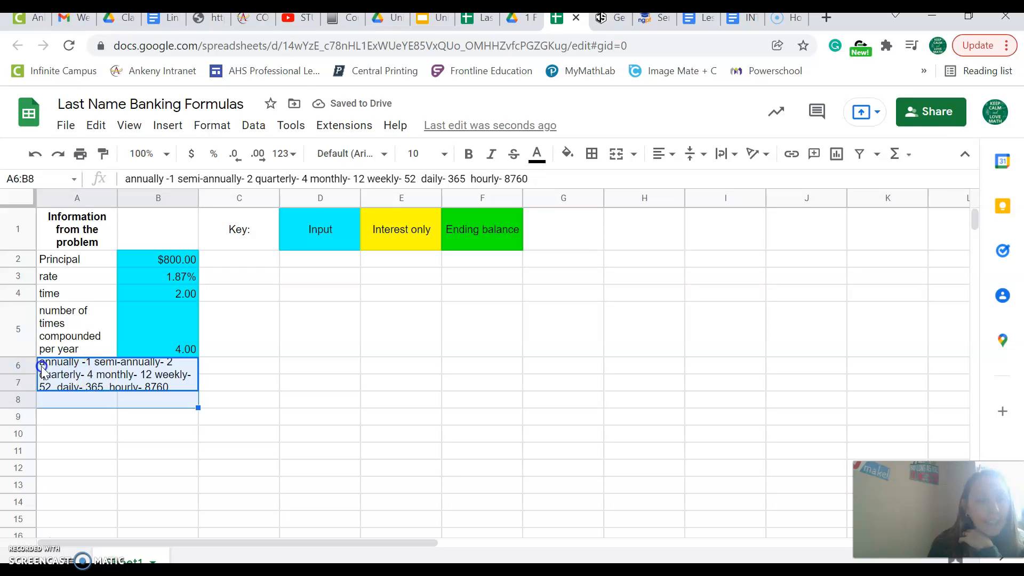
click(192, 408)
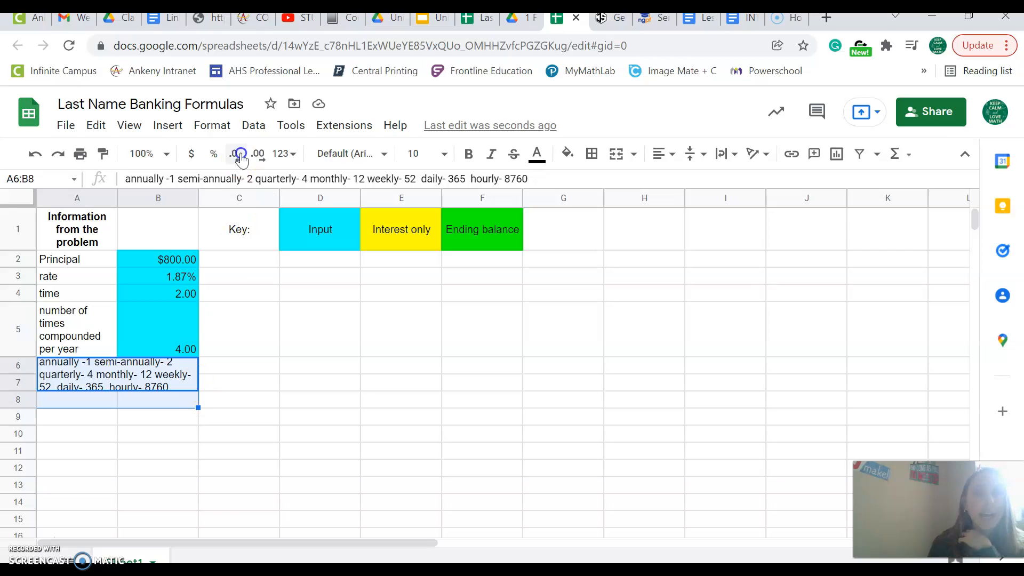
click(212, 126)
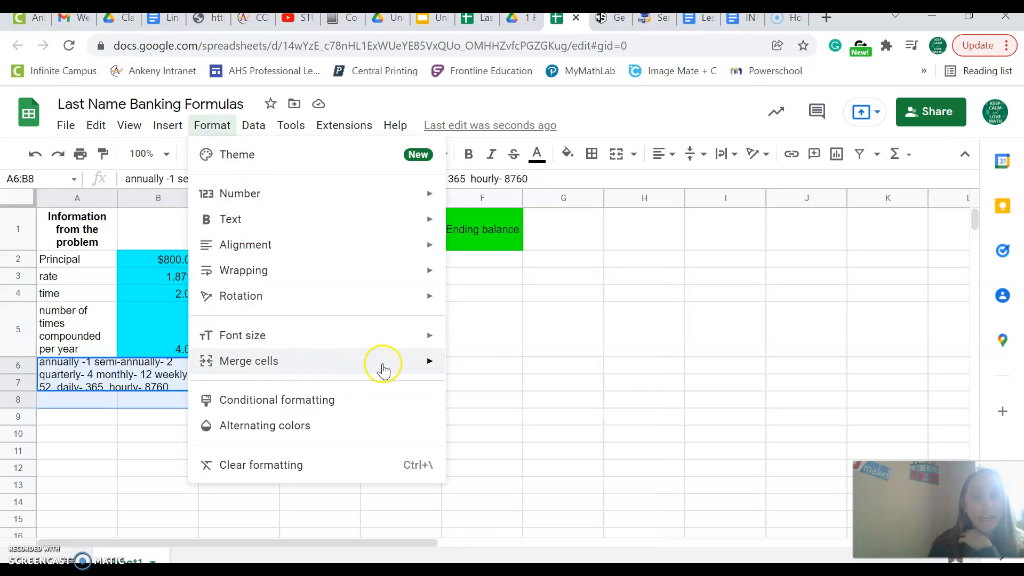
mouse_move(429, 363)
click(478, 366)
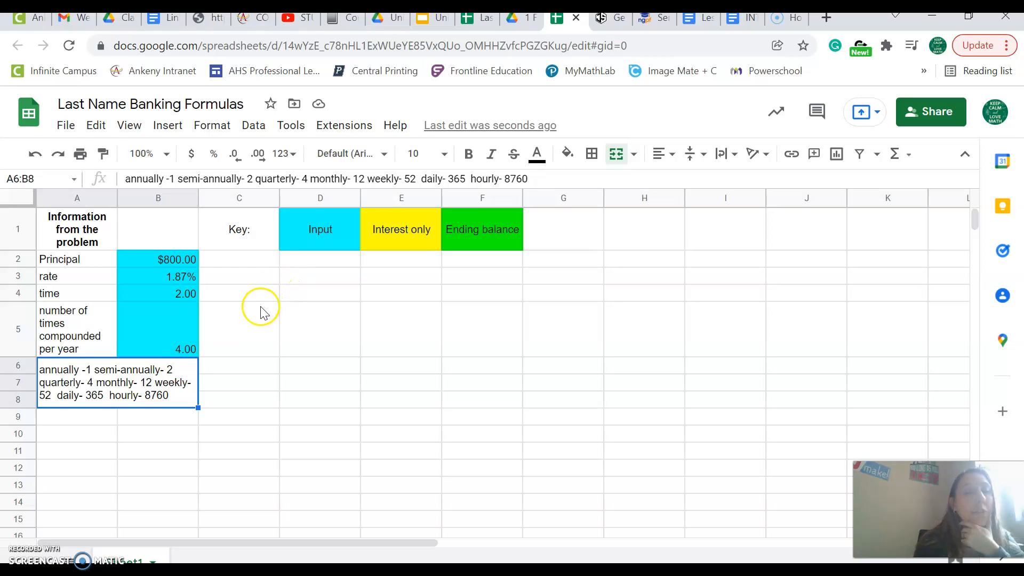
Step: Enter the labels "Simple interest" in D5, "compound interest" in E5 and "APY" in F5
click(293, 329)
text(Simple interest)
key(Tab)
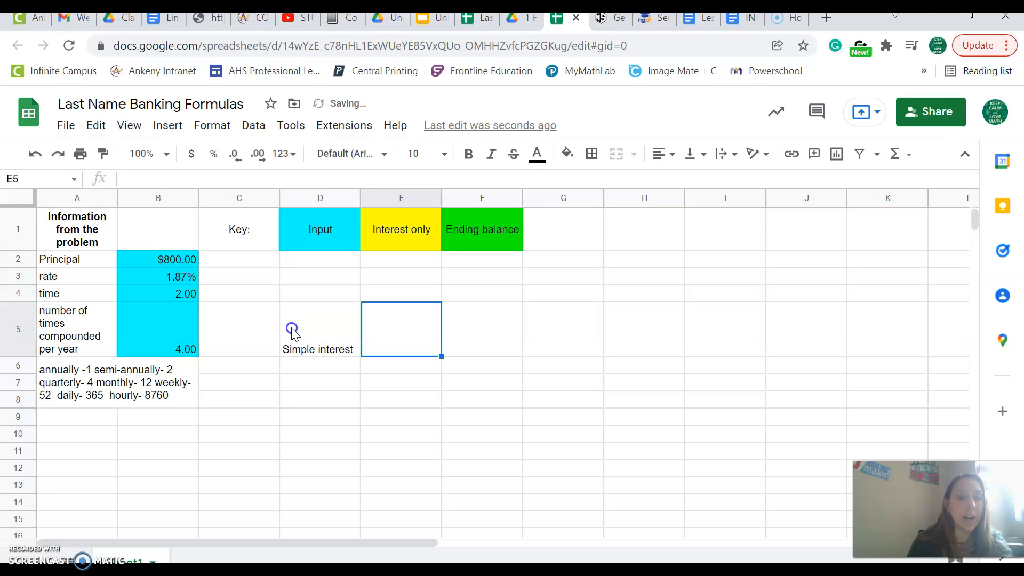
text(comp)
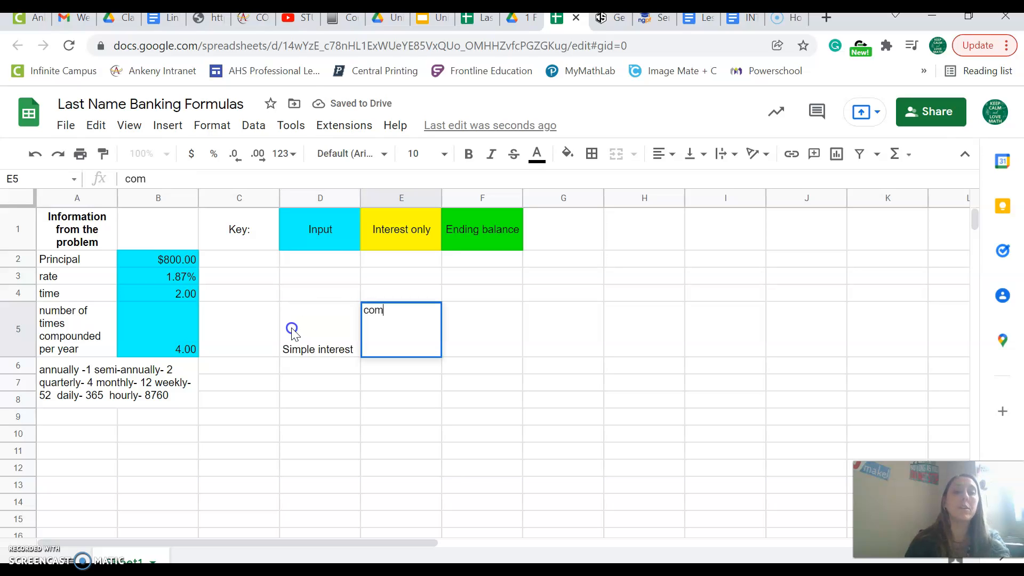
key(BackSpace)
text(pound interest)
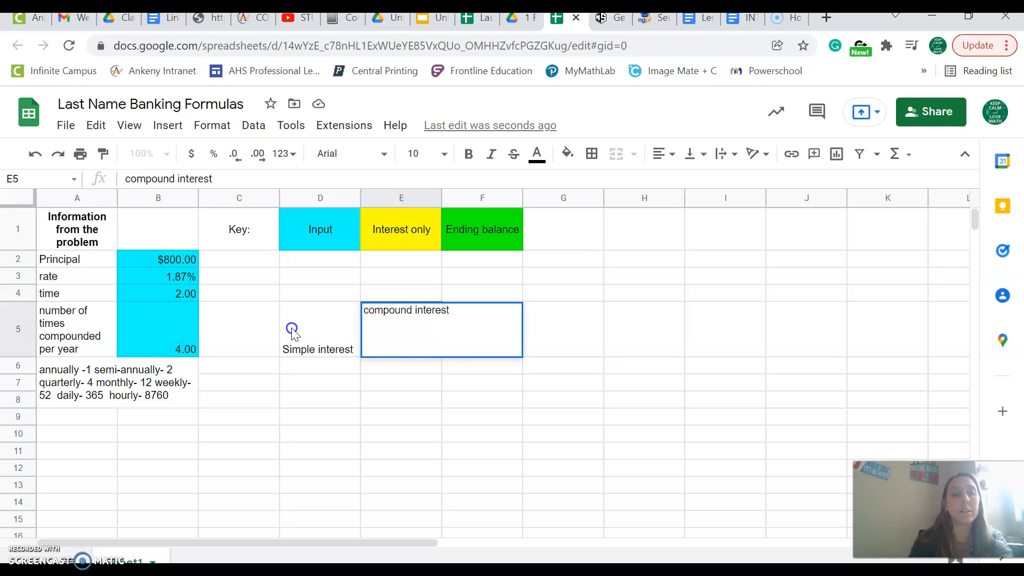
key(Tab)
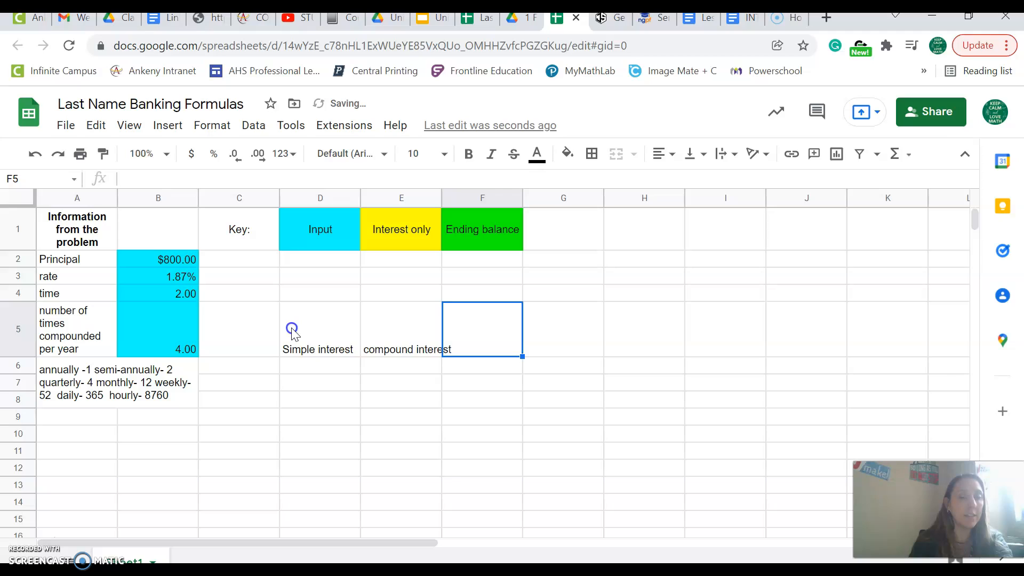
text(APY)
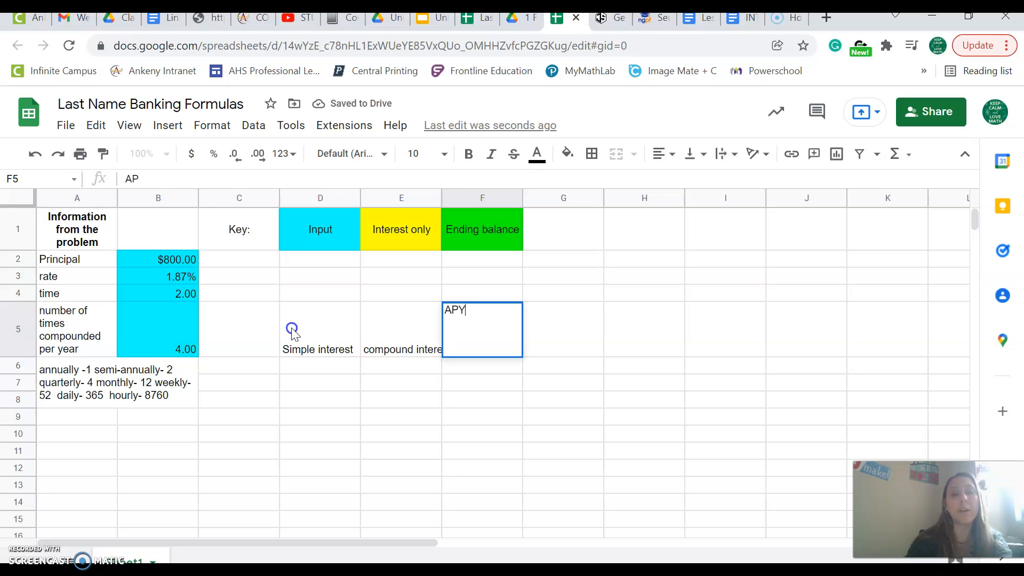
key(Return)
Step: Format the labels in D5:F5 with wrapped text and middle vertical alignment
drag(315, 333, 483, 328)
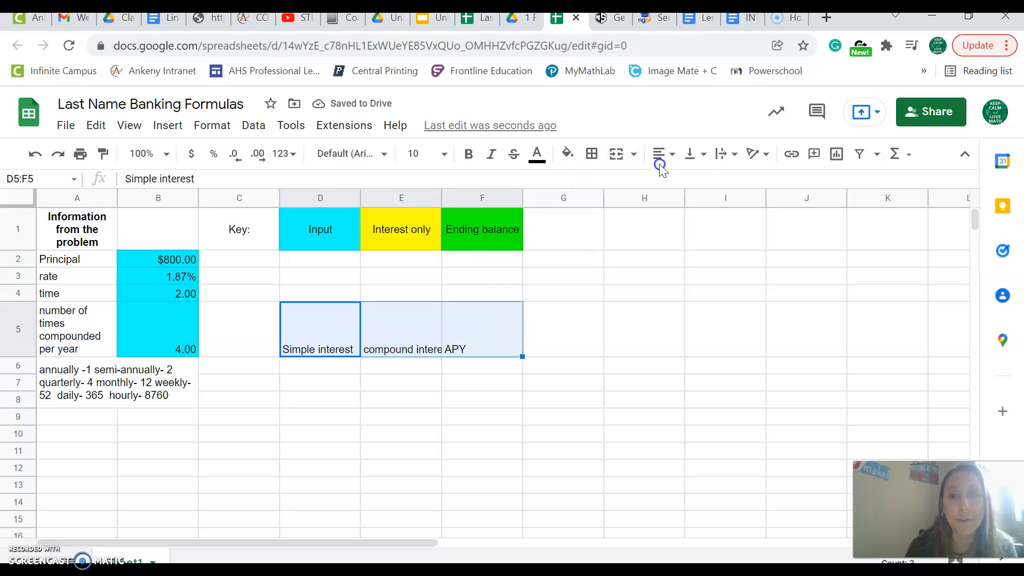
click(736, 155)
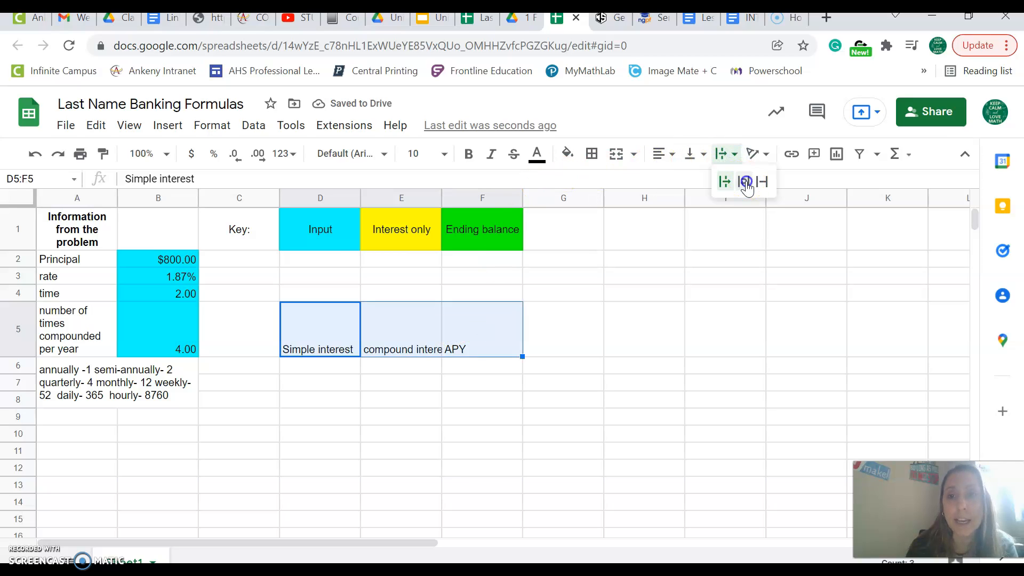
click(743, 182)
click(695, 155)
click(711, 184)
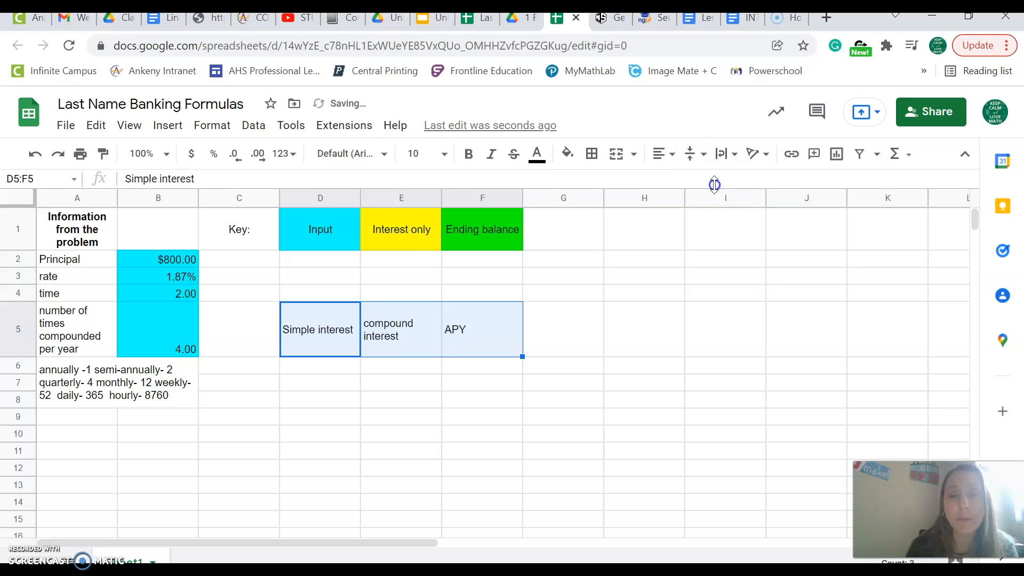
Step: Center the labels in D5:F5 horizontally and make them bold
click(666, 154)
click(682, 184)
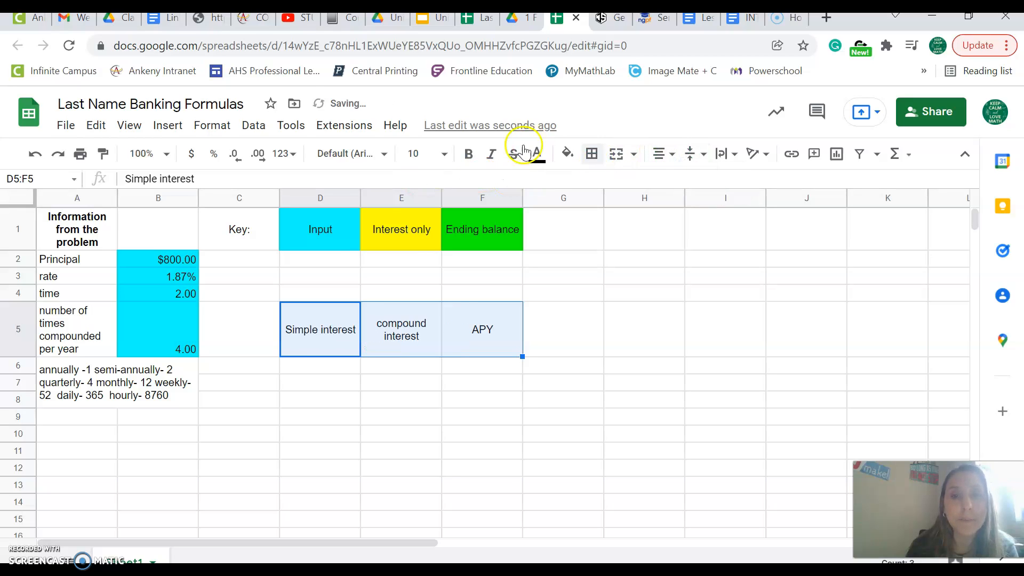
click(464, 159)
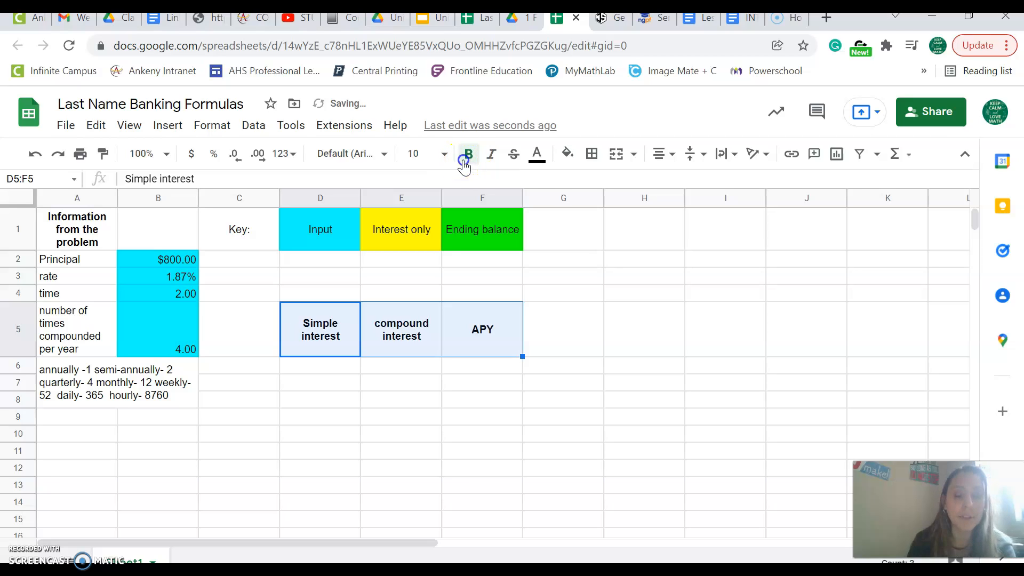
Step: Fill D6:E6, below the simple and compound interest headings, with the yellow of the interest-only key
click(323, 367)
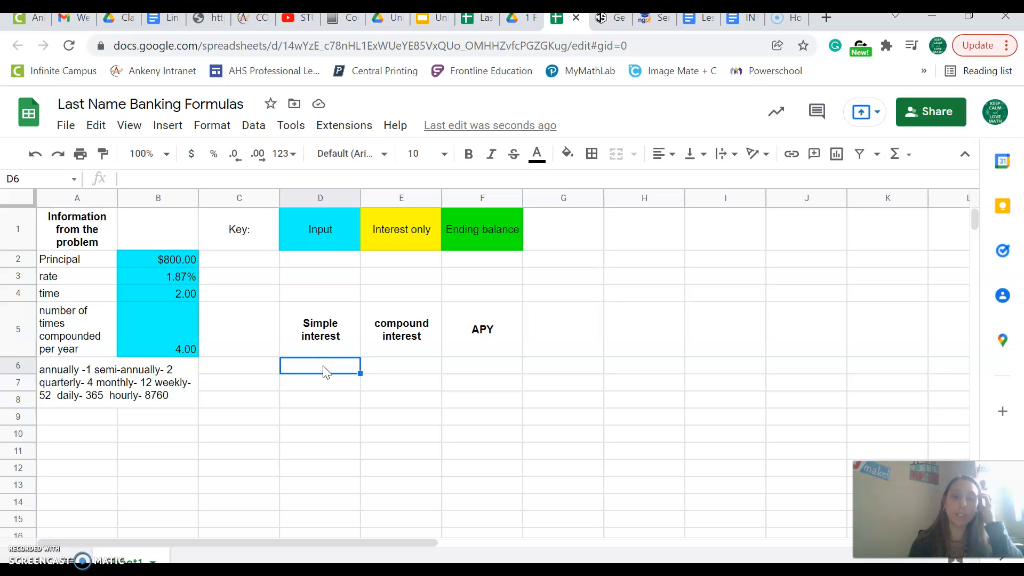
click(328, 371)
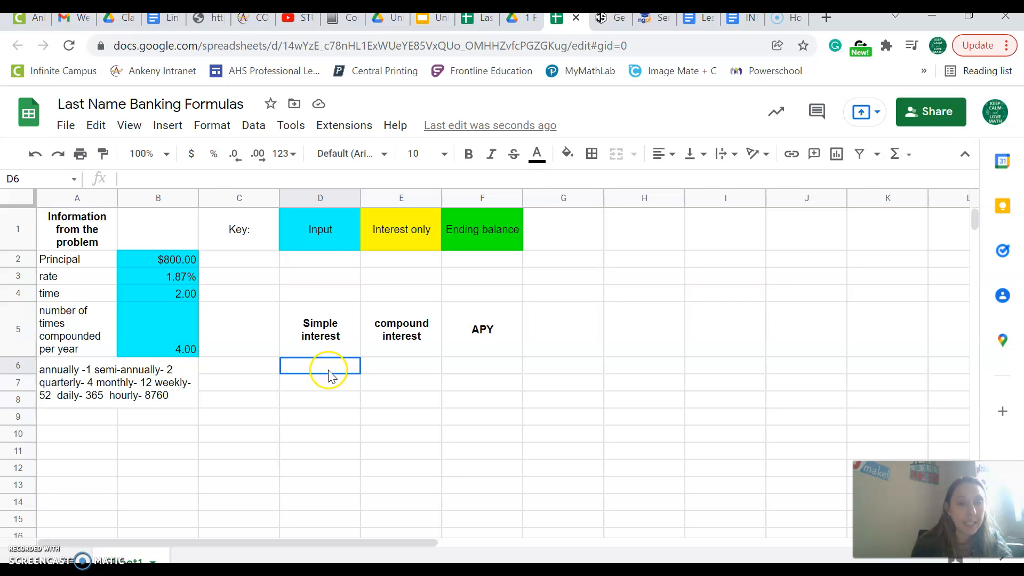
drag(381, 372, 427, 368)
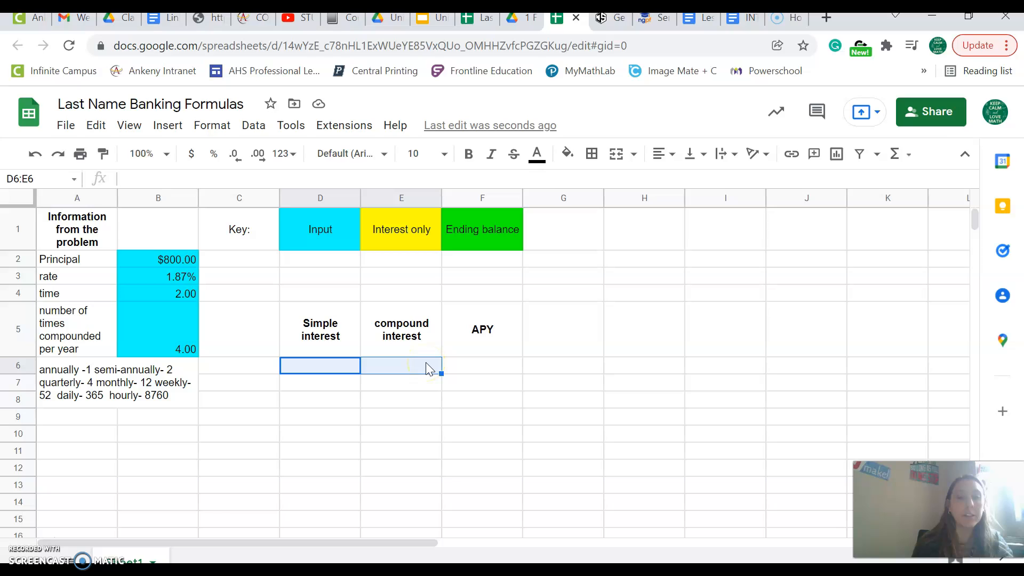
click(567, 154)
click(627, 305)
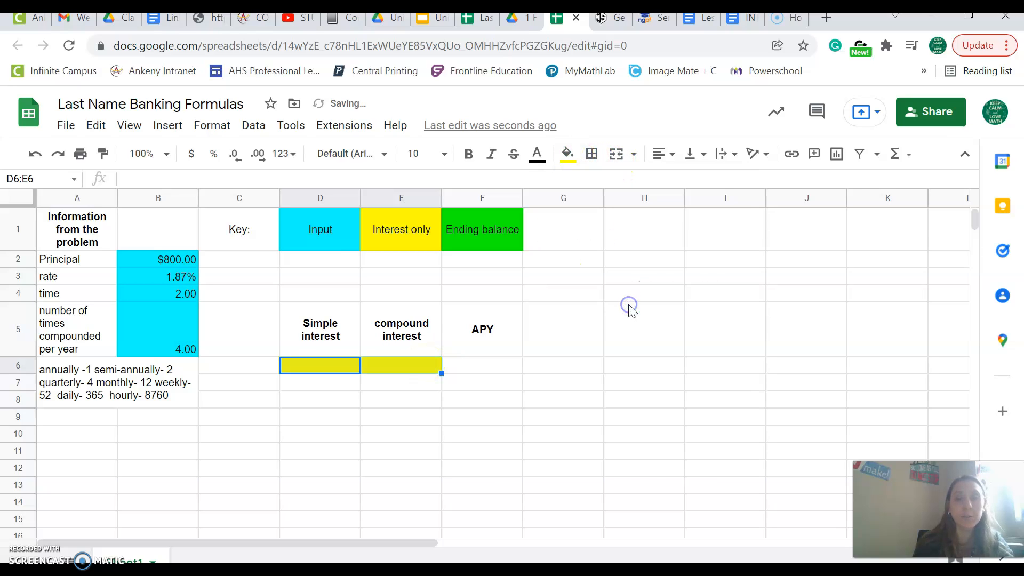
Step: Fill D7:E7 with the green of the ending-balance key
click(347, 387)
click(347, 386)
drag(347, 388, 381, 384)
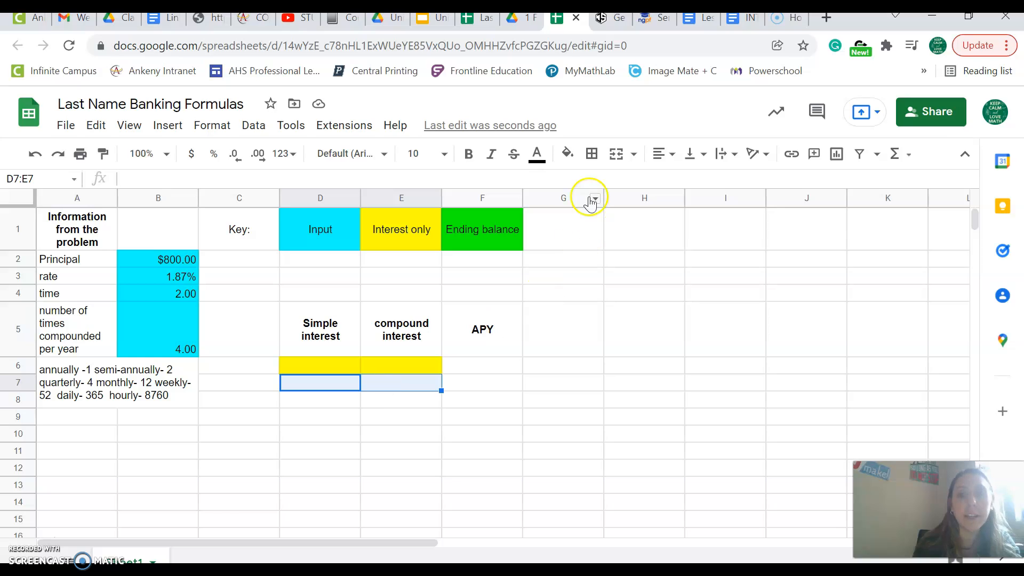
click(567, 153)
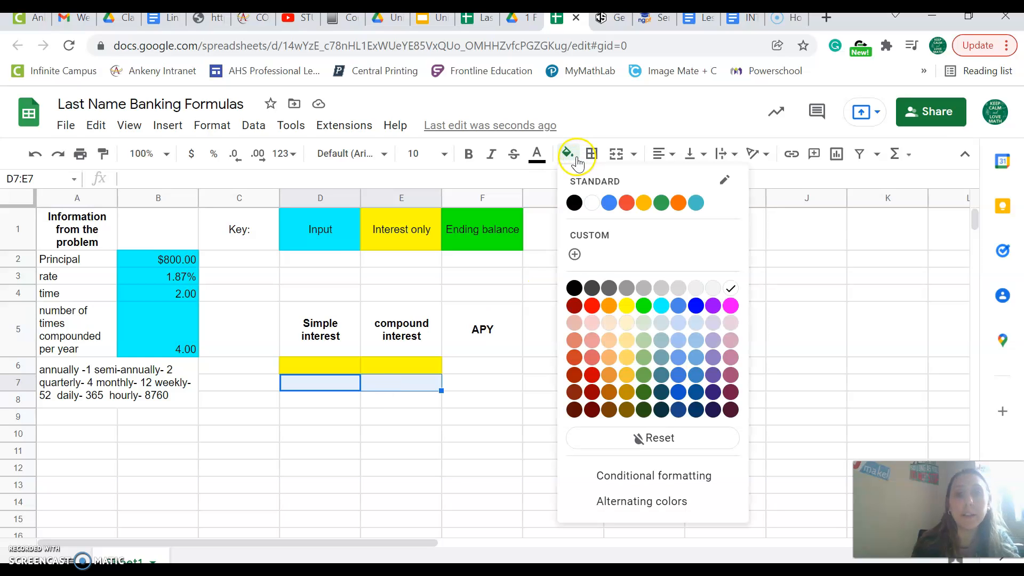
click(644, 306)
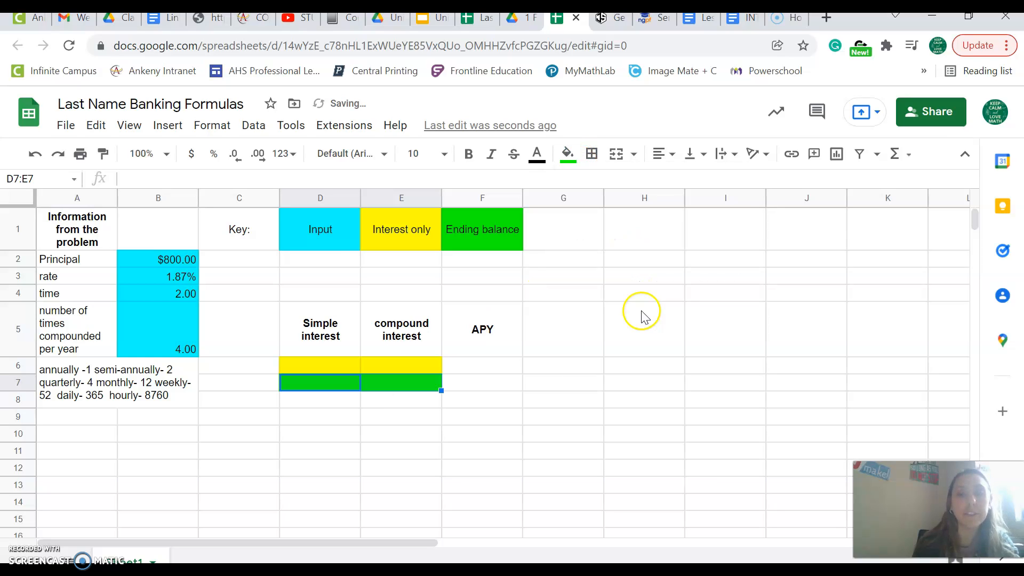
Step: Enter the formula =$B$3*$B$3*$B$4 in D6 under Simple interest
click(331, 366)
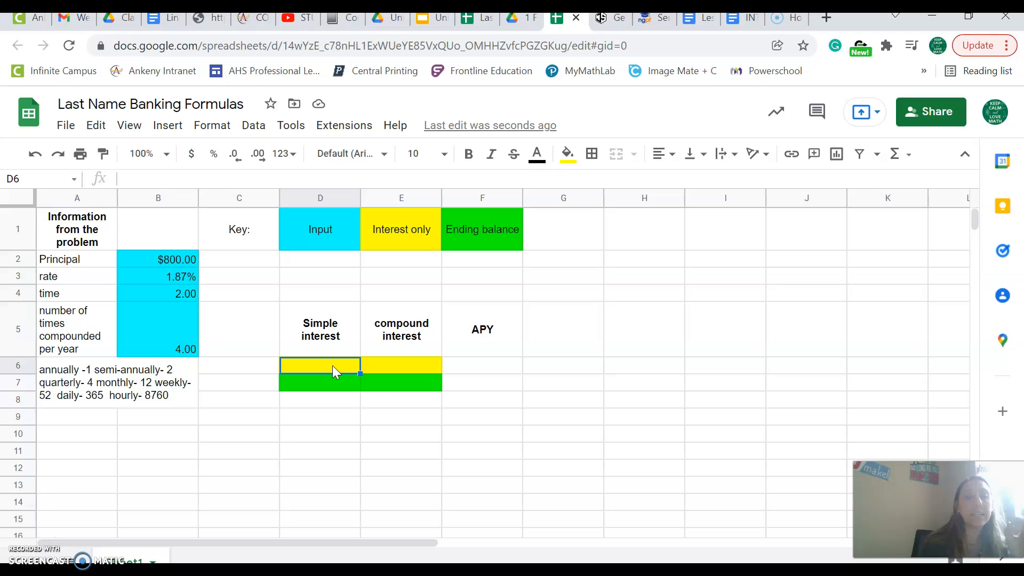
text(=)
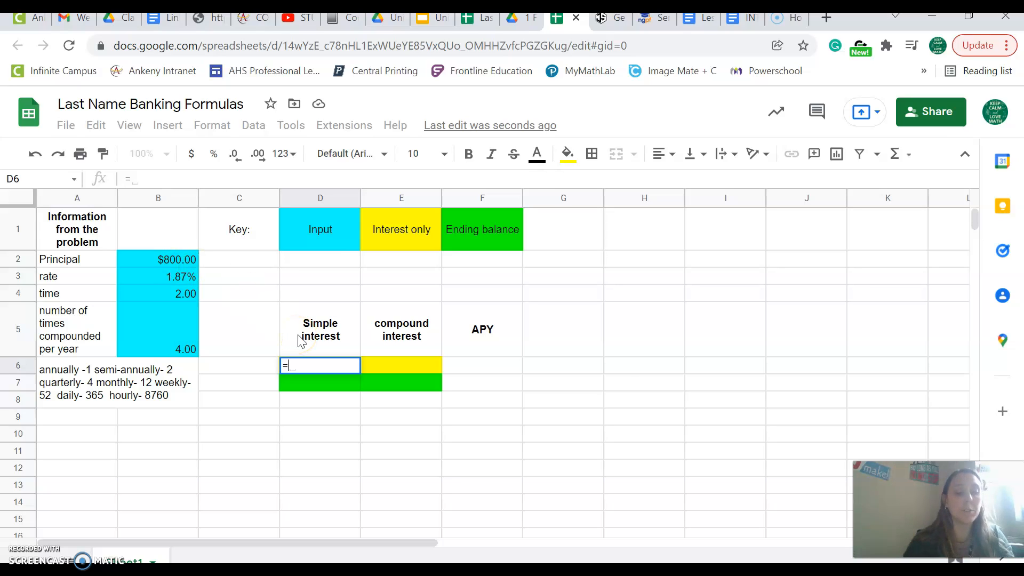
text($)
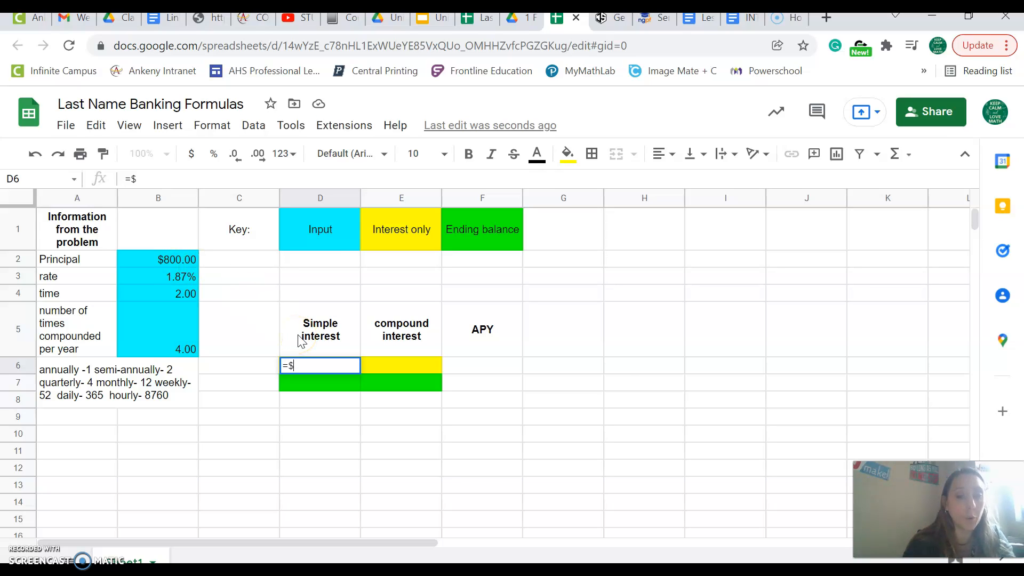
text(B)
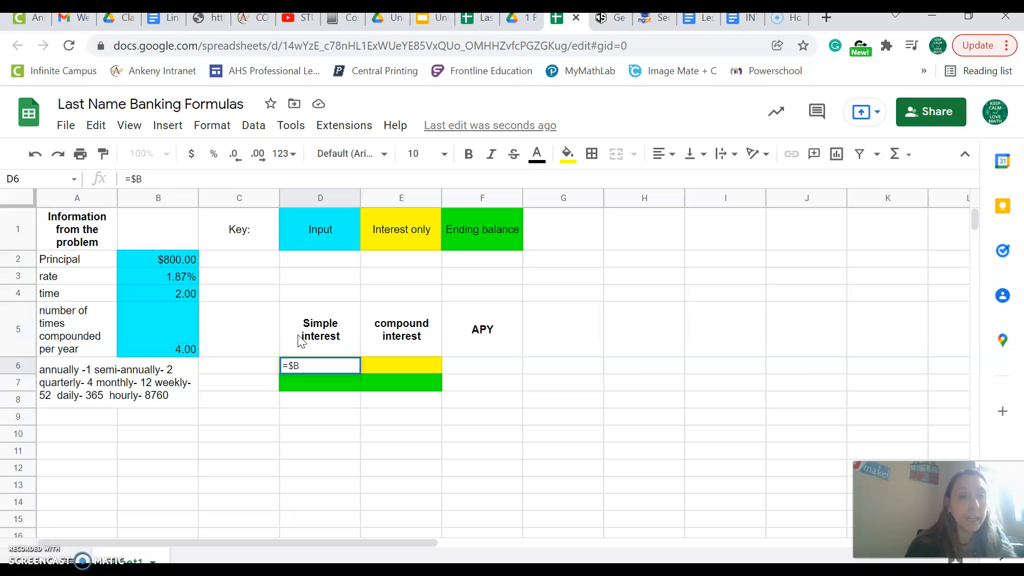
text($)
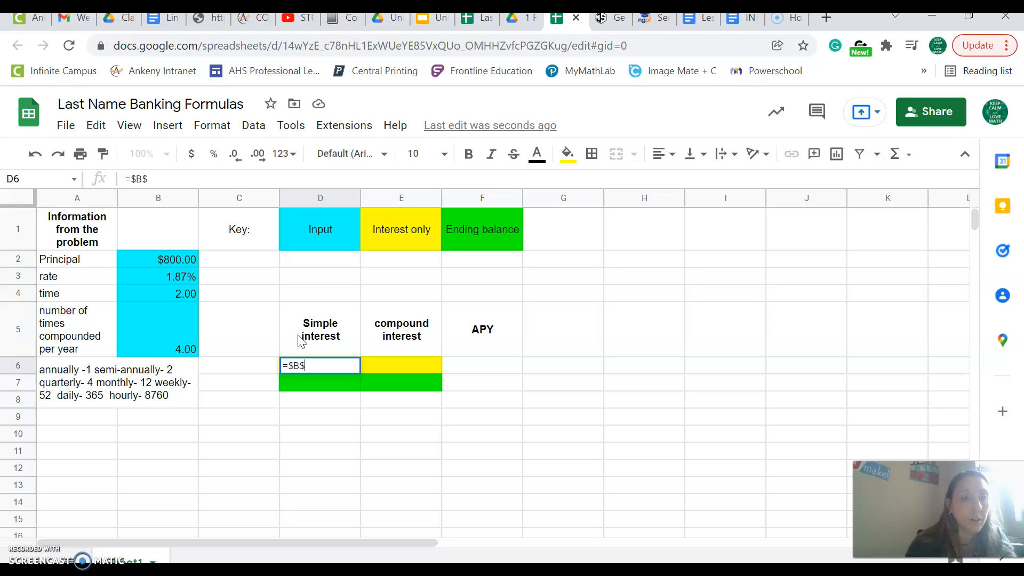
text(3*)
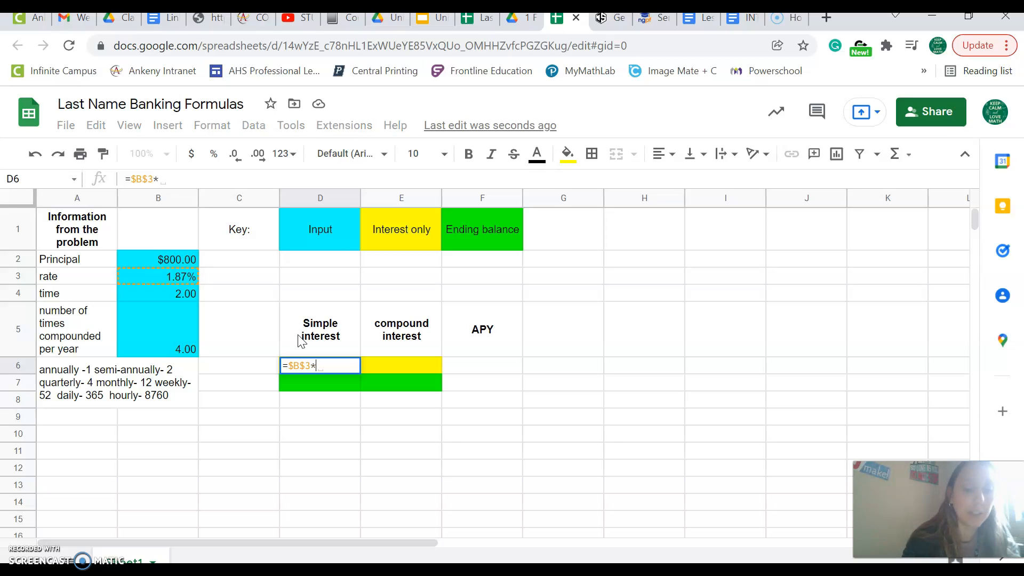
text($)
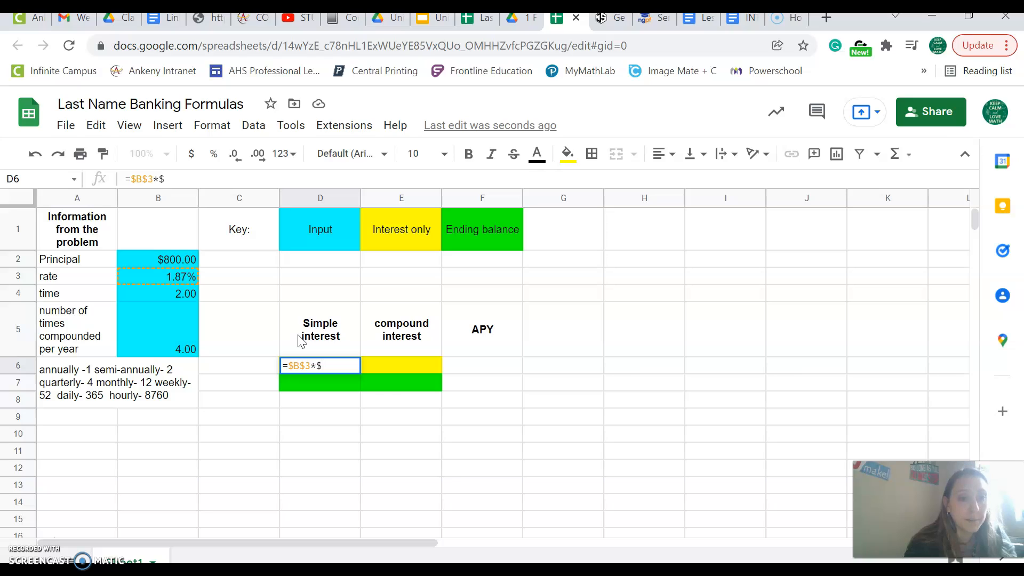
text(B$3*)
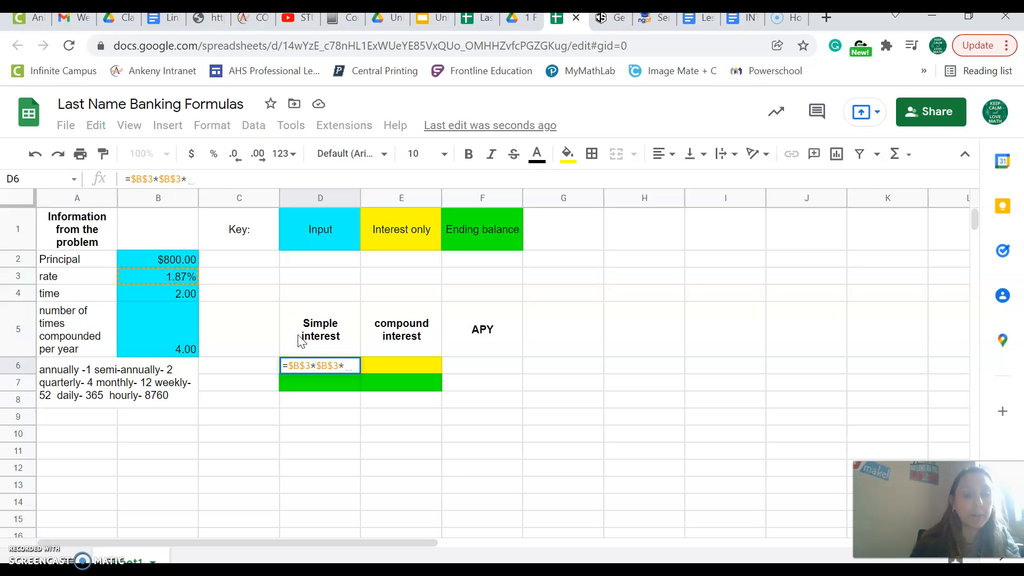
text($)
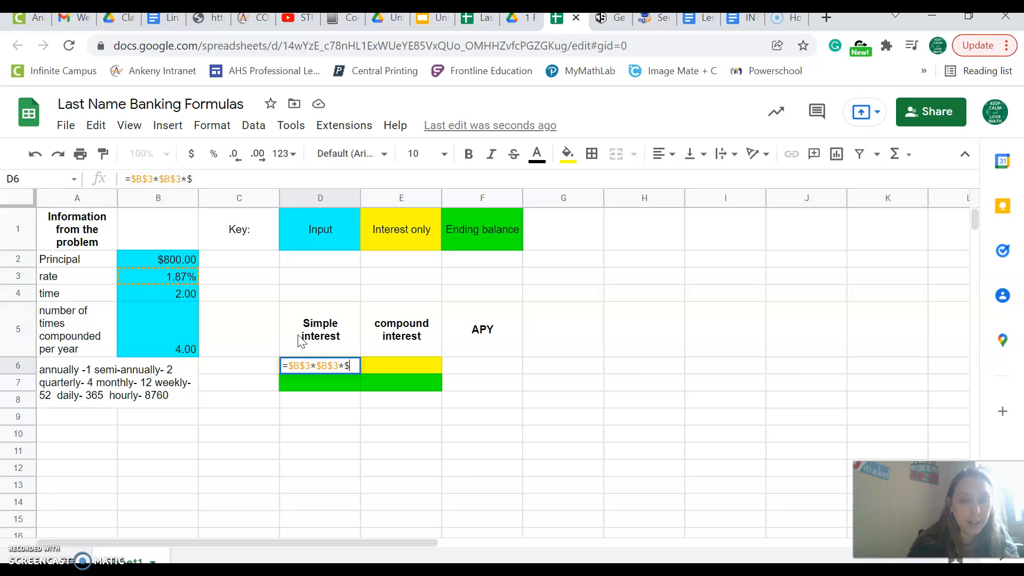
text(B$4)
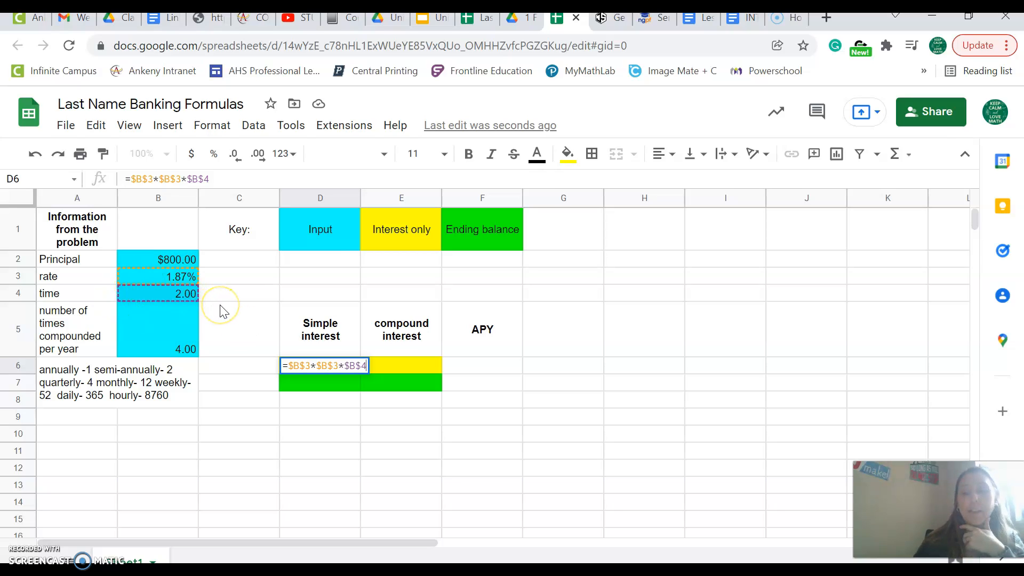
key(Return)
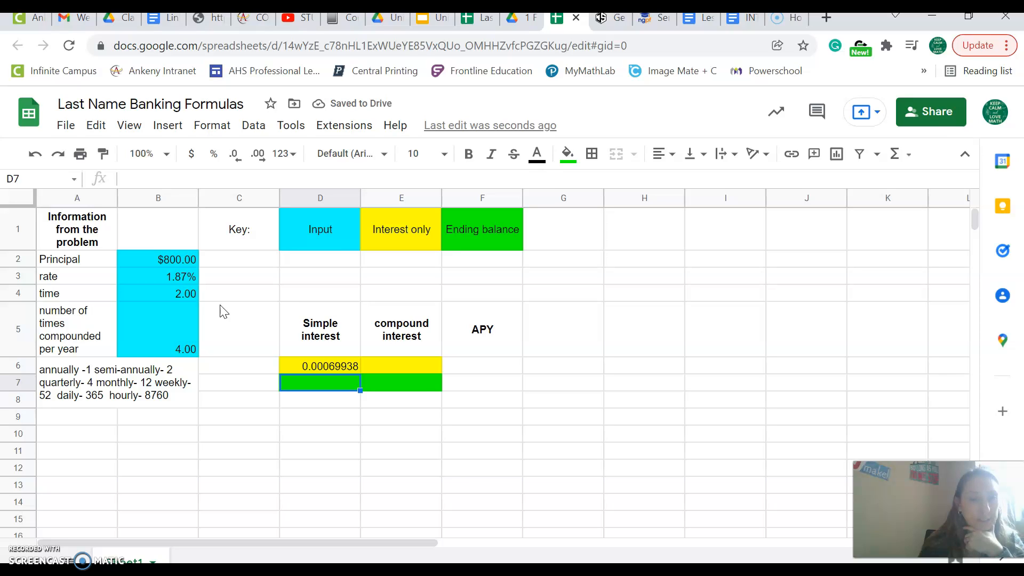
Step: Correct the first reference in D6 to the principal, making the formula =$B$2*$B$3*$B$4
click(307, 367)
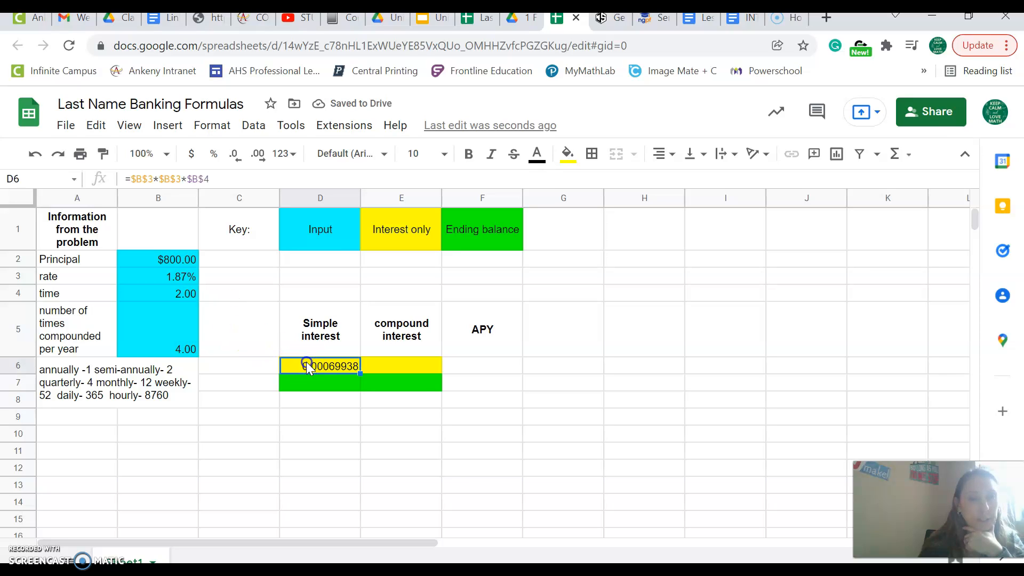
click(154, 180)
key(BackSpace)
text(2)
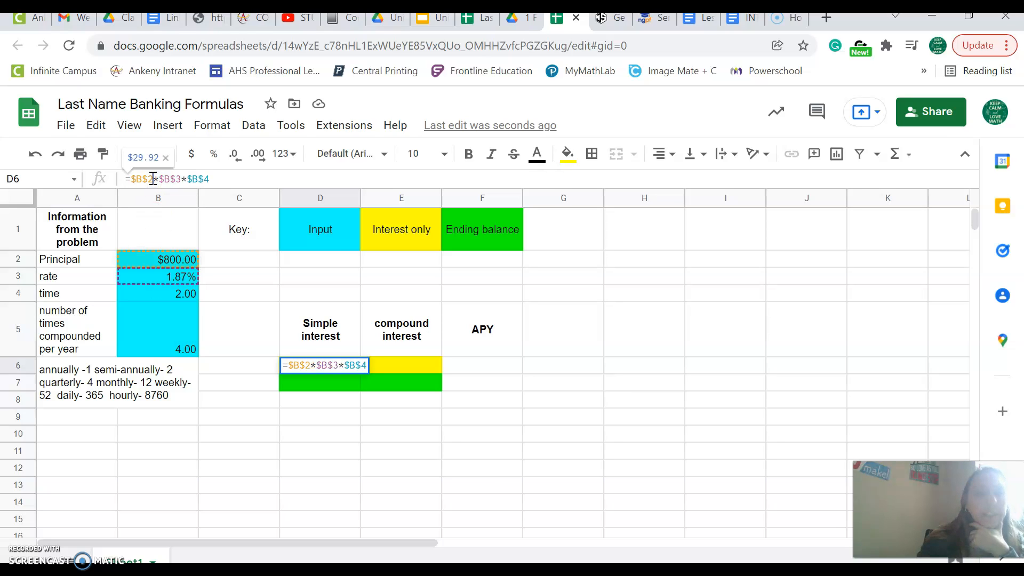
click(281, 320)
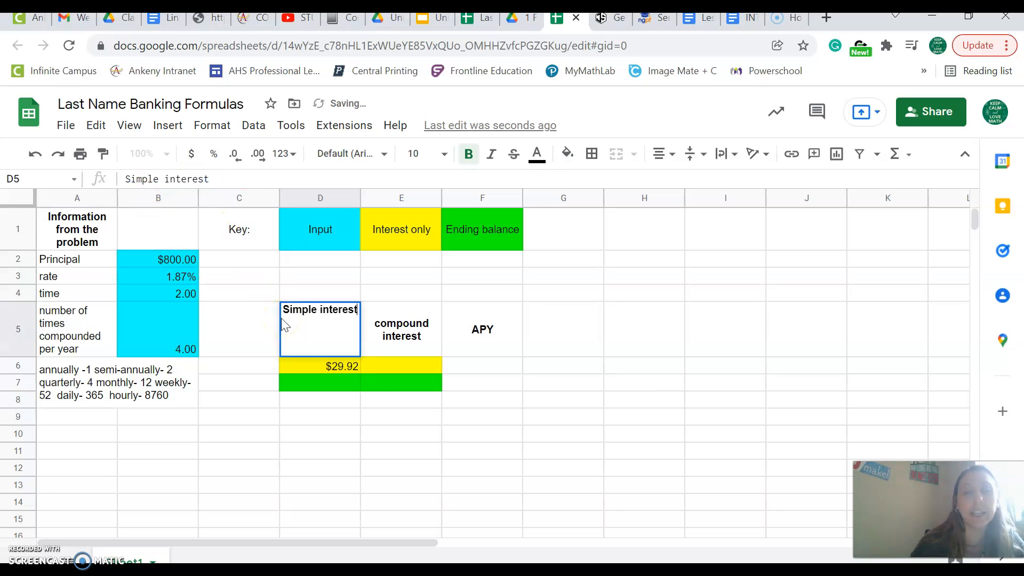
click(332, 366)
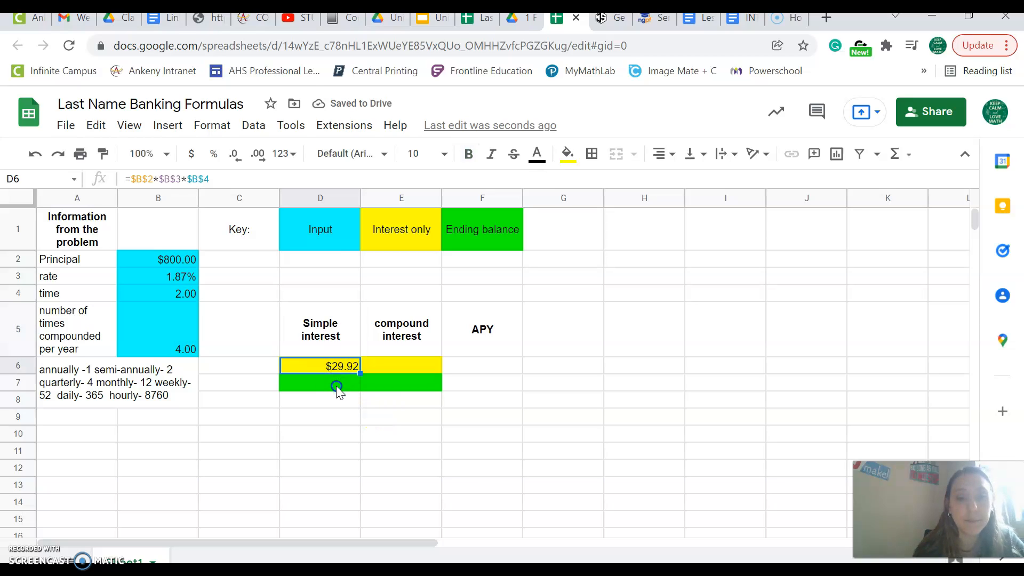
Step: Enter the simple interest ending-balance formula =D6+B2 in D7
click(336, 387)
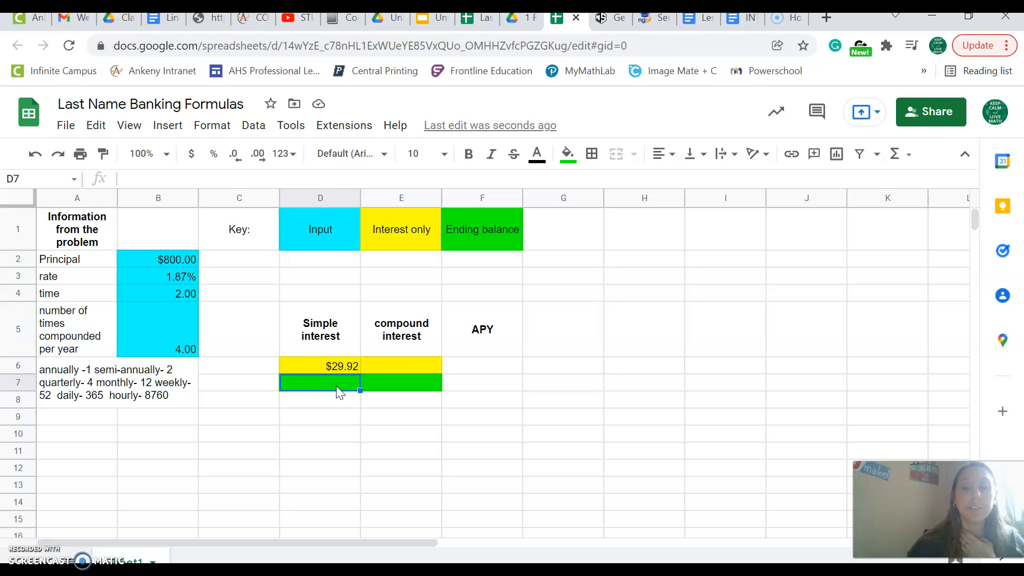
text(=)
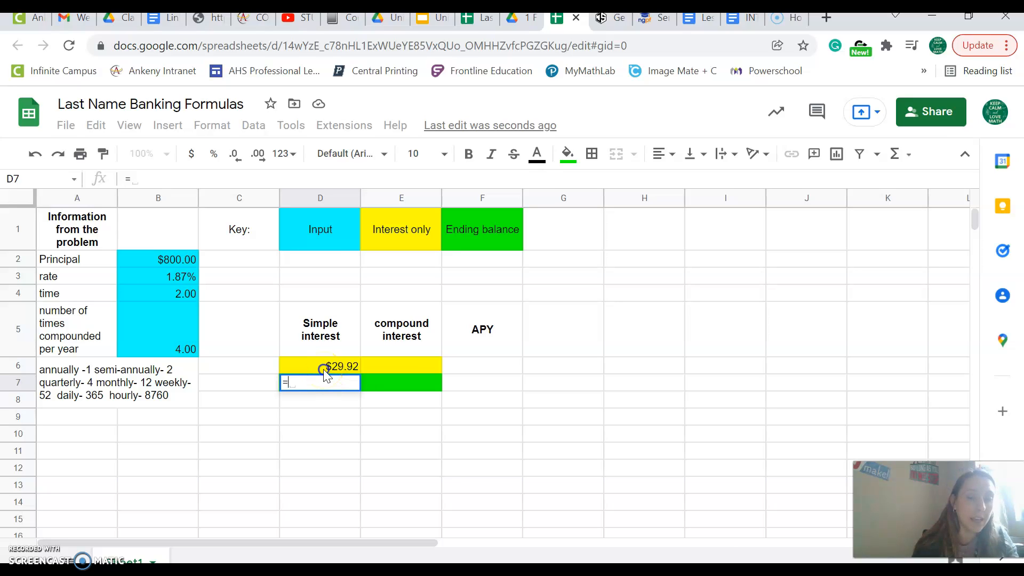
click(324, 369)
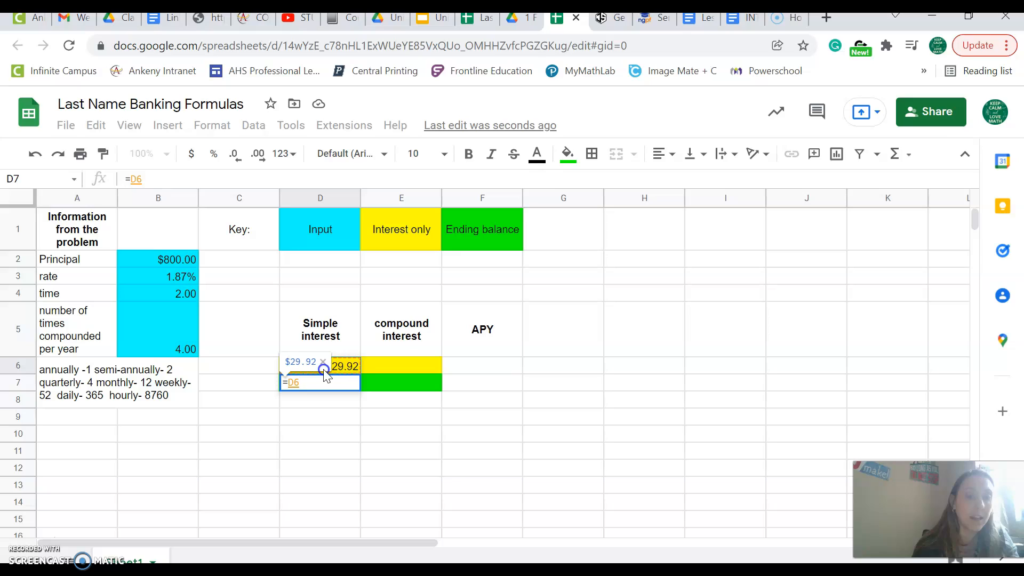
text(+)
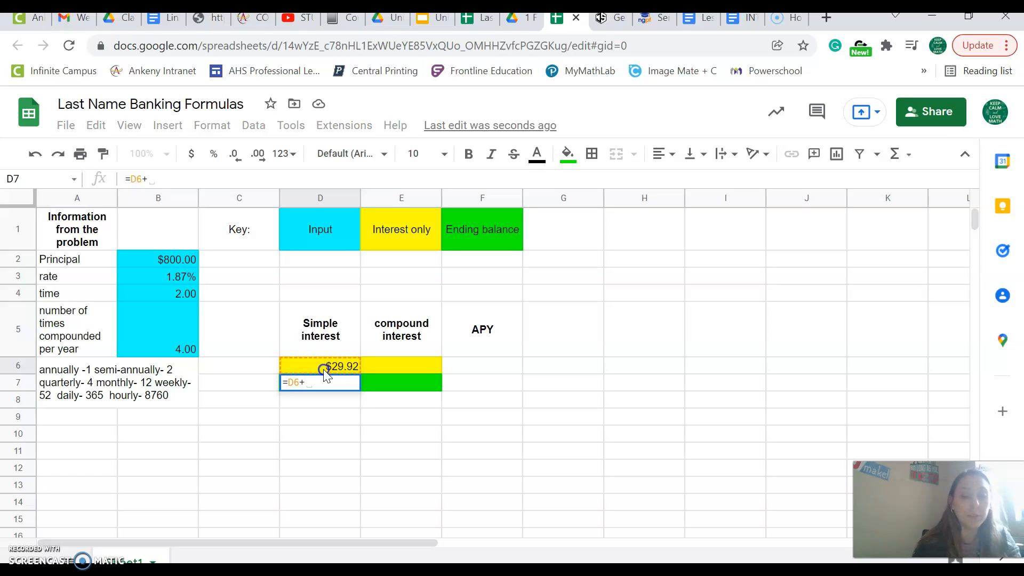
text(B2)
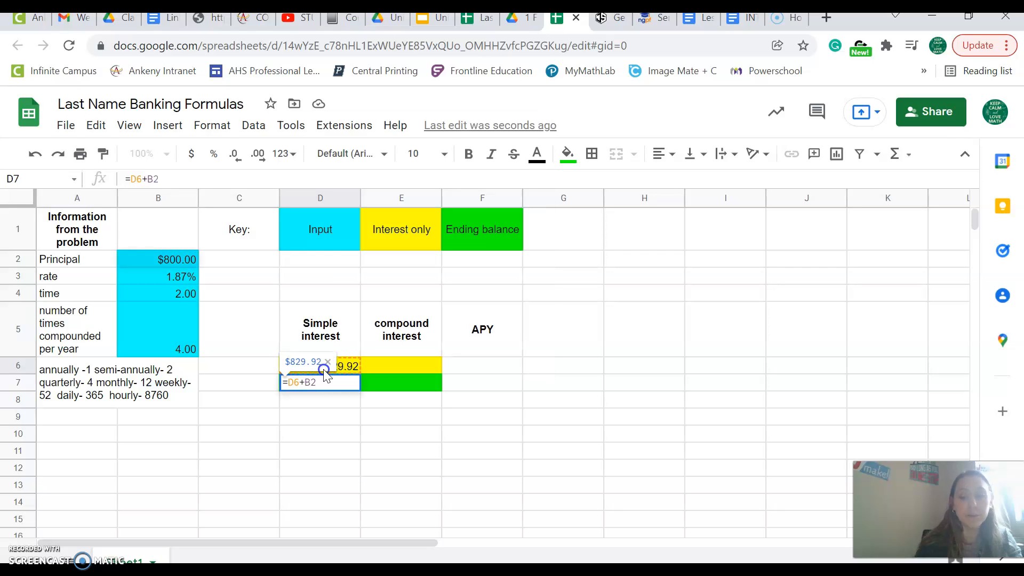
key(Return)
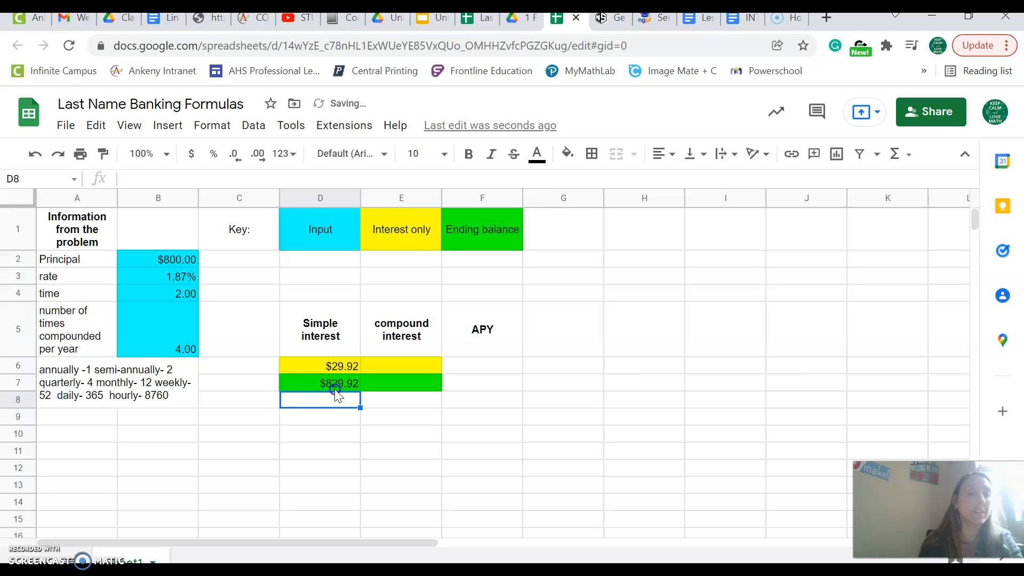
Step: Enter the compound interest ending-balance formula =$B$2*(1+(B3/B5))^(B5*B4) in E7
click(386, 363)
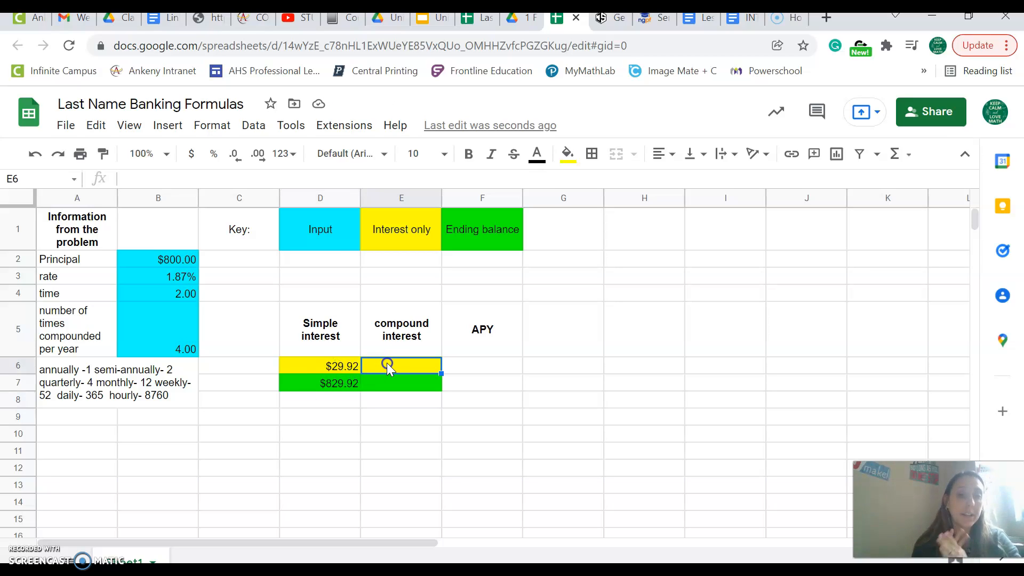
key(Down)
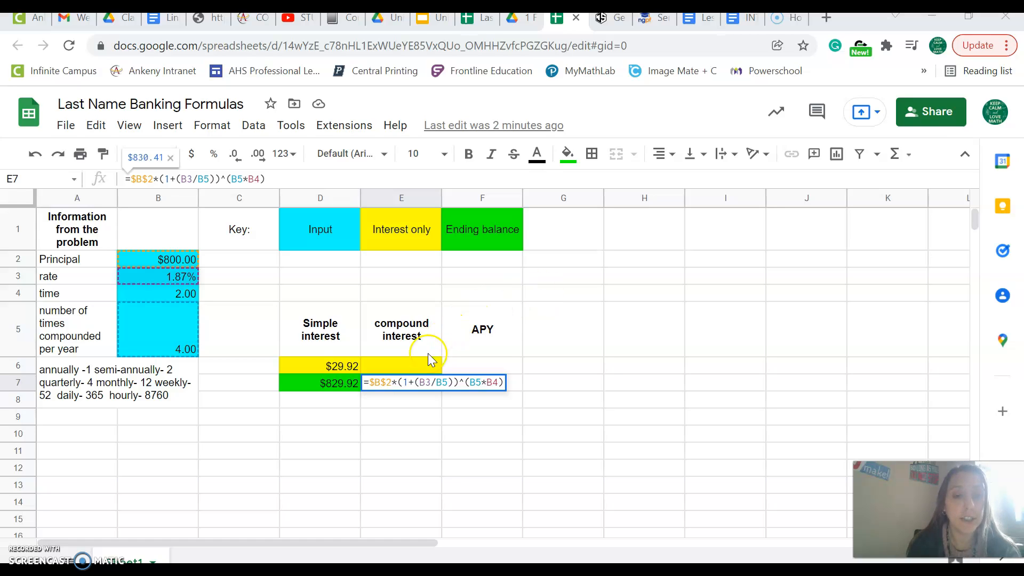
click(421, 388)
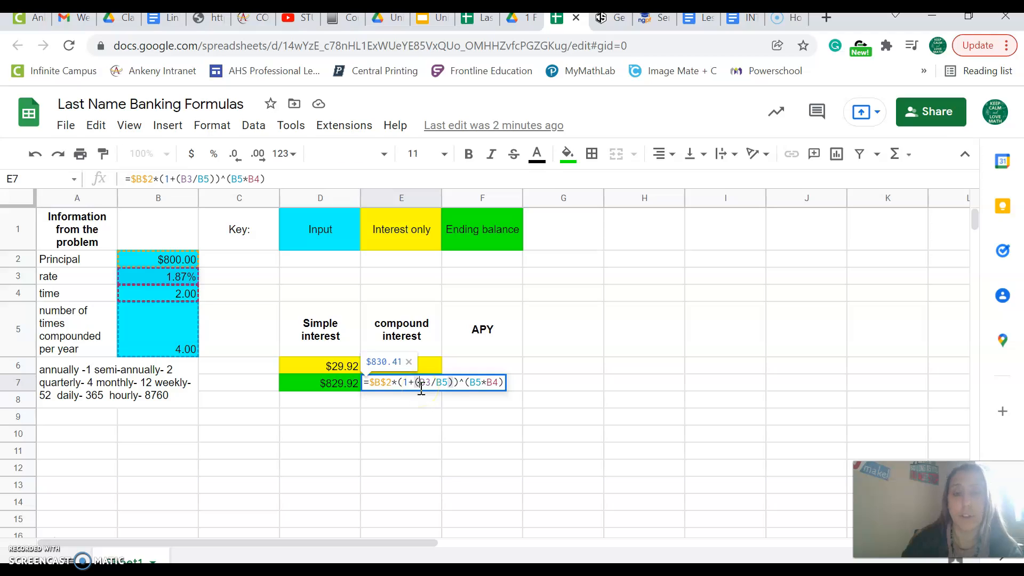
key(Return)
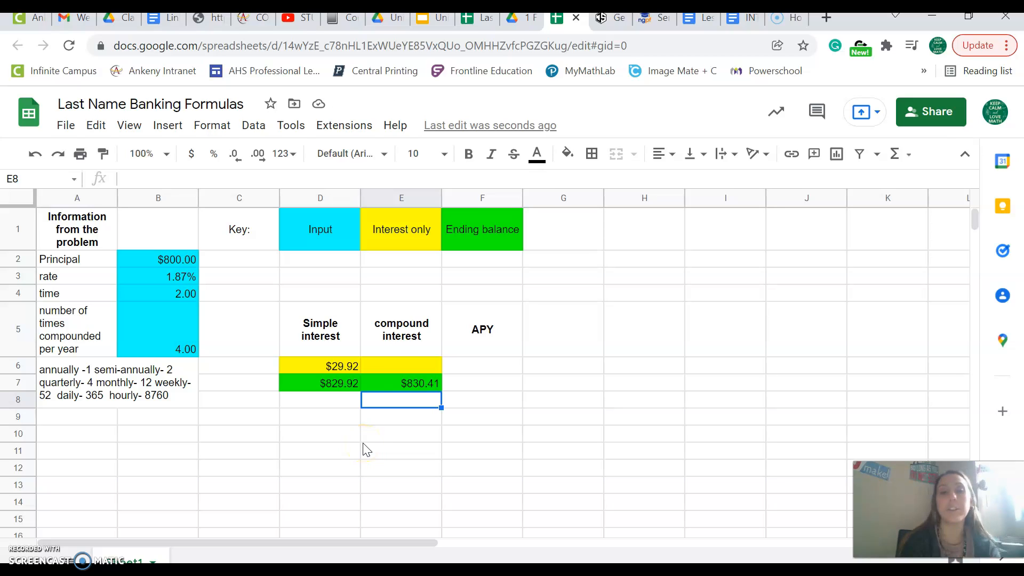
Step: Enter the compound interest formula =E7-B2 in E6, subtracting the principal from the compound ending balance
click(389, 365)
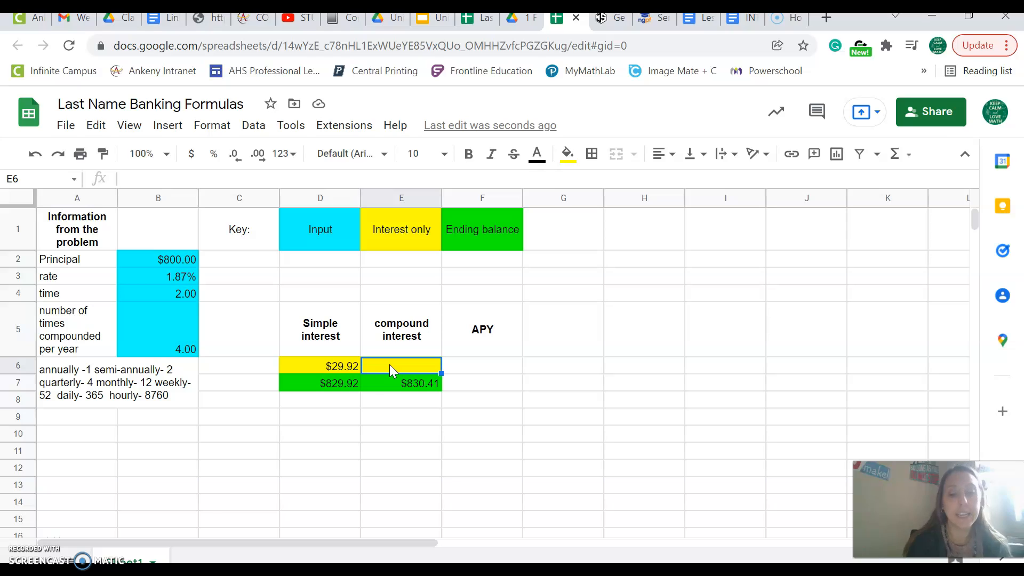
text(=)
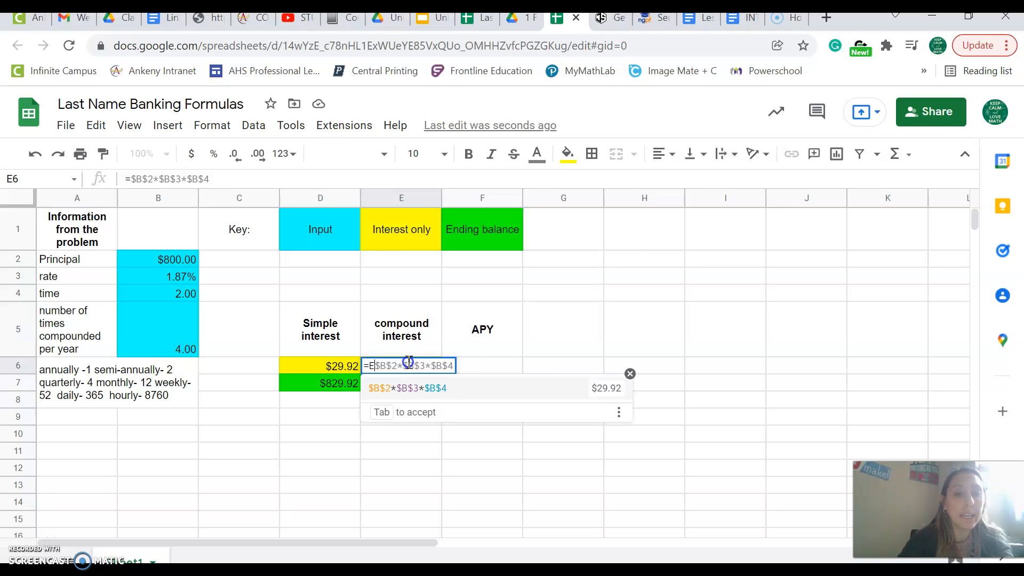
text(E)
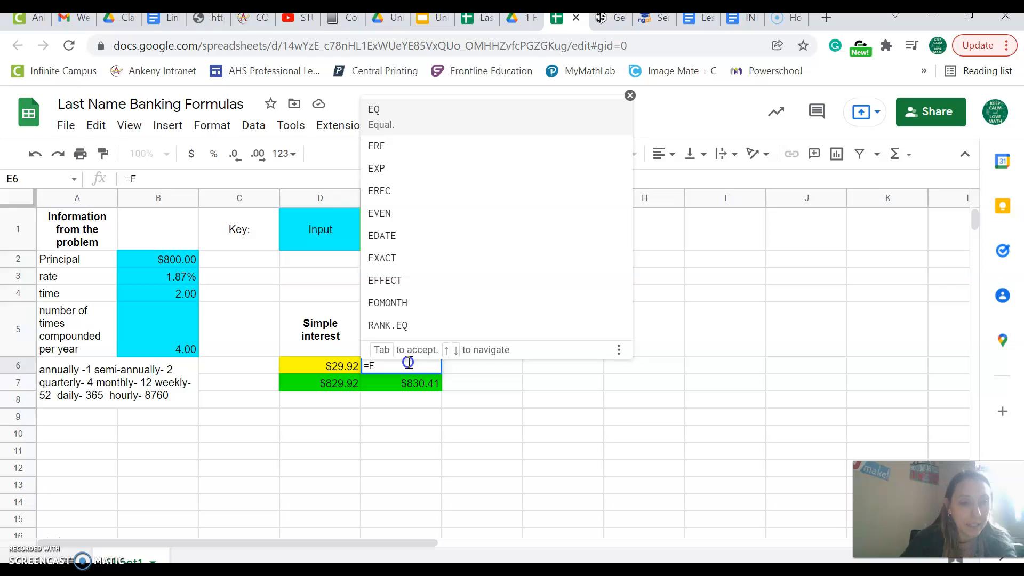
text(7-)
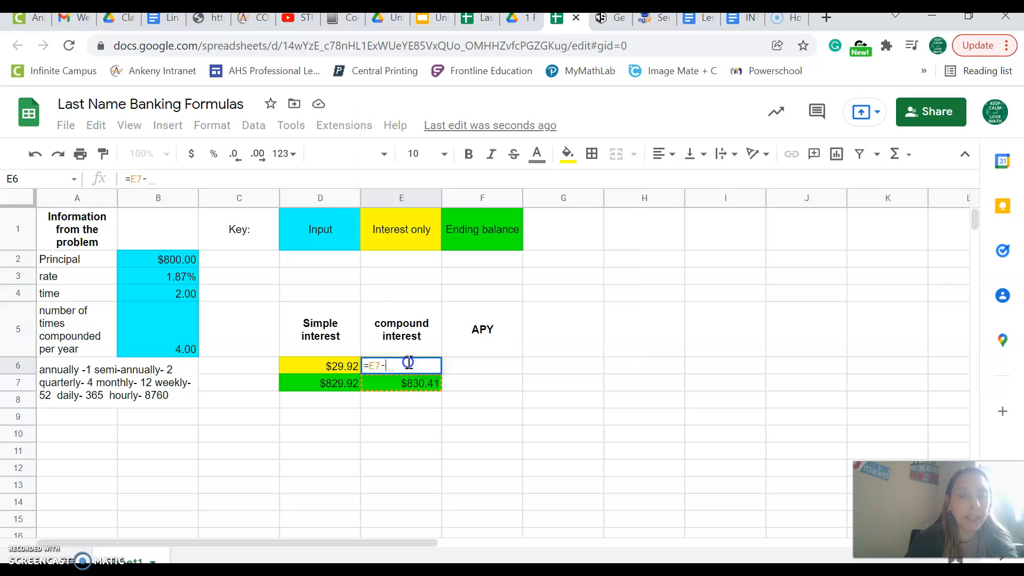
text(B)
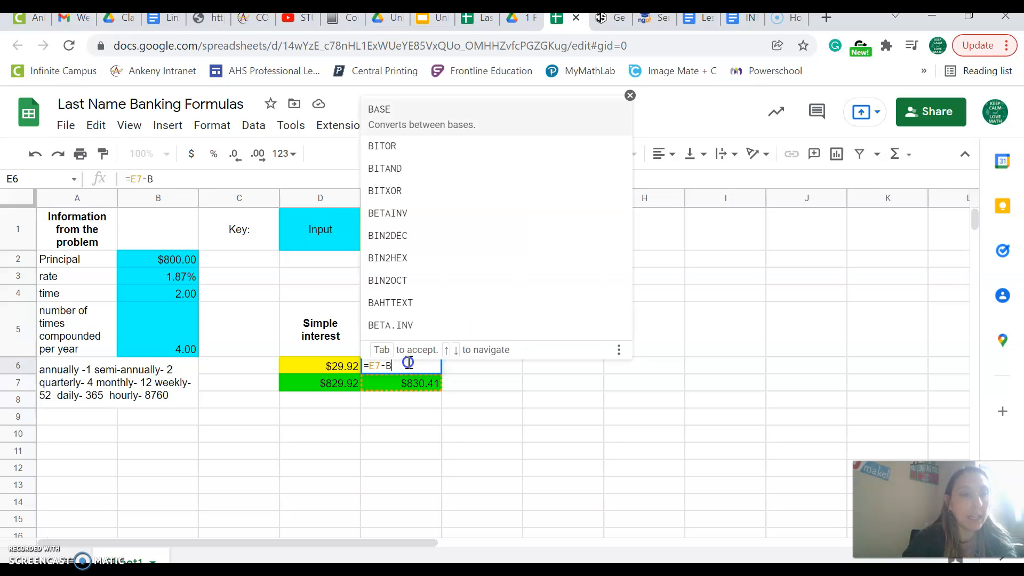
text(2)
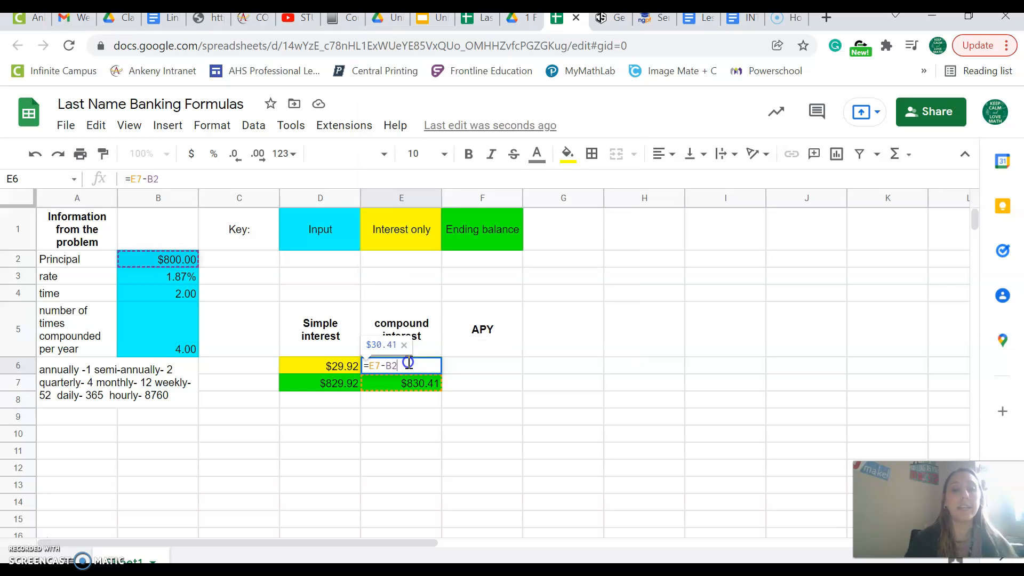
key(Return)
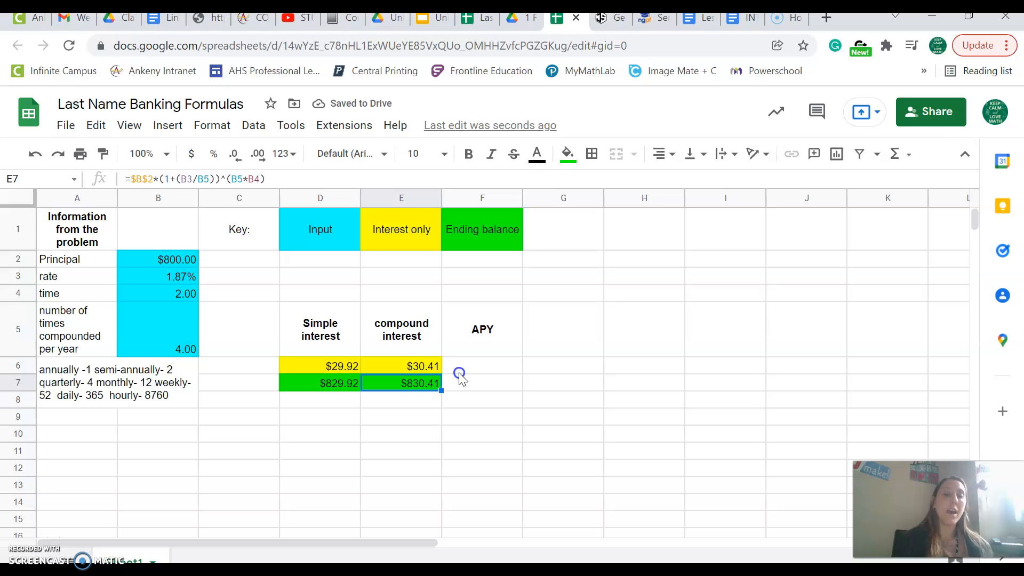
Step: Add a magenta-filled key entry labelled Percentage in G1, next to Ending balance
click(560, 229)
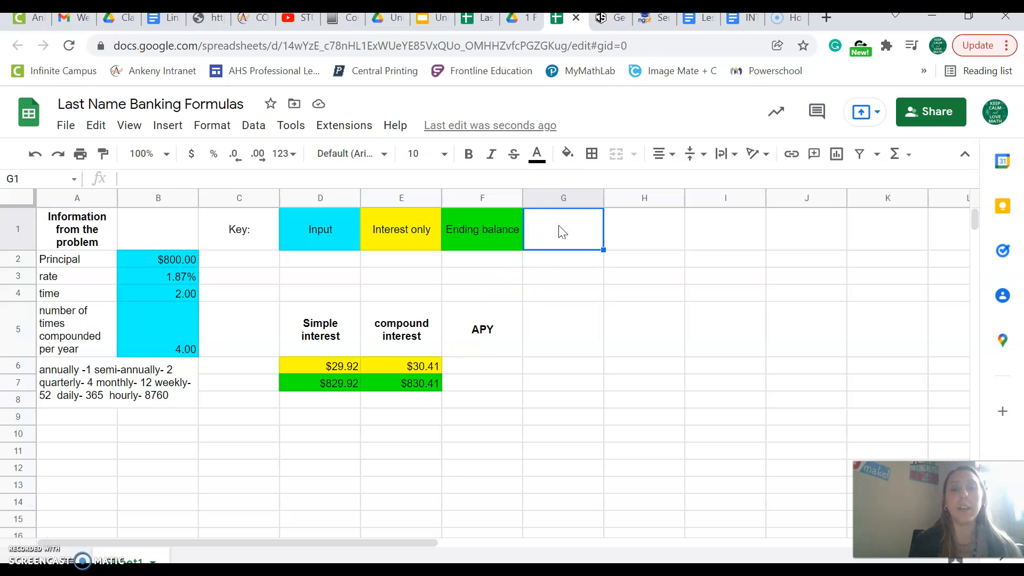
click(566, 154)
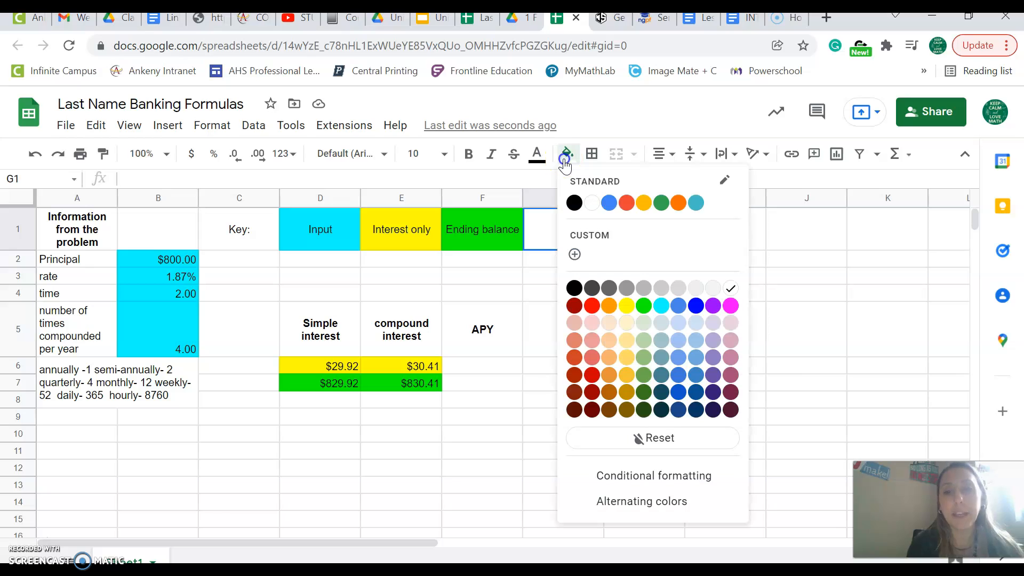
click(730, 306)
text(Percentage)
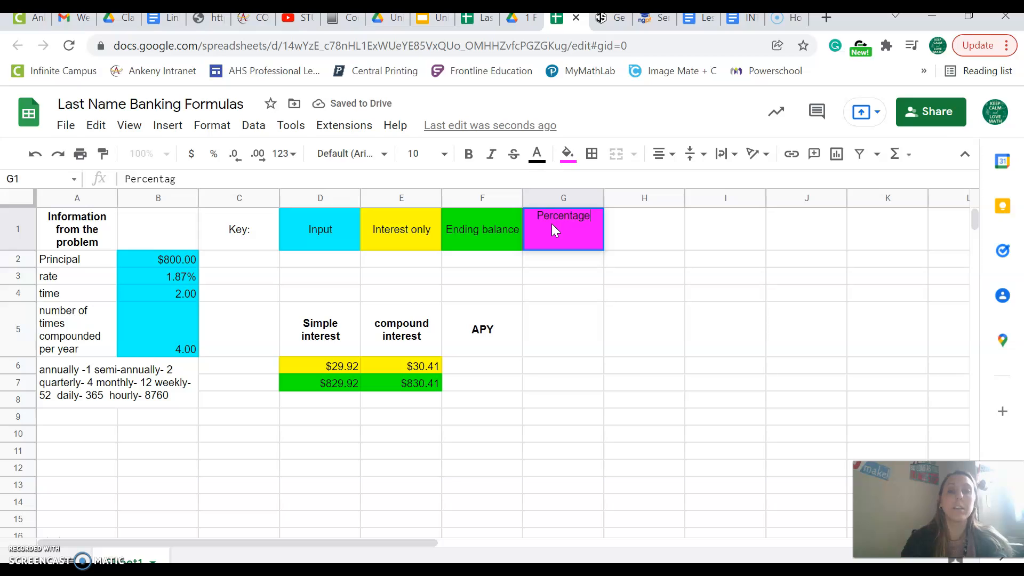
key(Return)
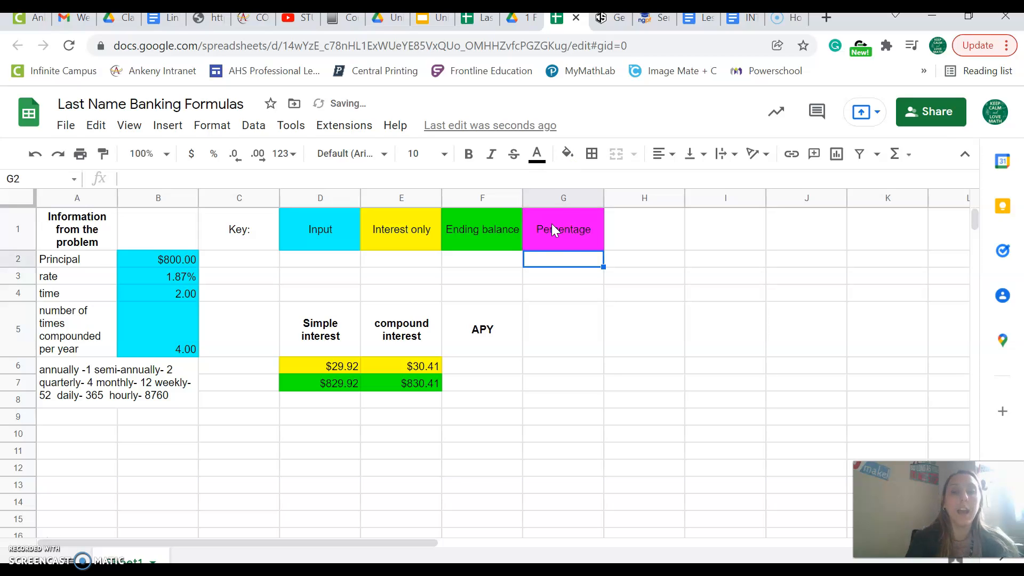
Step: Fill the APY result cell F6 with the same magenta as the Percentage key
click(477, 365)
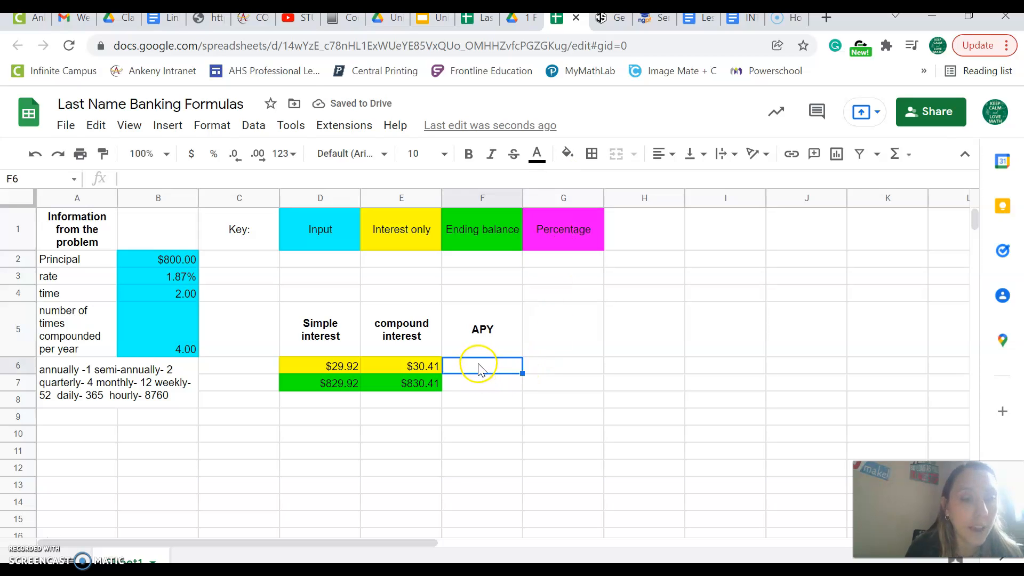
click(567, 153)
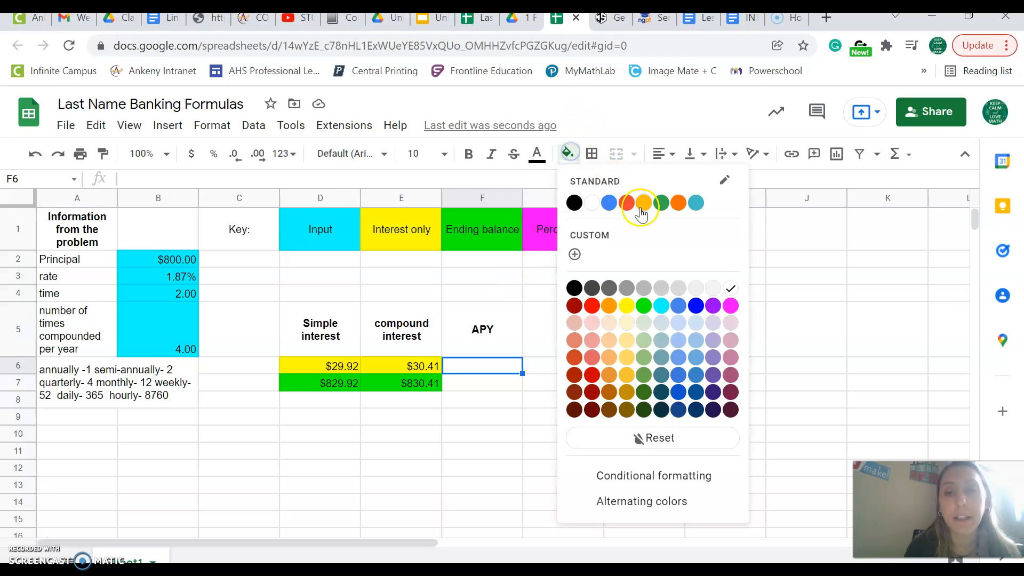
click(730, 305)
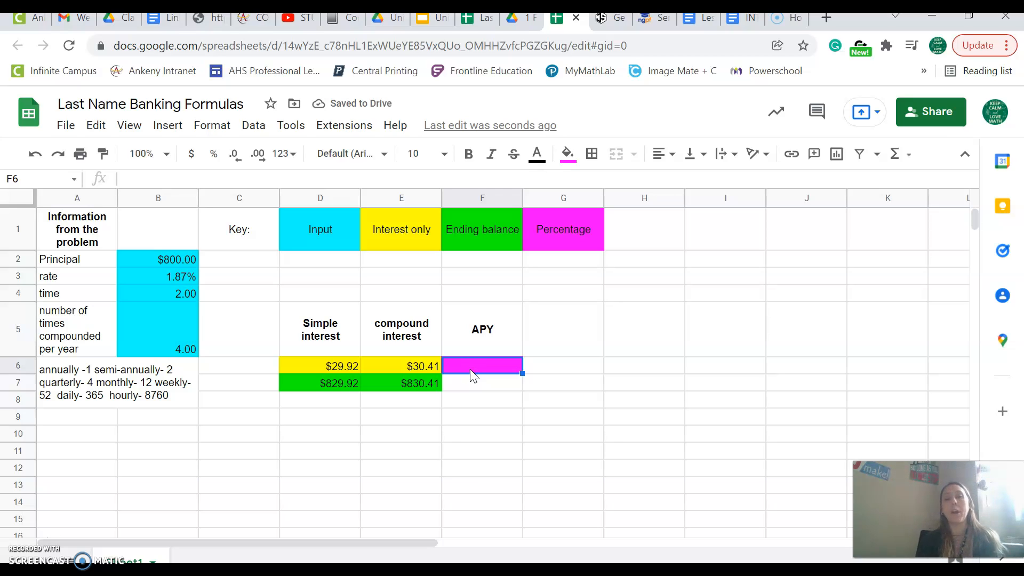
Step: Write the APY formula as a text note, (1+r/n)^n -1, in F9 below the APY column
click(469, 419)
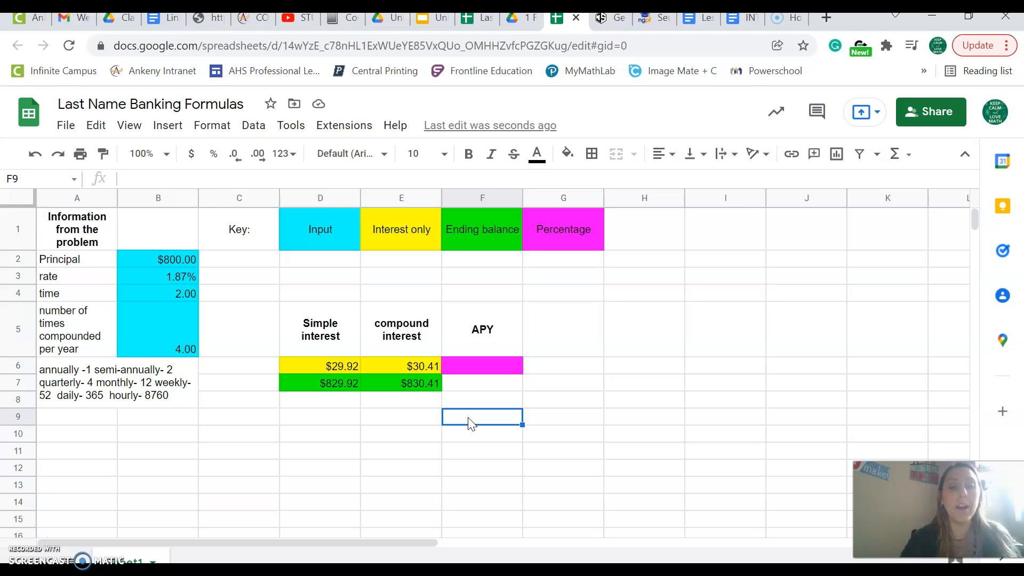
text((1)
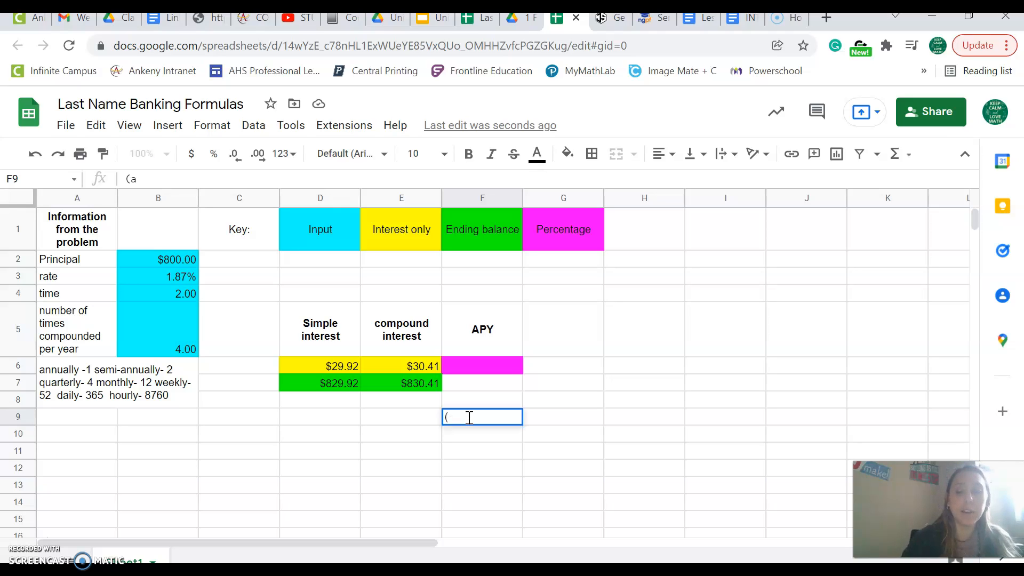
text(+n/)
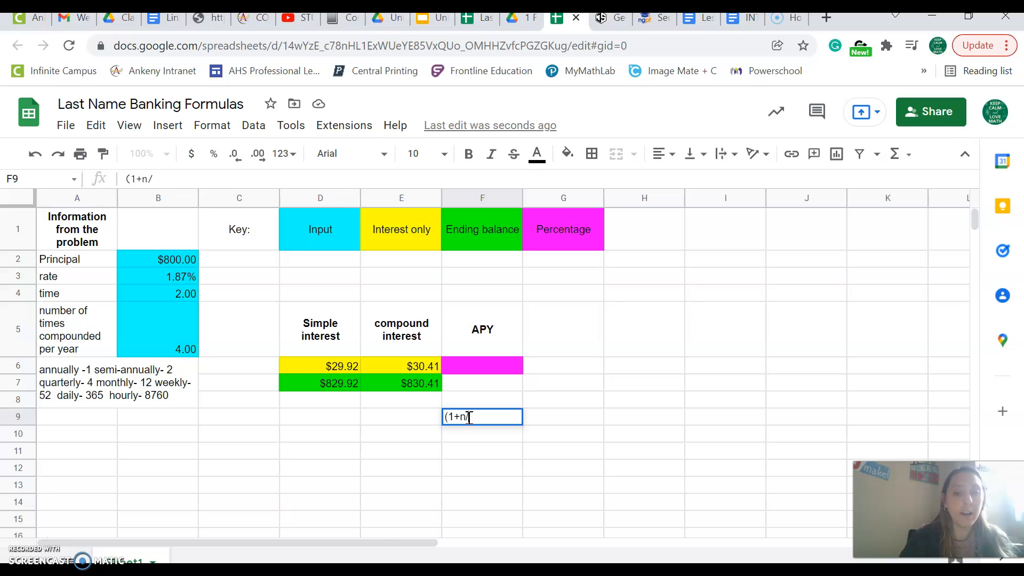
key(BackSpace)
key(BackSpace)
text(r/n)
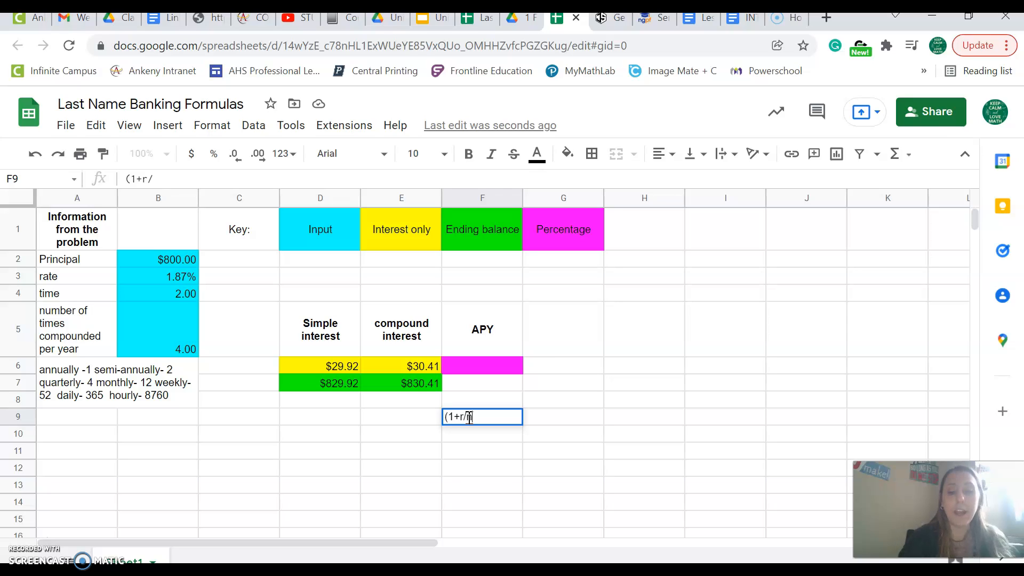
text()^)
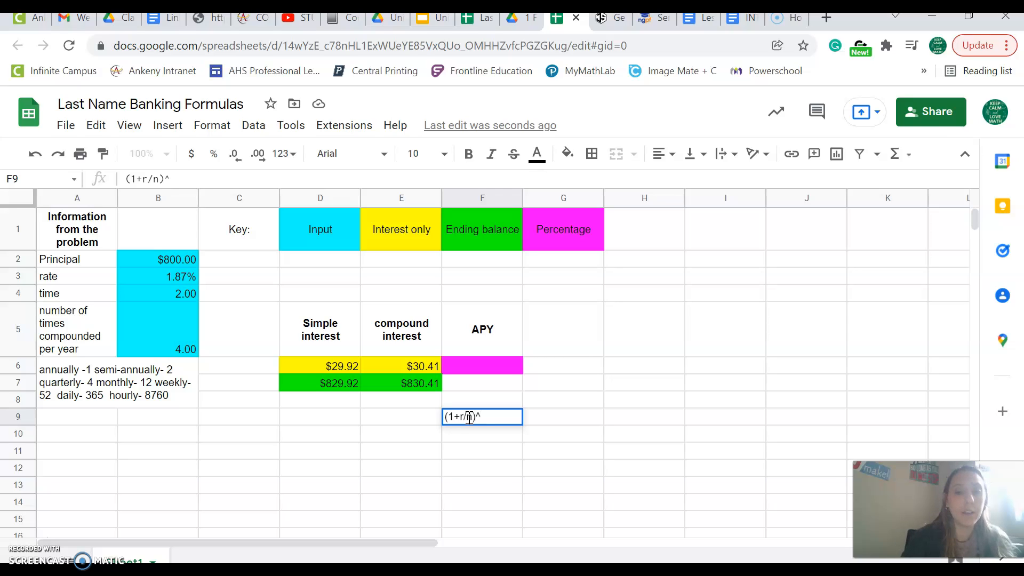
text(n)
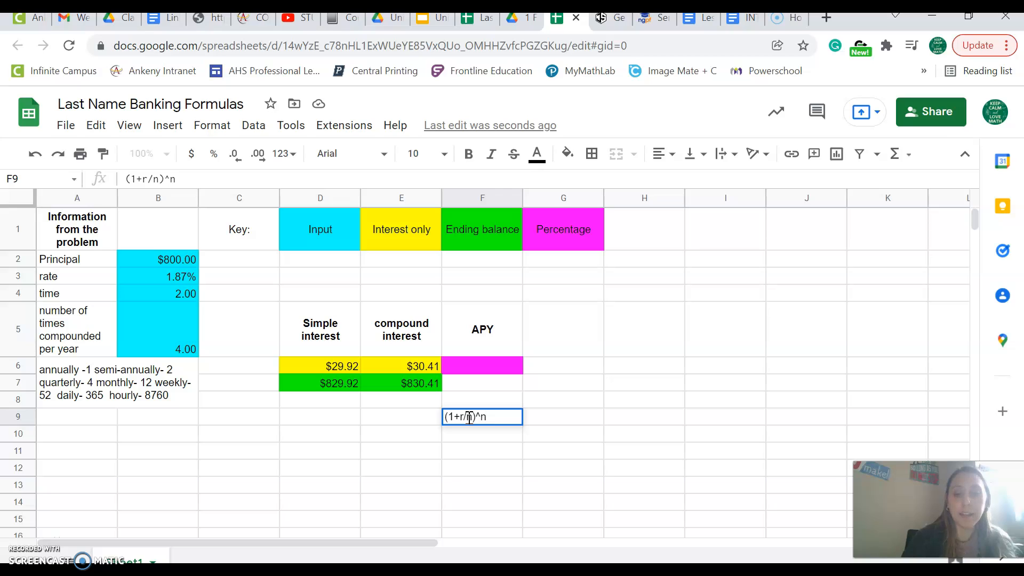
text( -1)
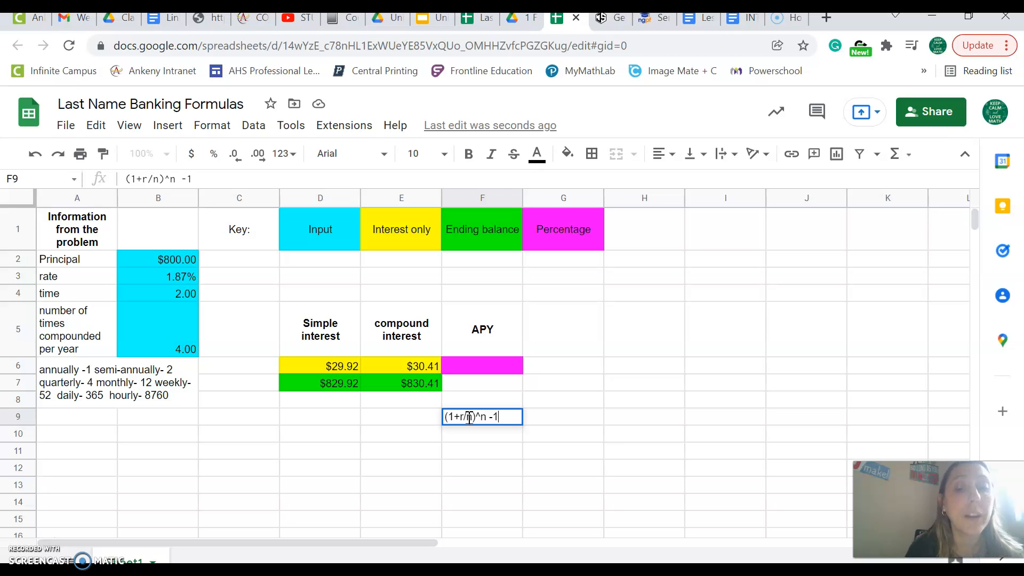
click(451, 367)
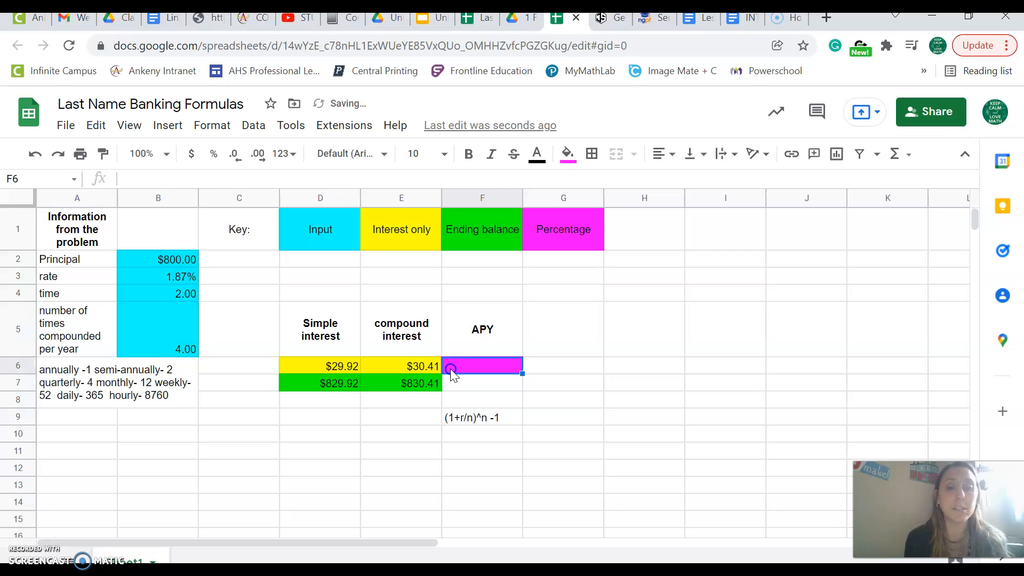
text(=(1+B3/B5)
key(BackSpace)
key(BackSpace)
key(BackSpace)
key(BackSpace)
key(BackSpace)
key(BackSpace)
key(BackSpace)
key(BackSpace)
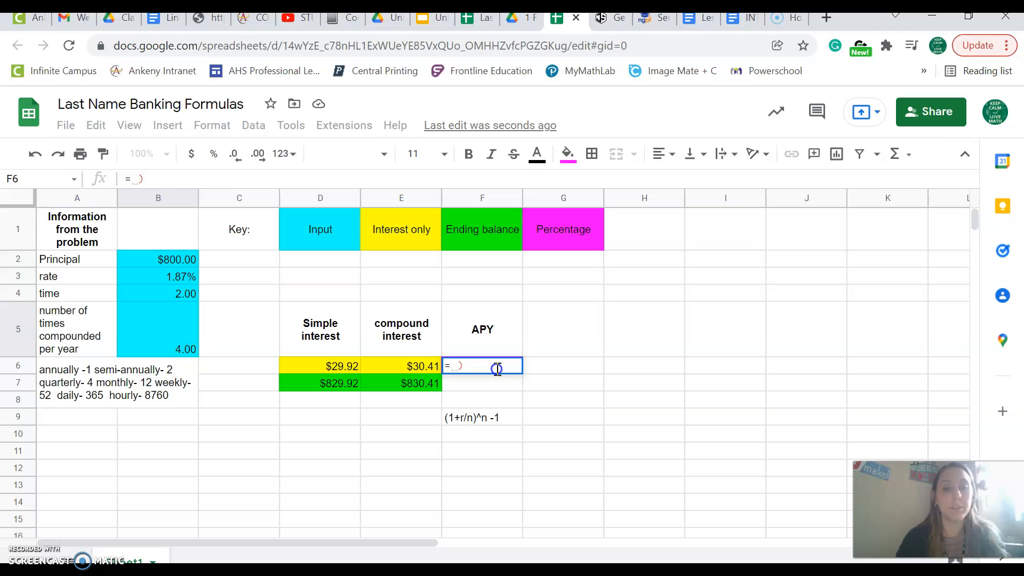
key(Delete)
Step: Enter the APY formula =((1+(B3/B5))^(B5))-1 in F6, referencing the rate and the number of times compounded per year
text((()
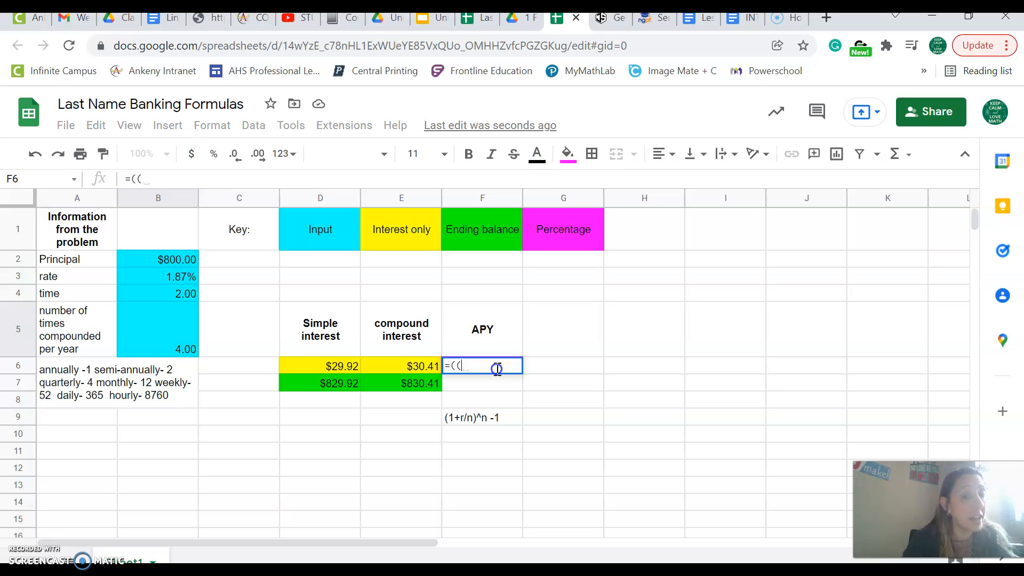
text(1)
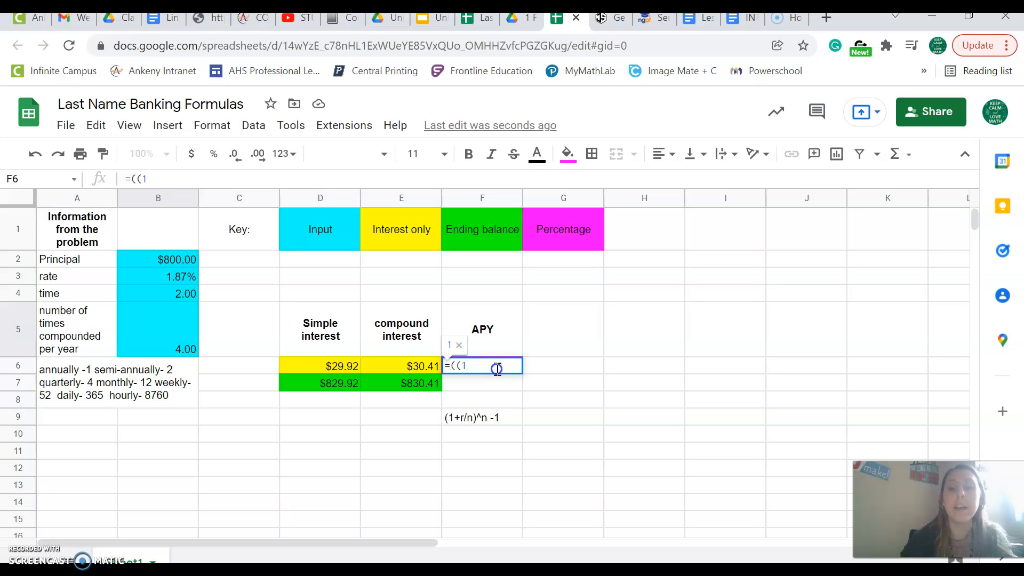
text(+()
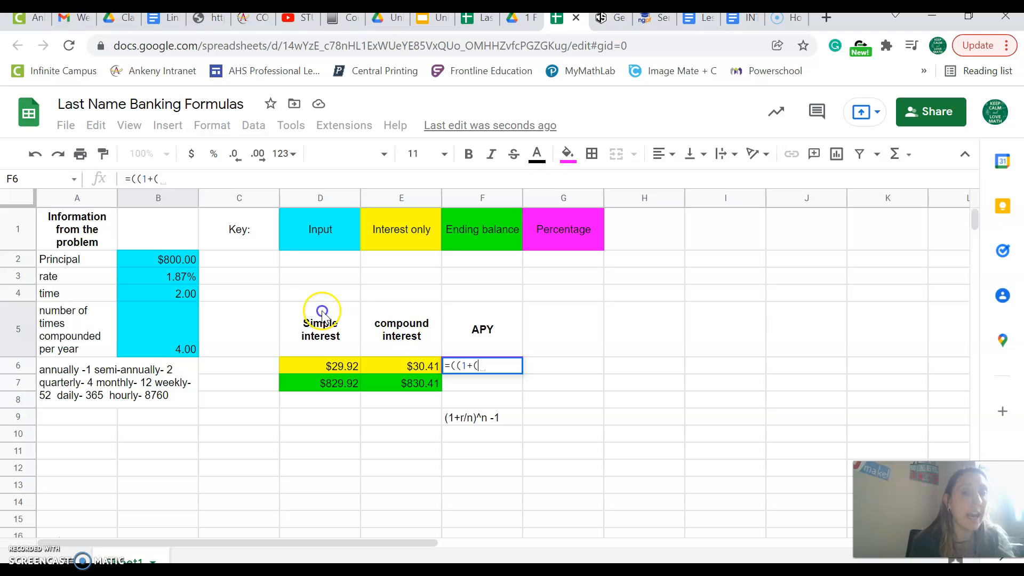
click(176, 276)
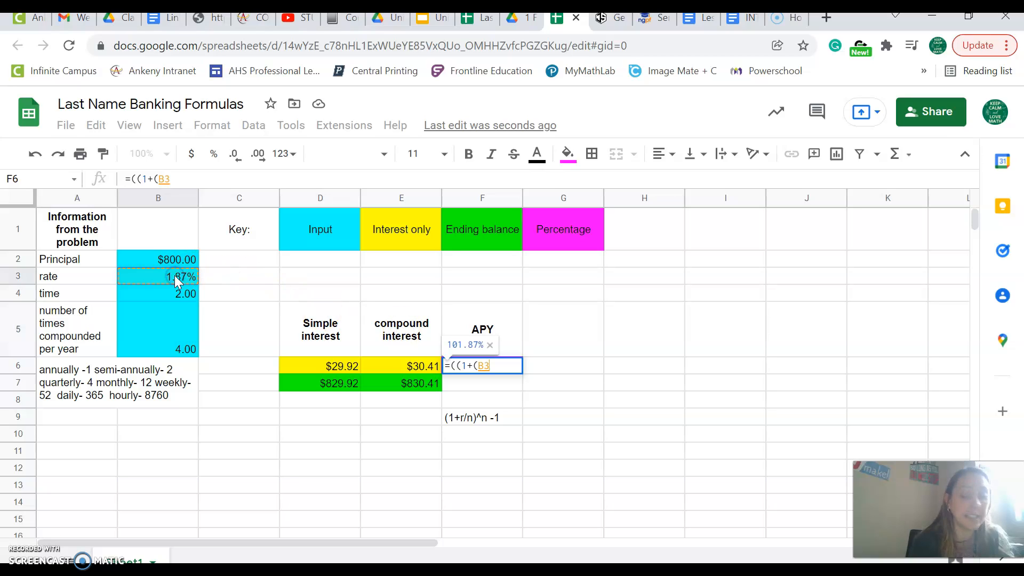
text(/)
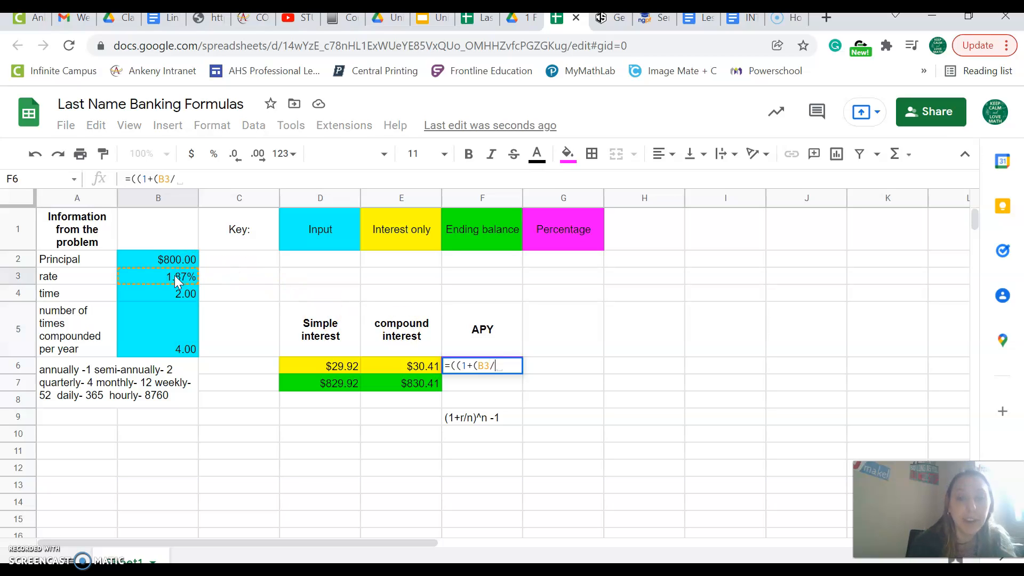
click(169, 325)
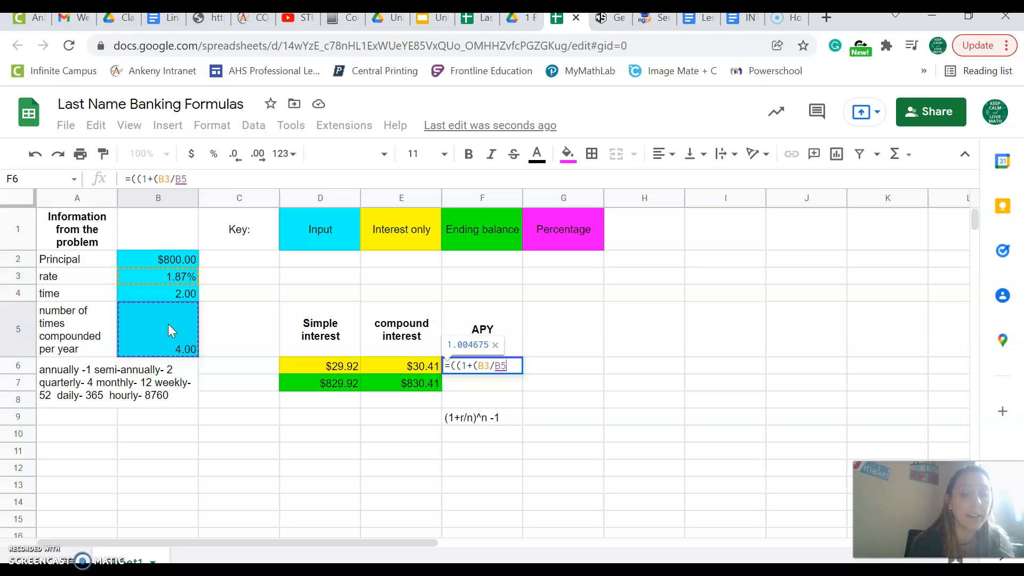
text())
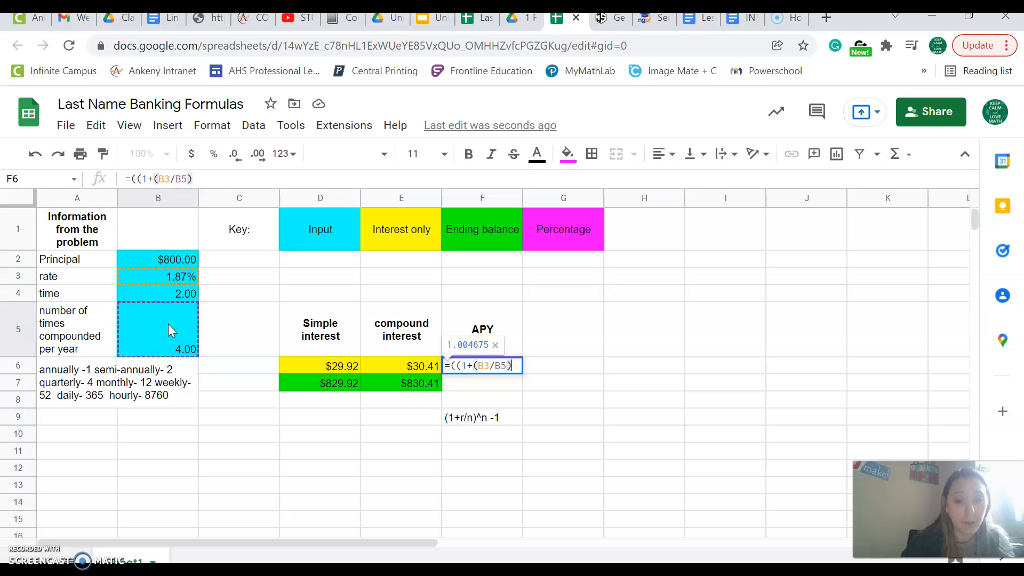
text())
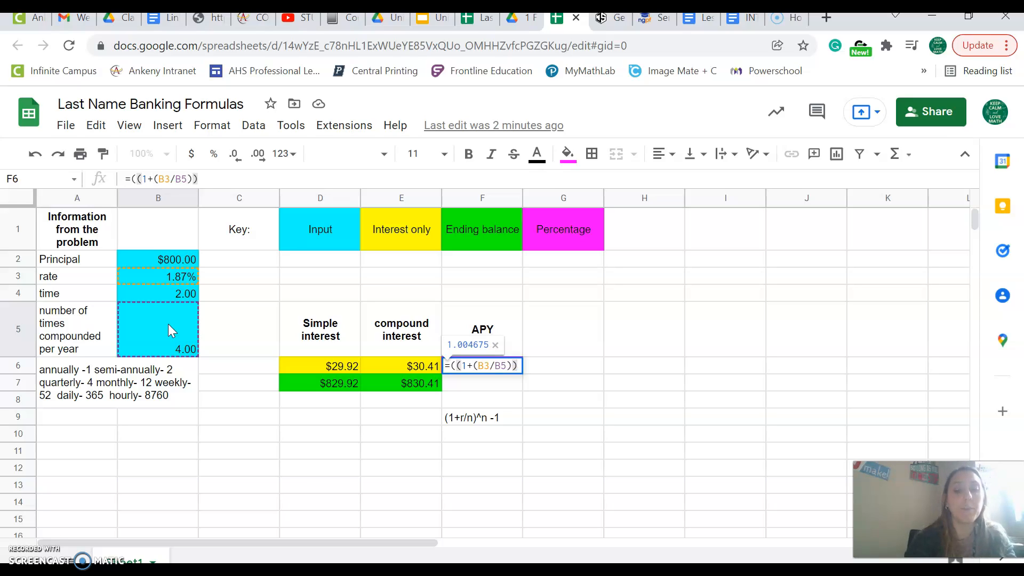
text(^)
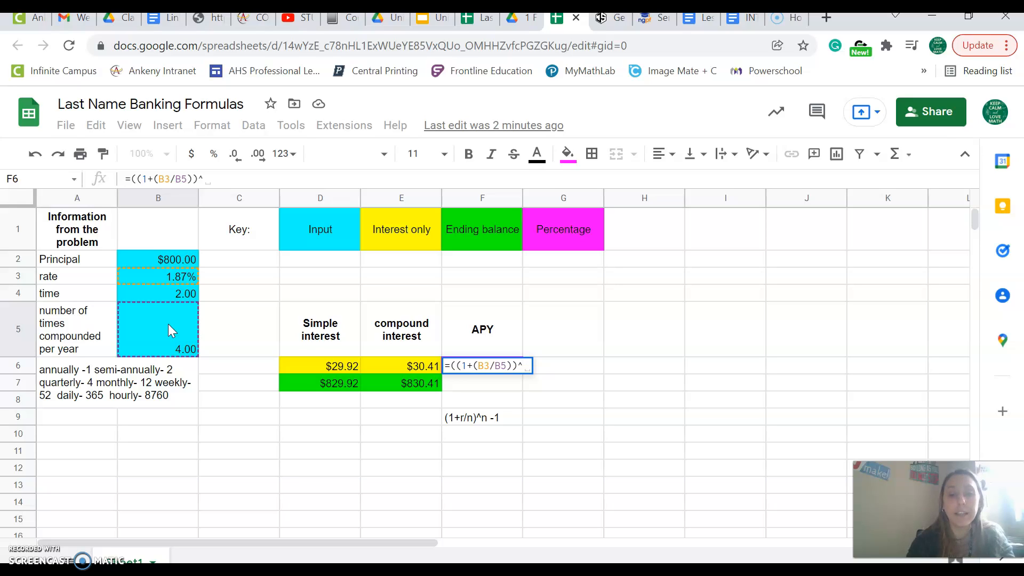
text(()
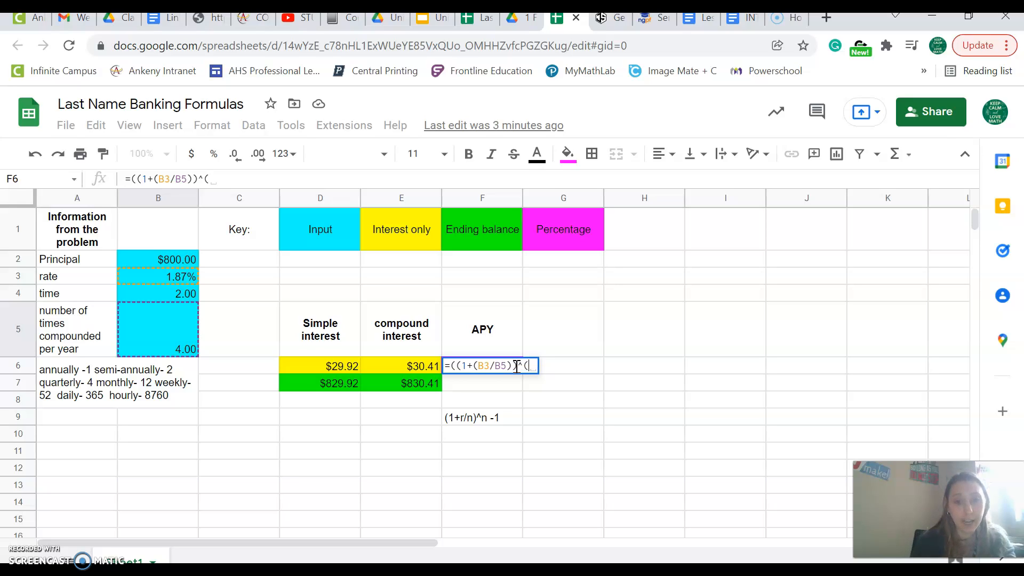
click(166, 340)
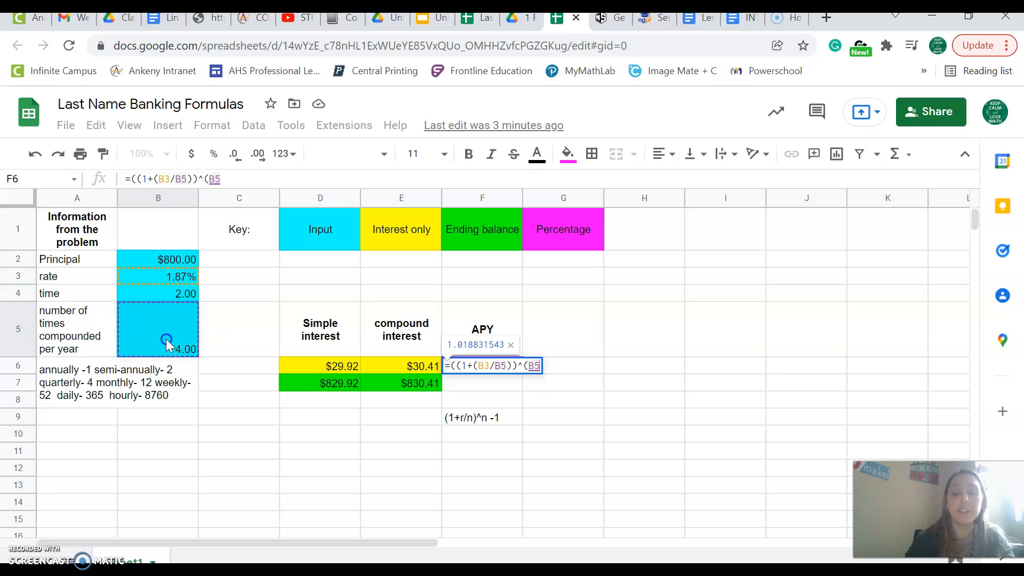
text())
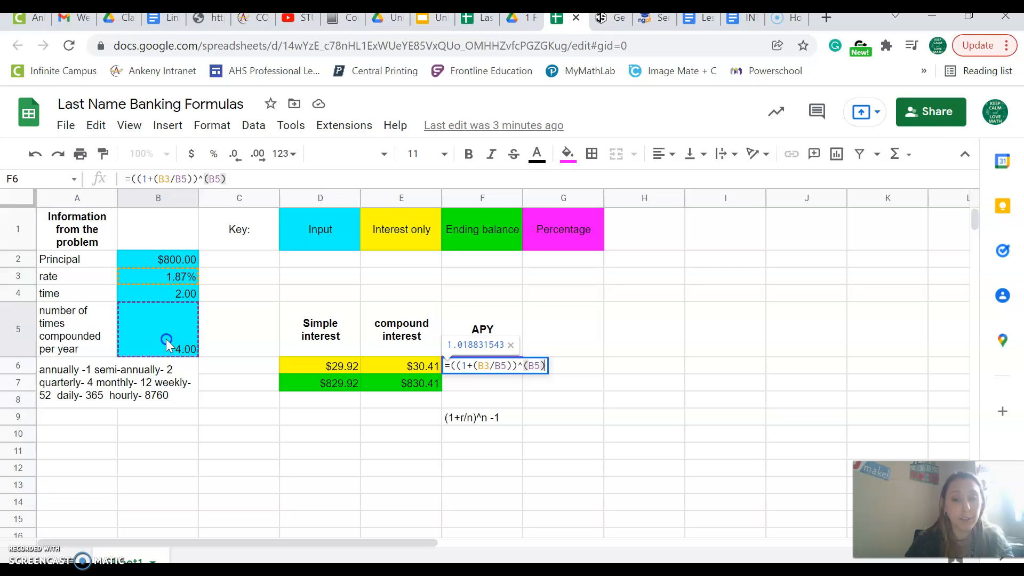
text())
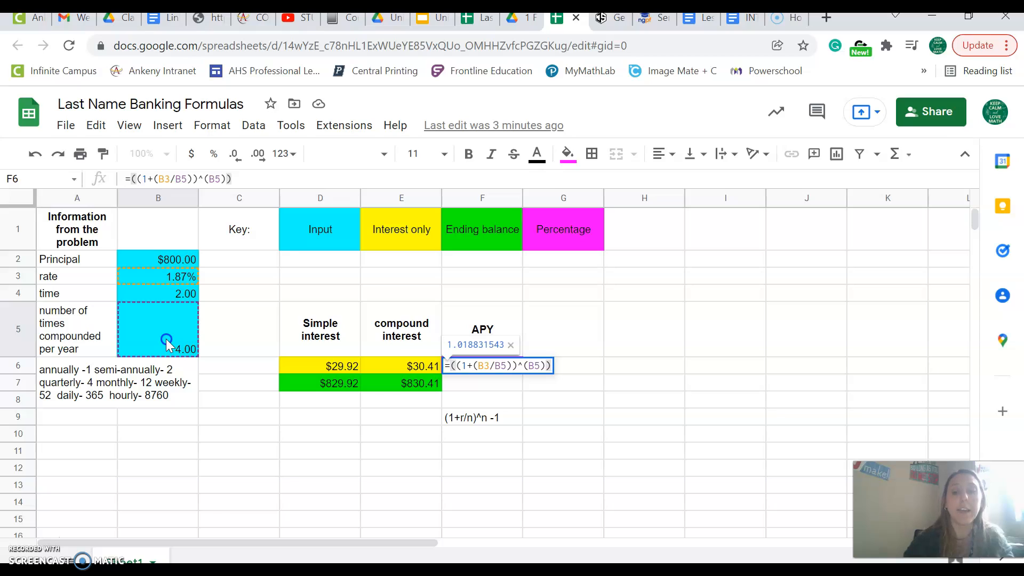
text(-)
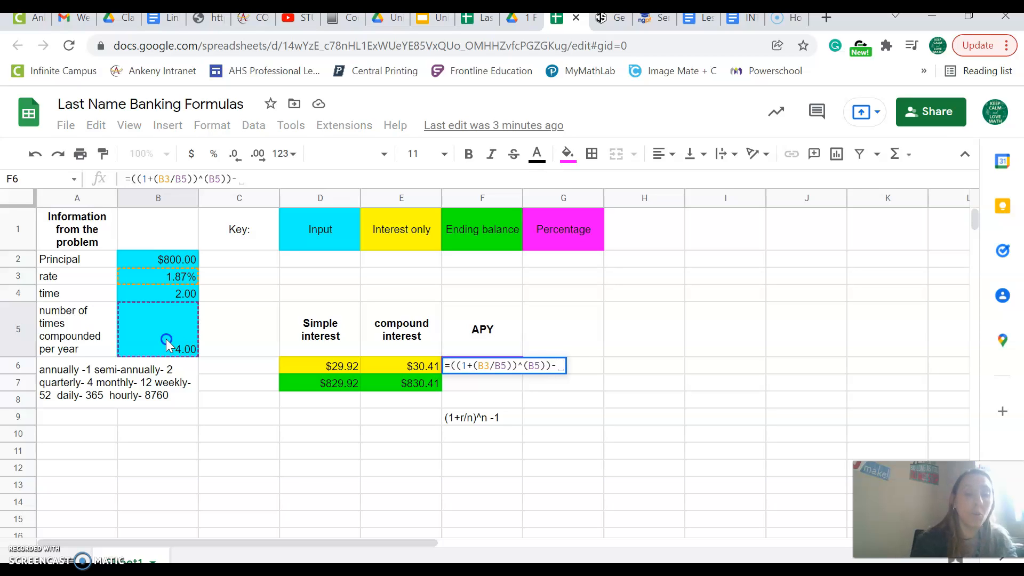
text(1)
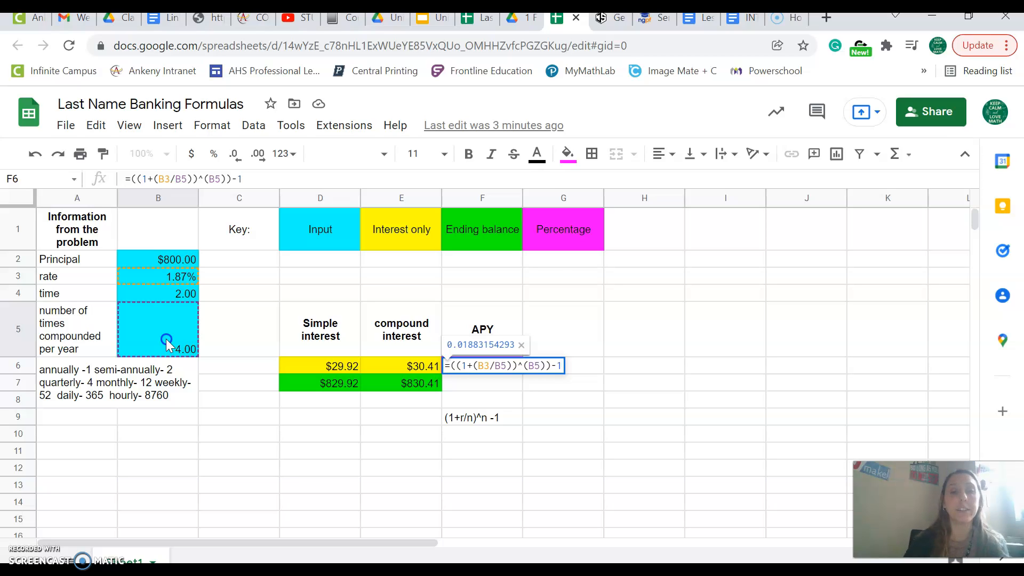
key(Return)
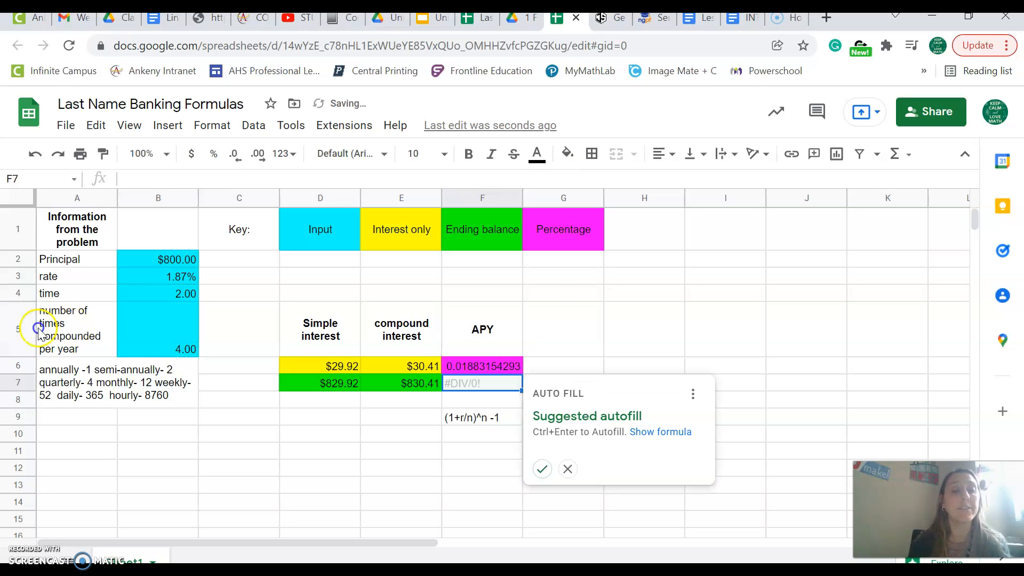
Step: Format the APY result in F6 as a percentage
click(472, 366)
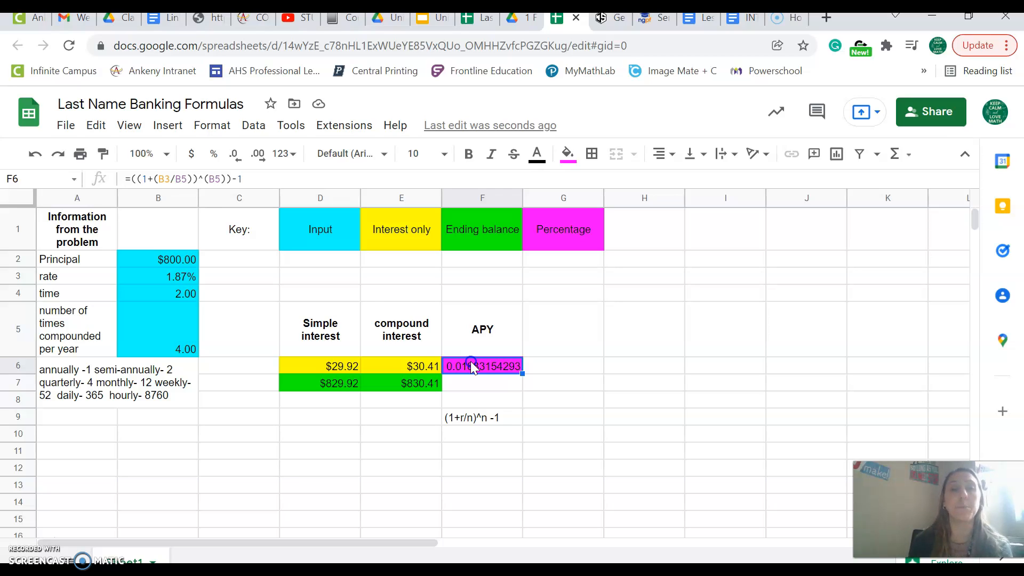
click(212, 157)
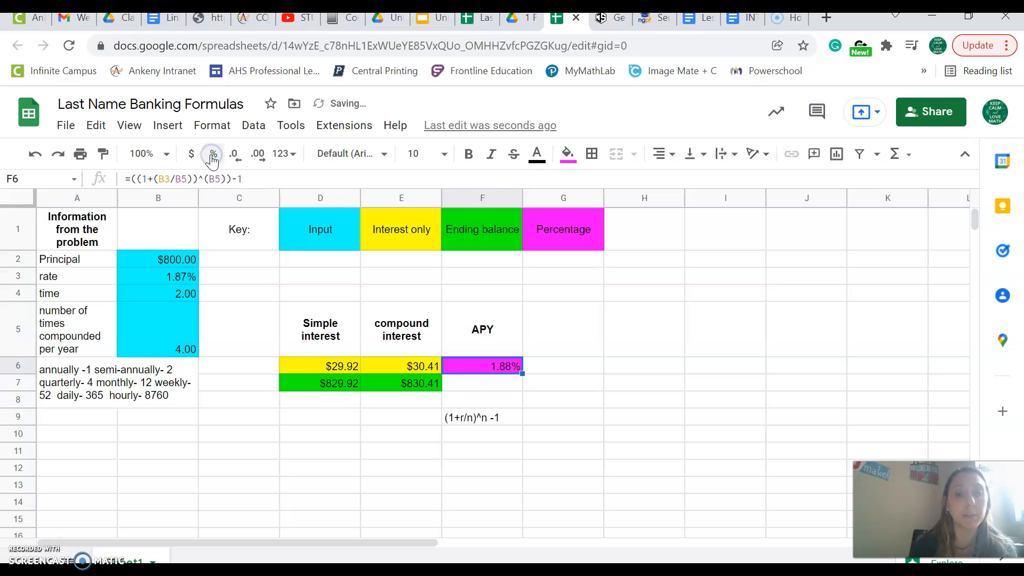
click(488, 390)
Step: Write the compound interest formula as a text note, P(1+r/n)^nt, in E9 below the compound interest column
click(482, 418)
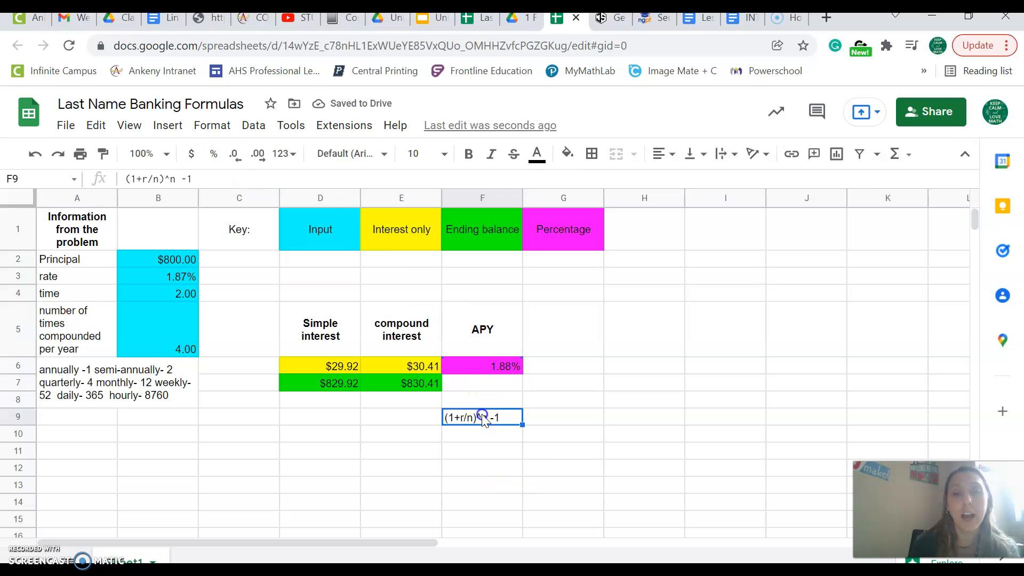
click(411, 419)
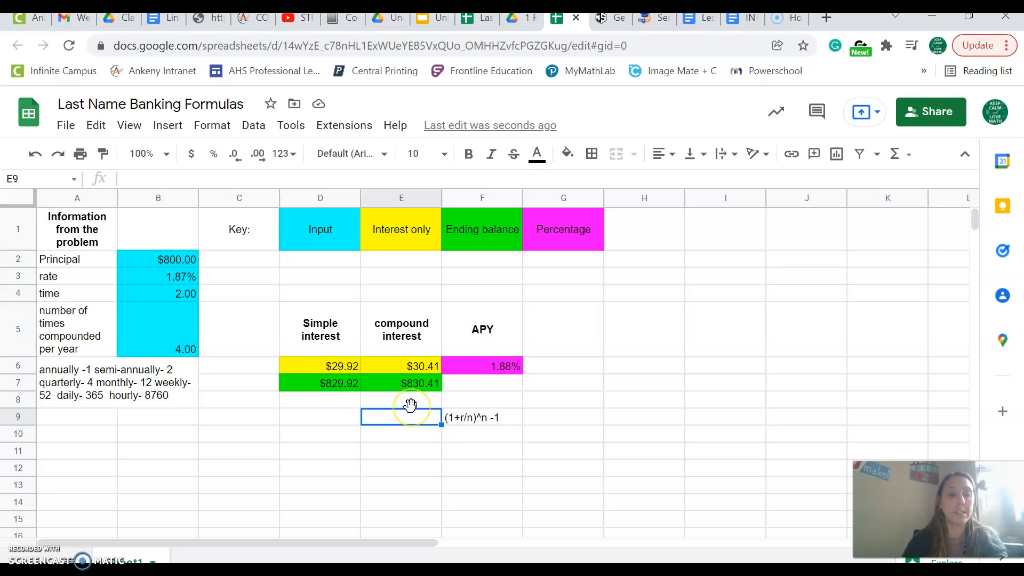
text(P)
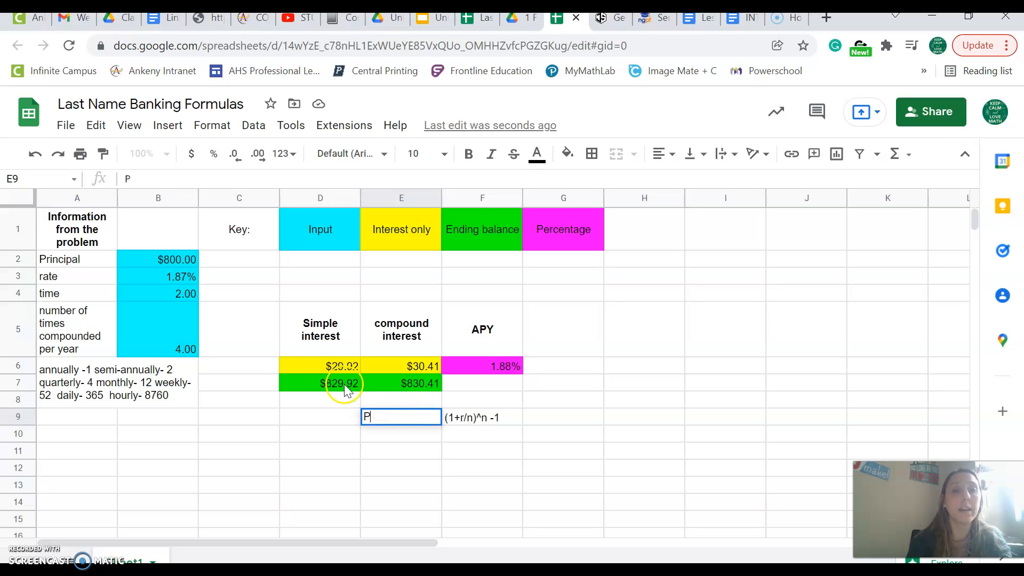
click(378, 418)
text((1)
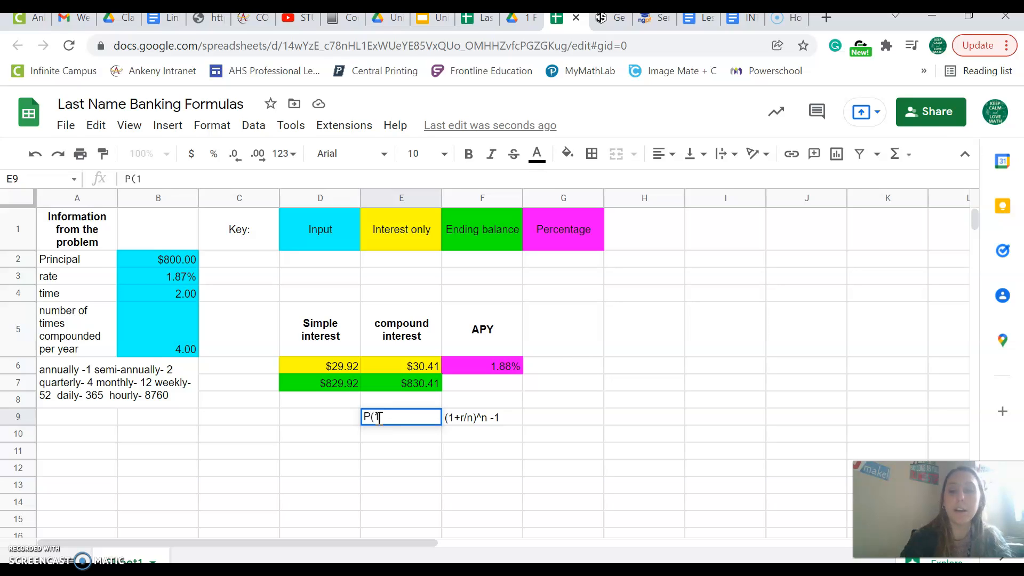
text(+r)
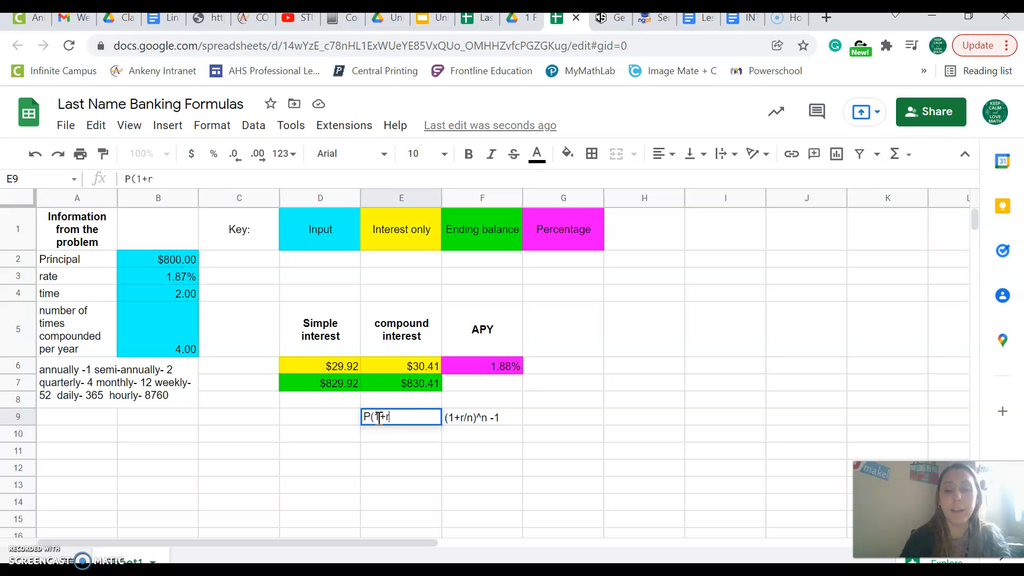
text(/n)
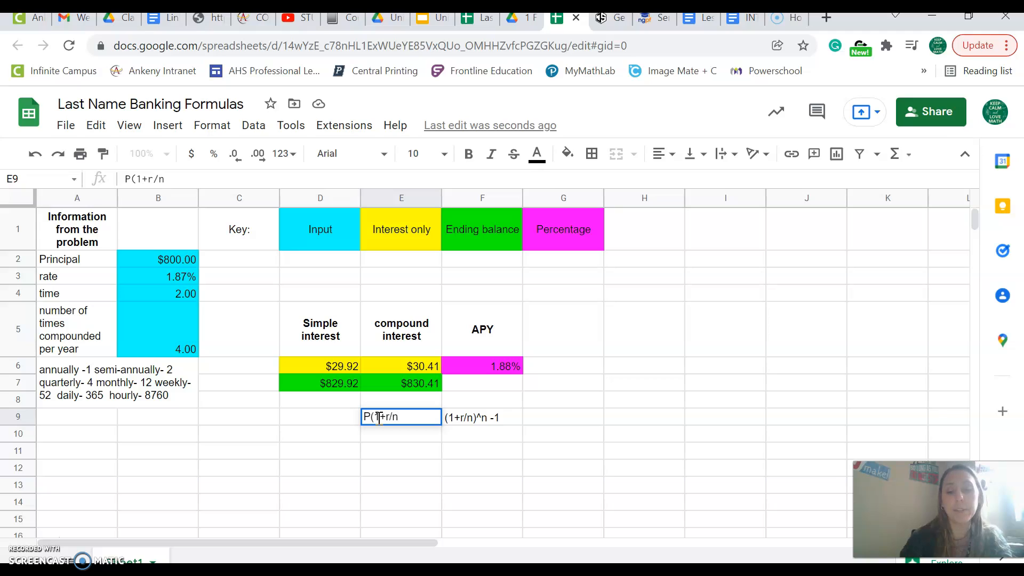
text()^)
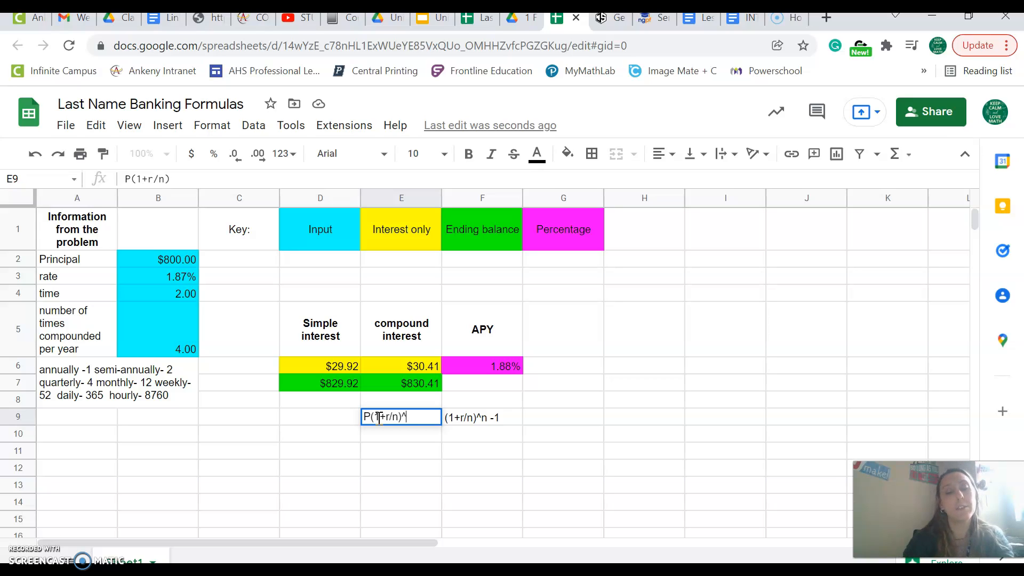
text(n)
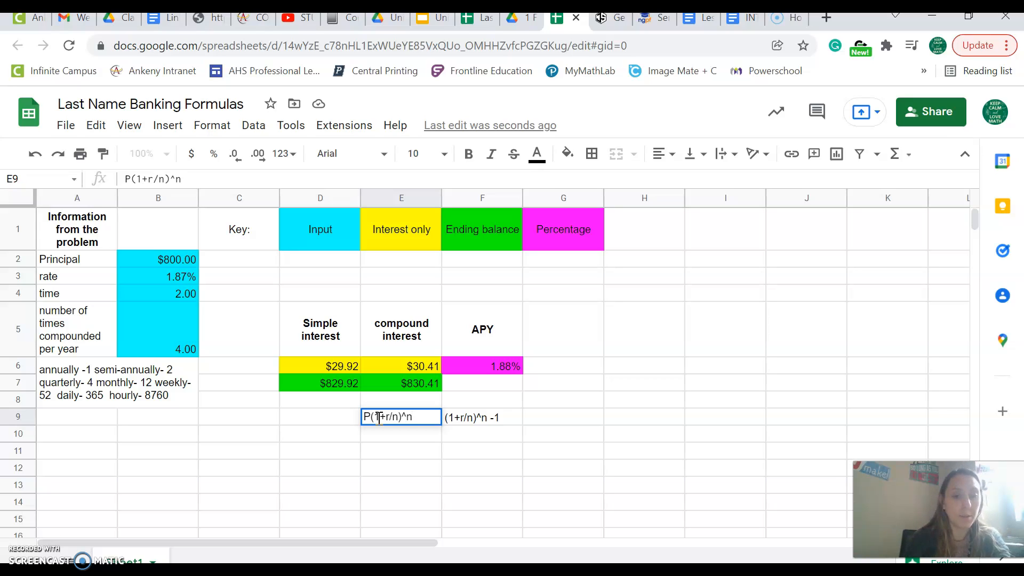
text(t)
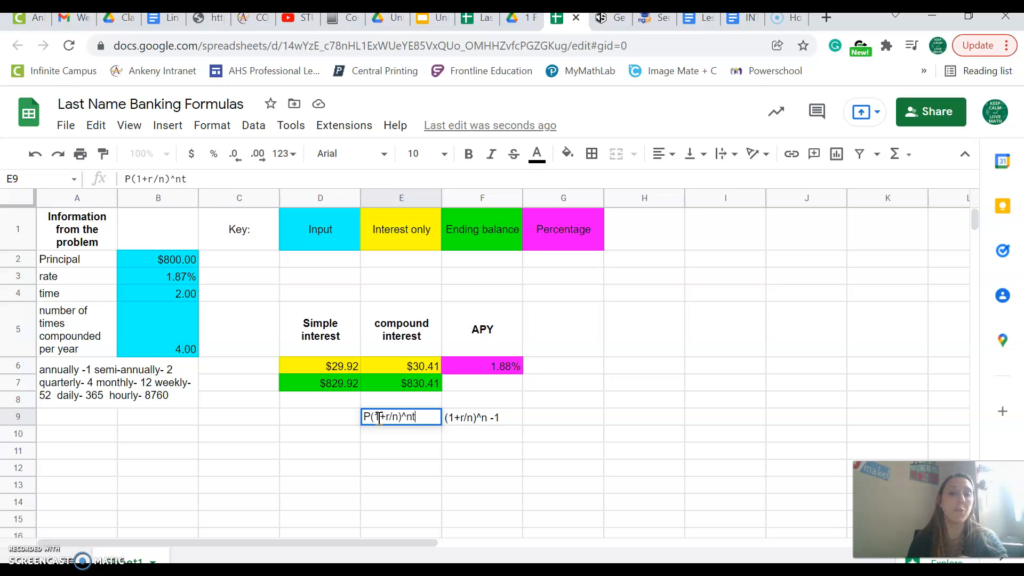
click(414, 413)
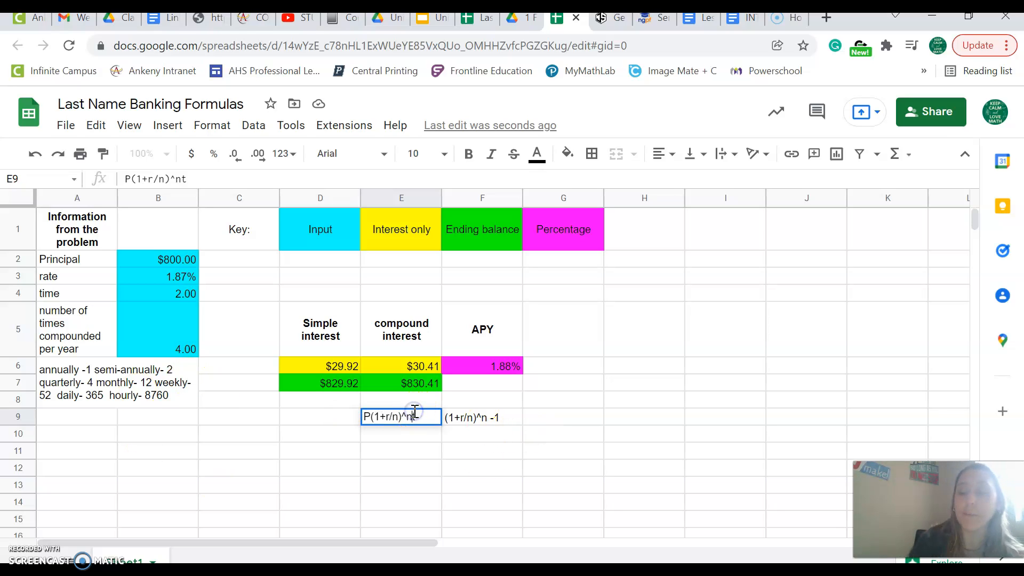